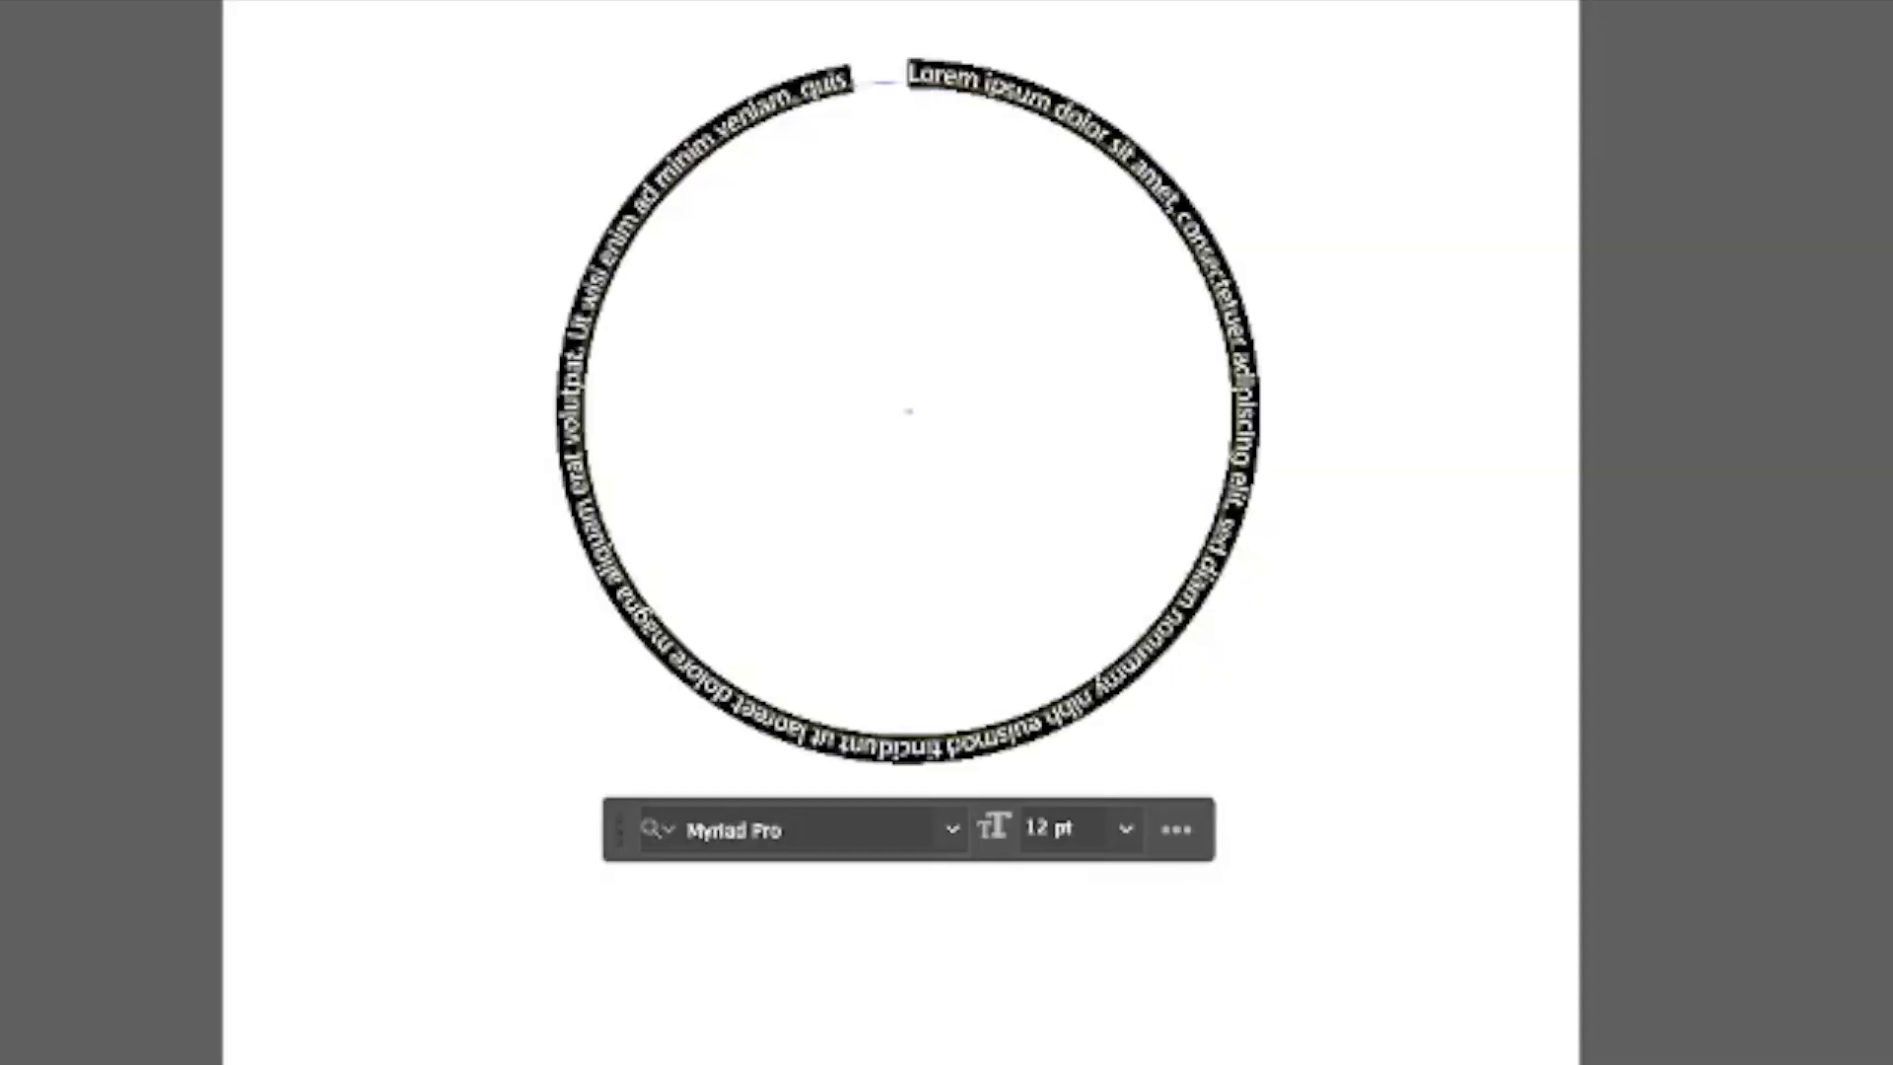
Replace the placeholder text on the circle with "I can type on a curved line or a straight one.".
key("BackSpace")
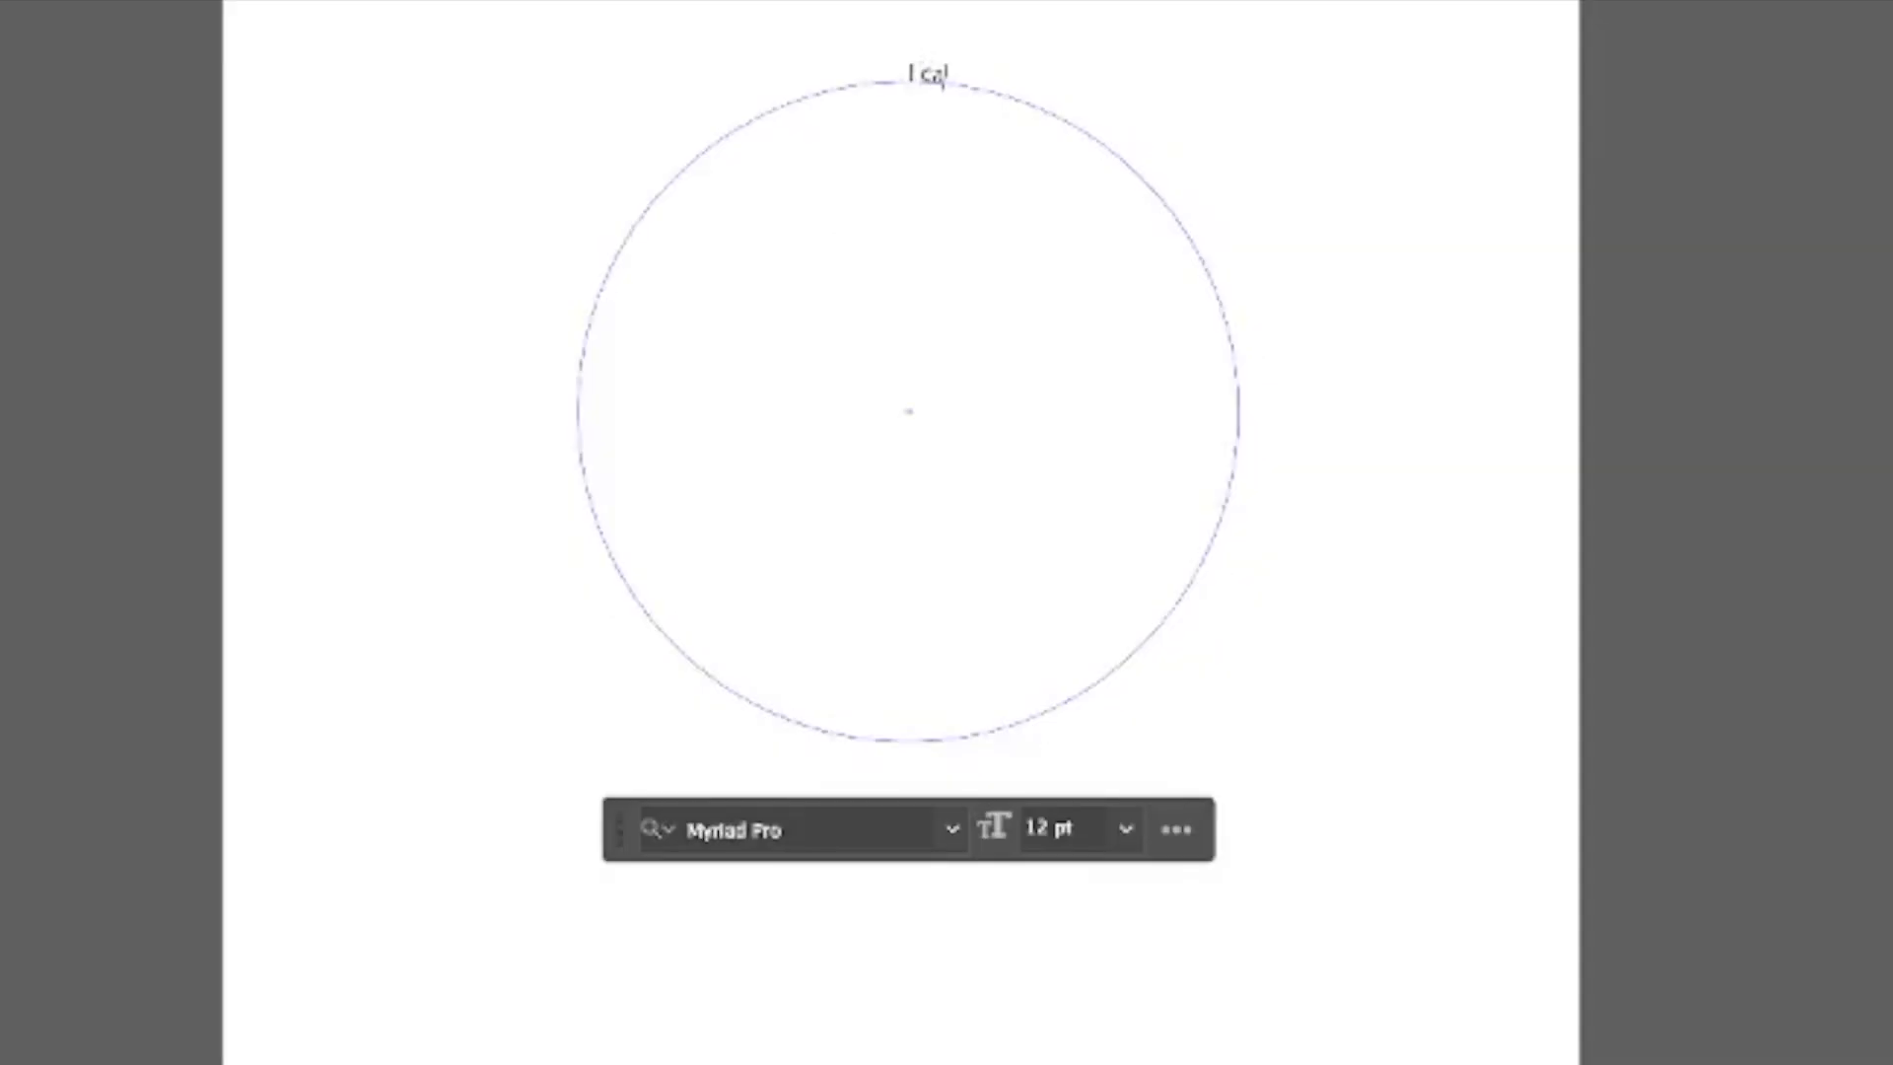
type("I can type on a c")
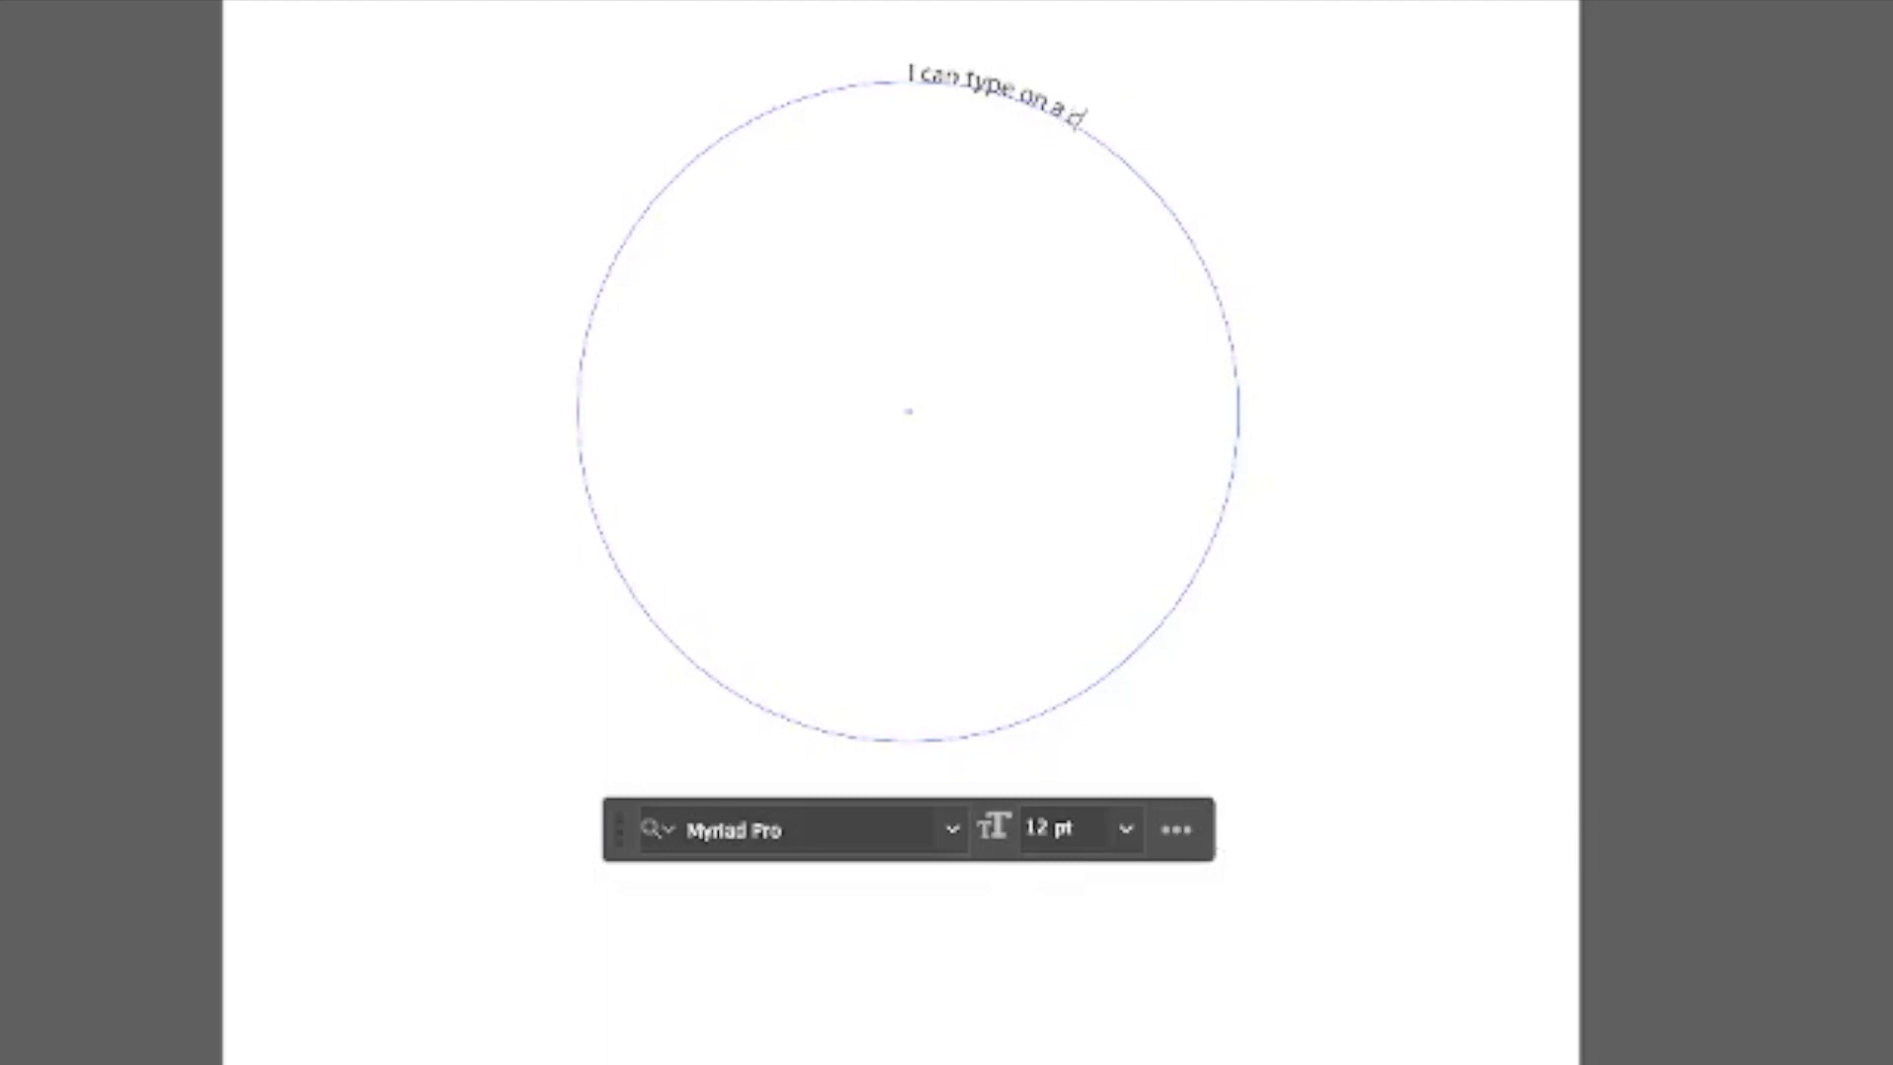
type("urved line or a str")
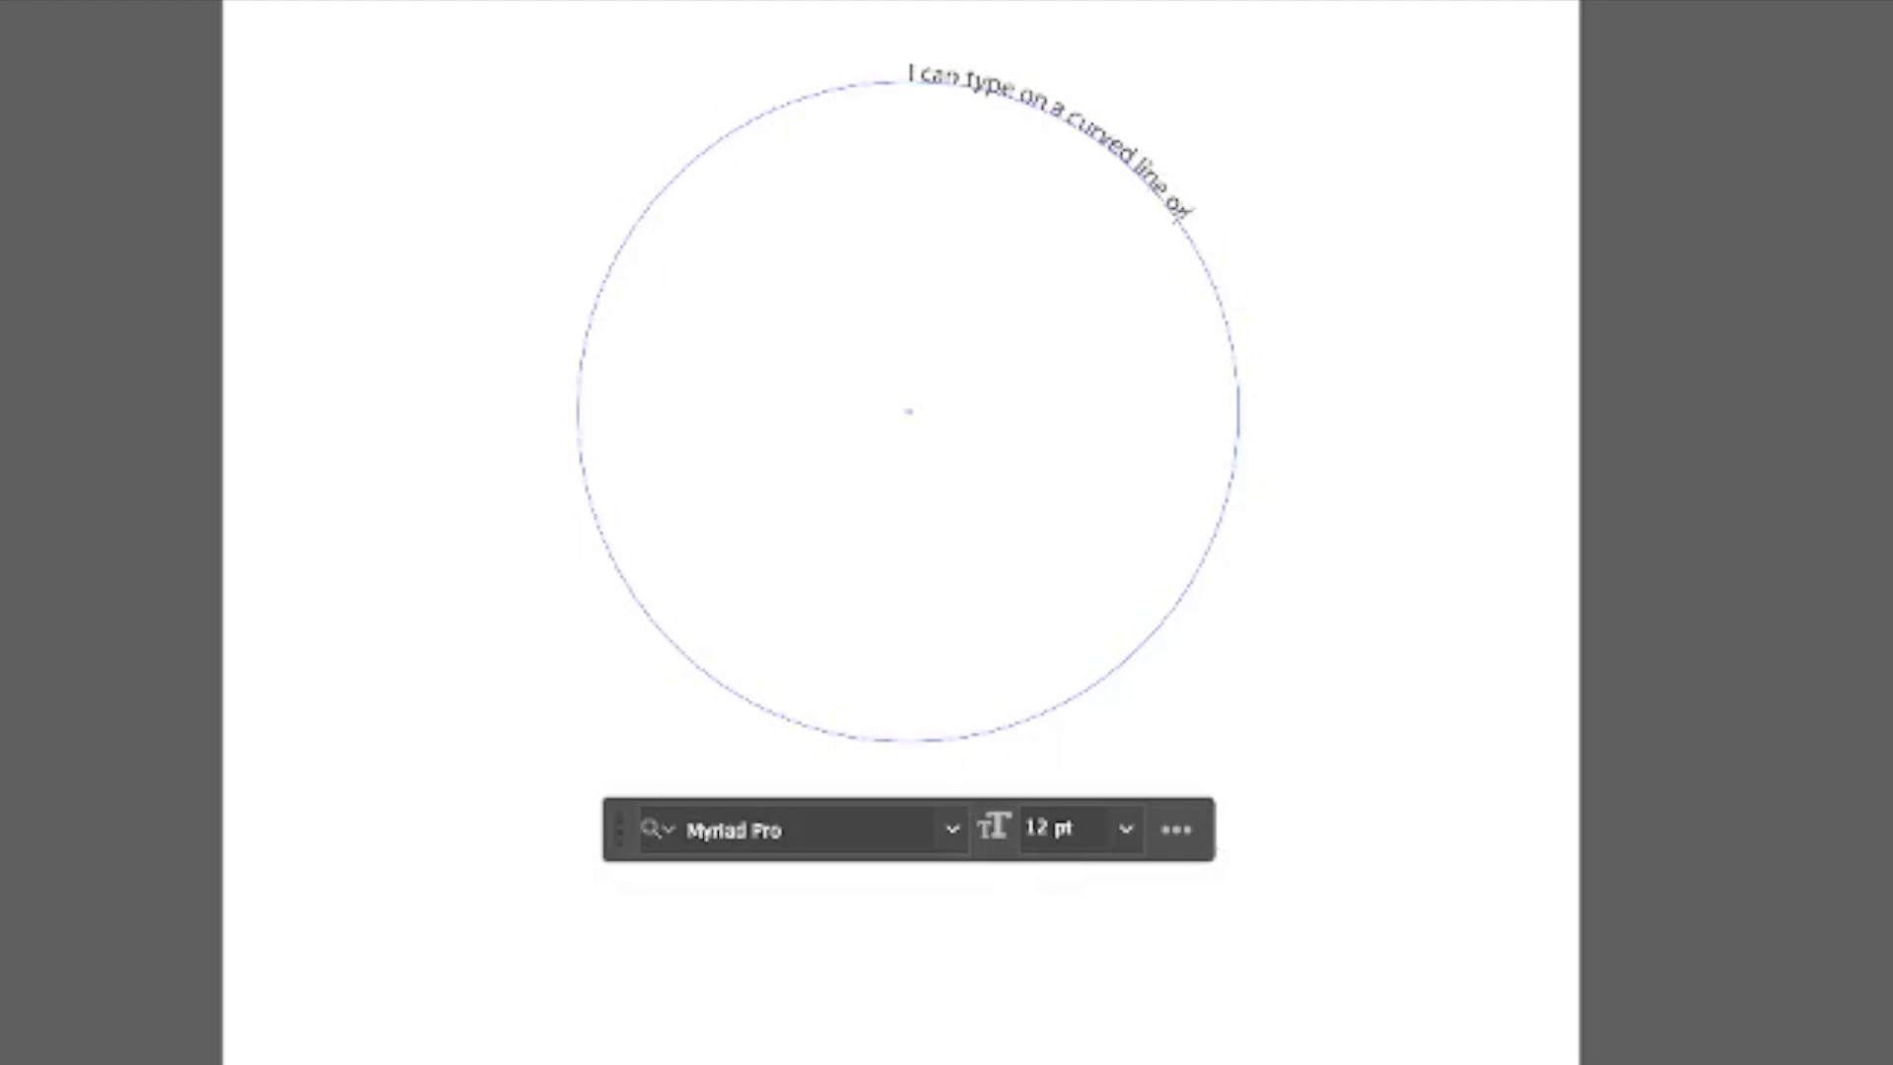
type("aight one. If I want, I can")
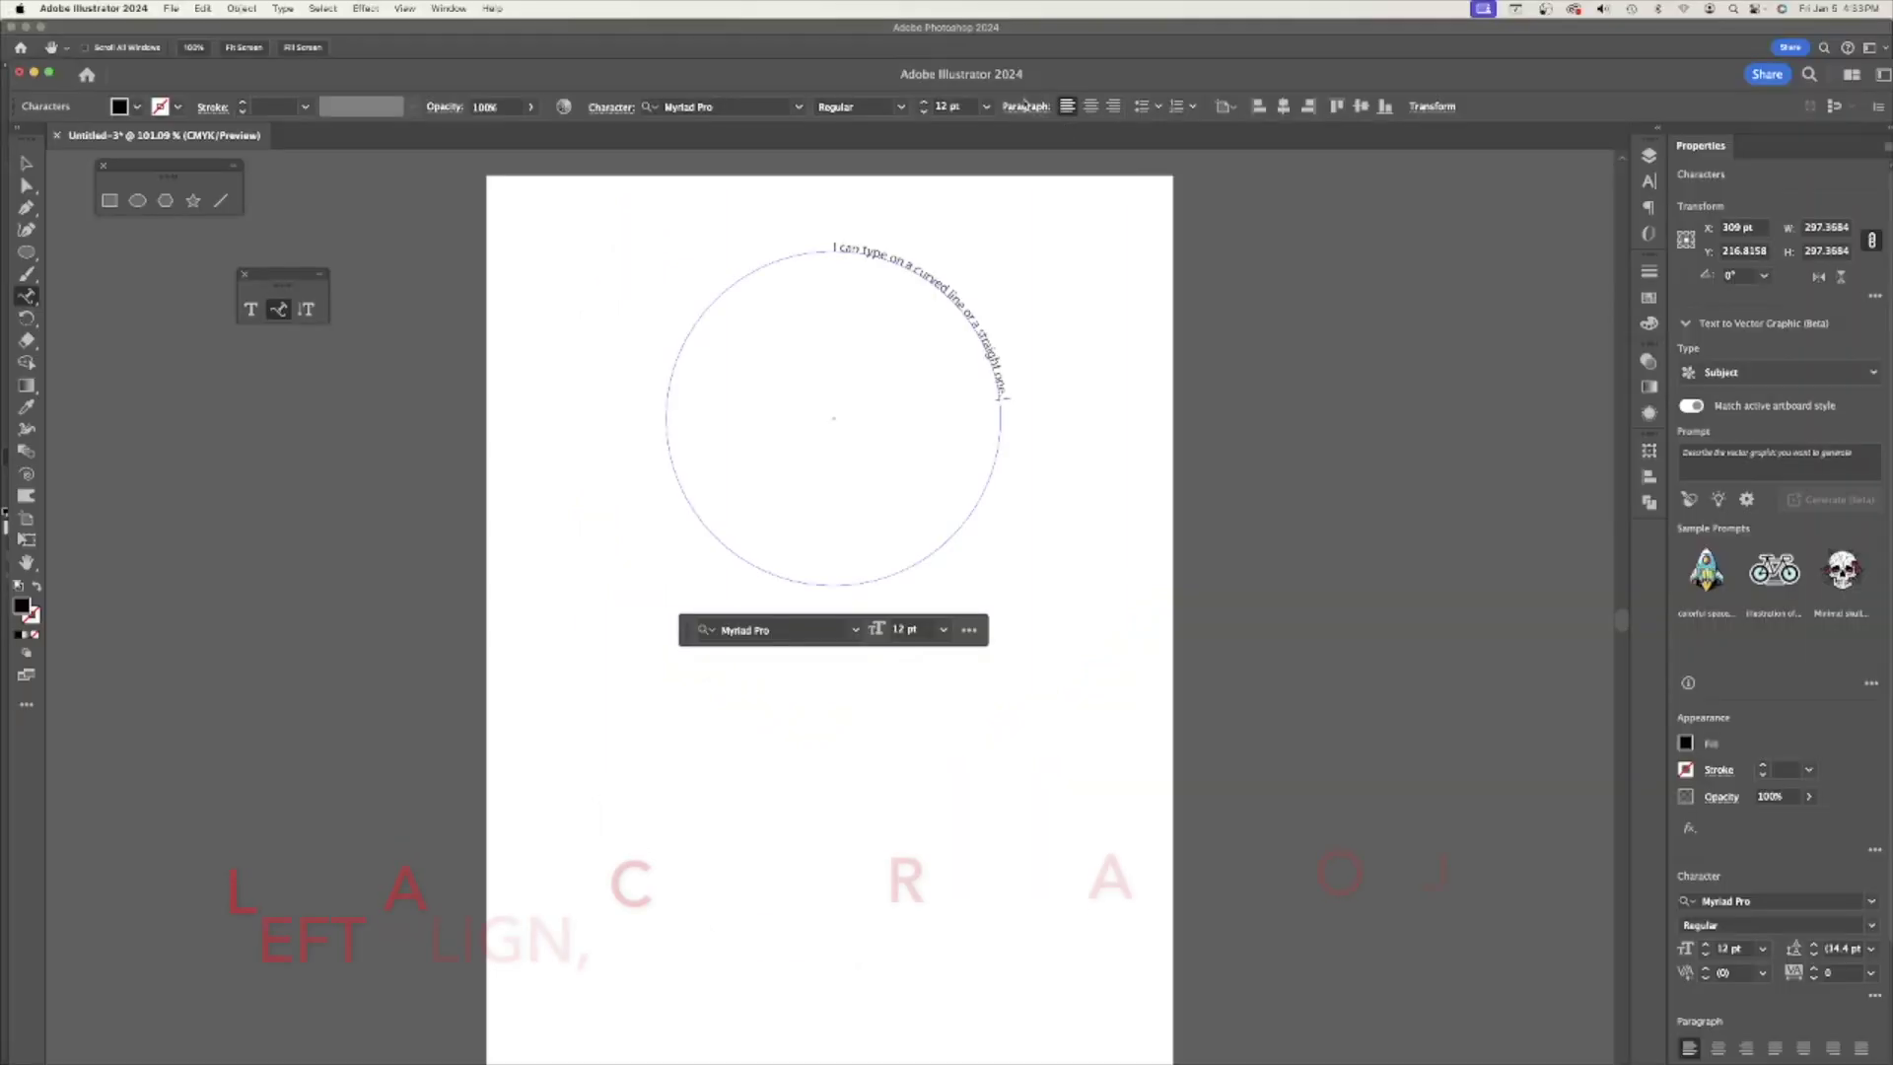
Try centre and right alignment on the circular text and return it to left alignment.
left_click(1091, 107)
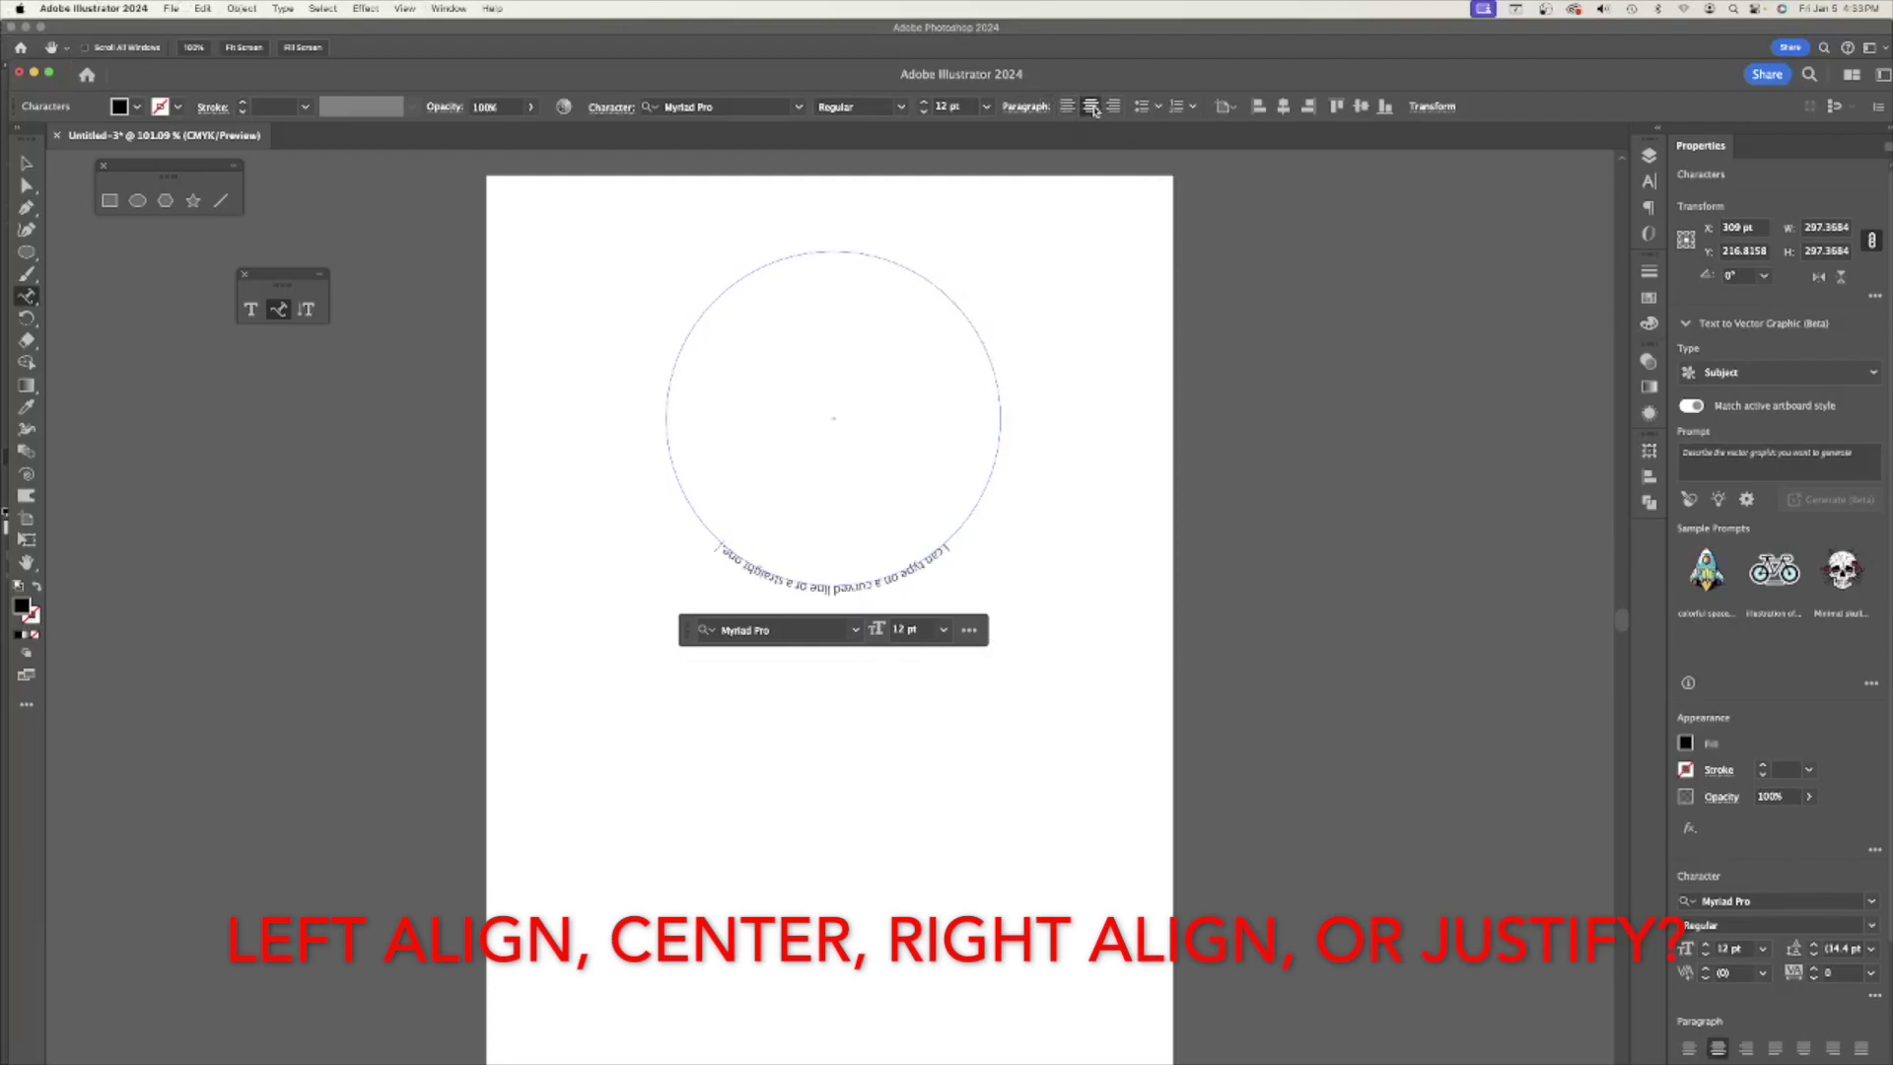
left_click(1114, 107)
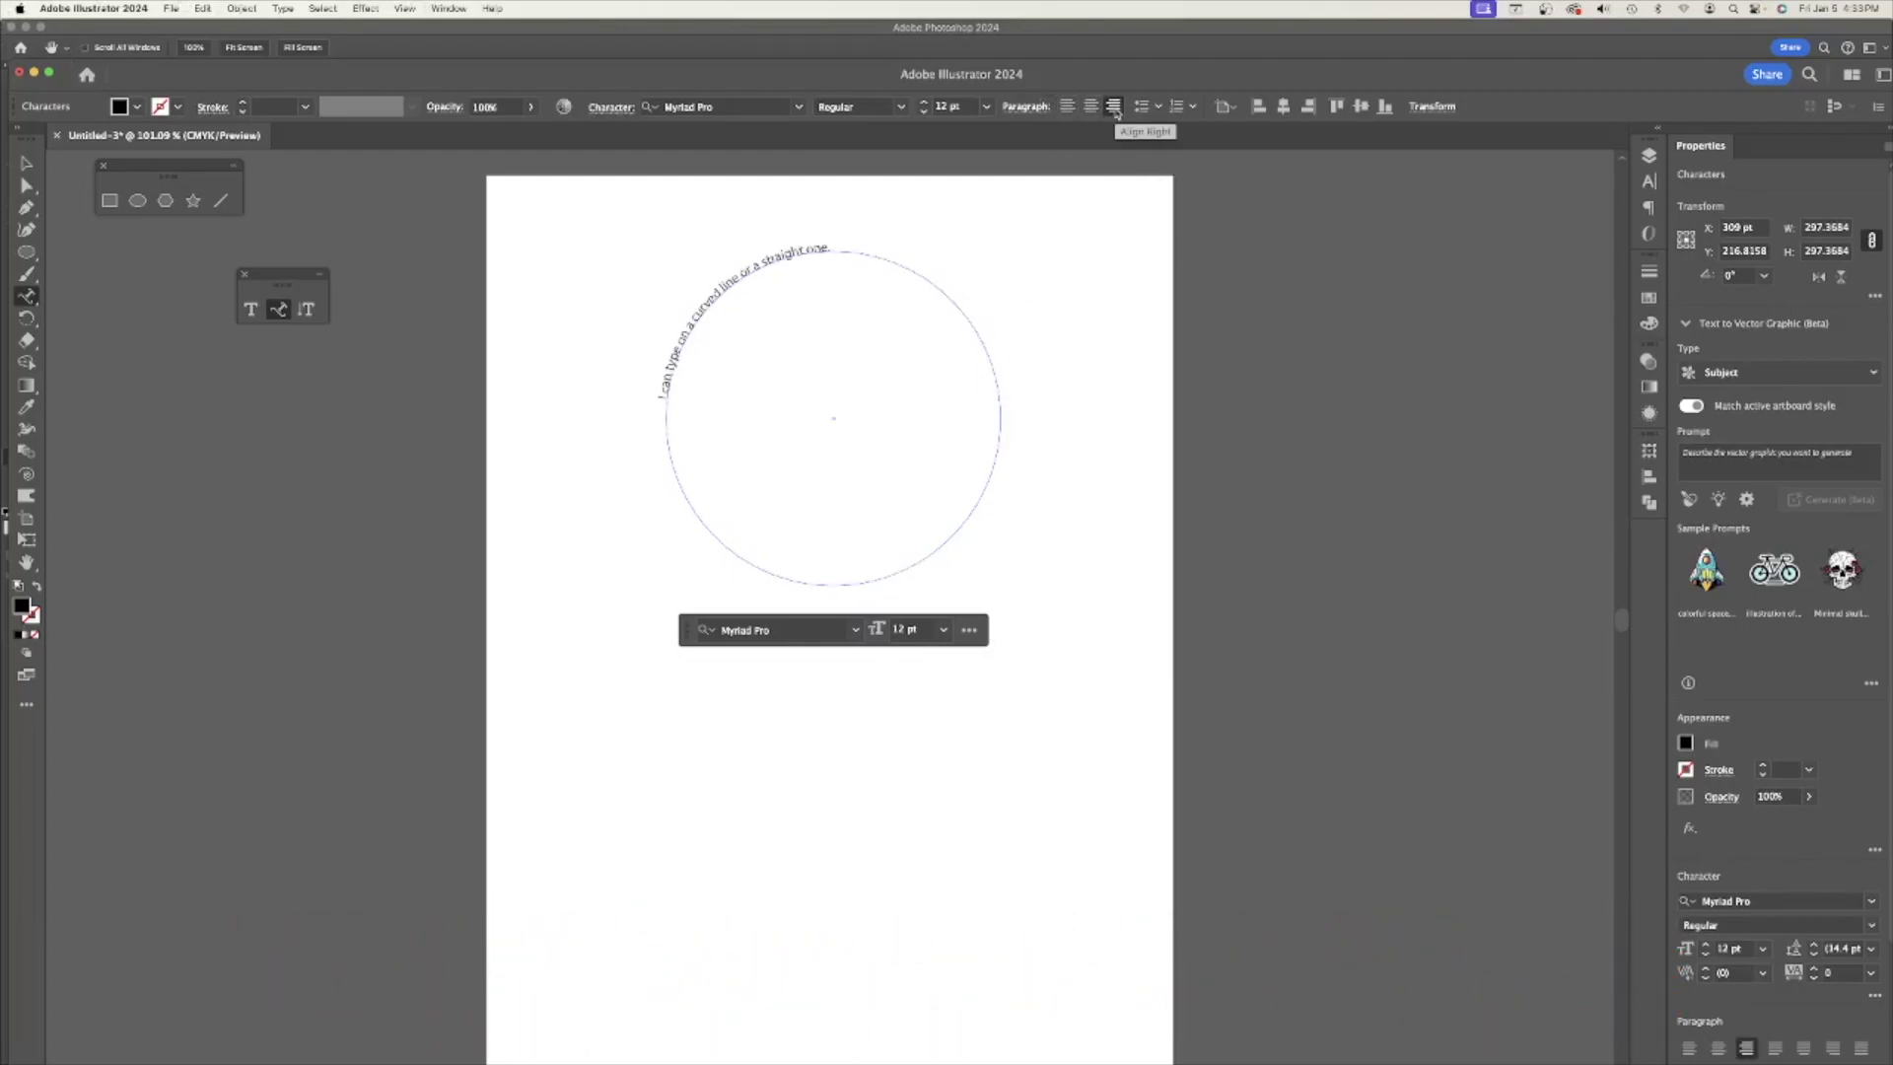
left_click(1067, 106)
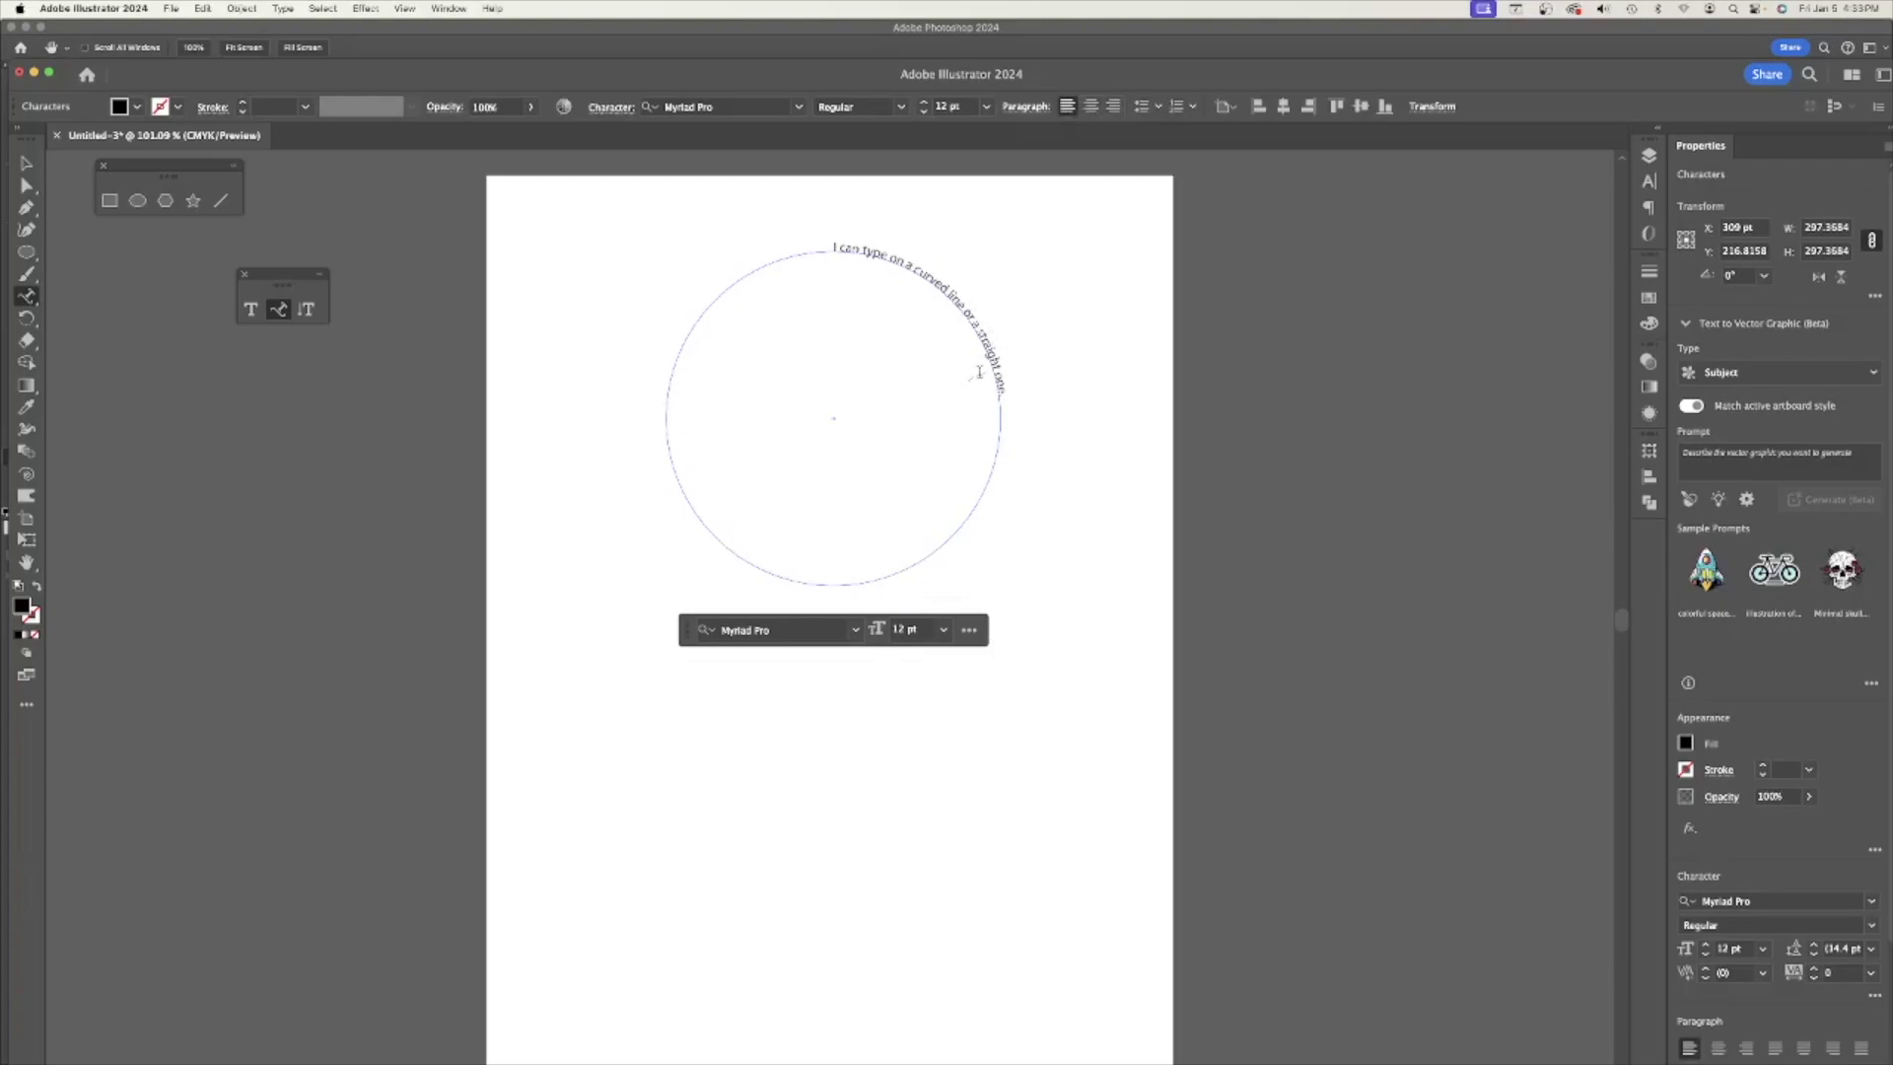
Rotate the circular text about 43° counterclockwise and reposition its start and end brackets at the circle's upper right and upper left.
key("Escape")
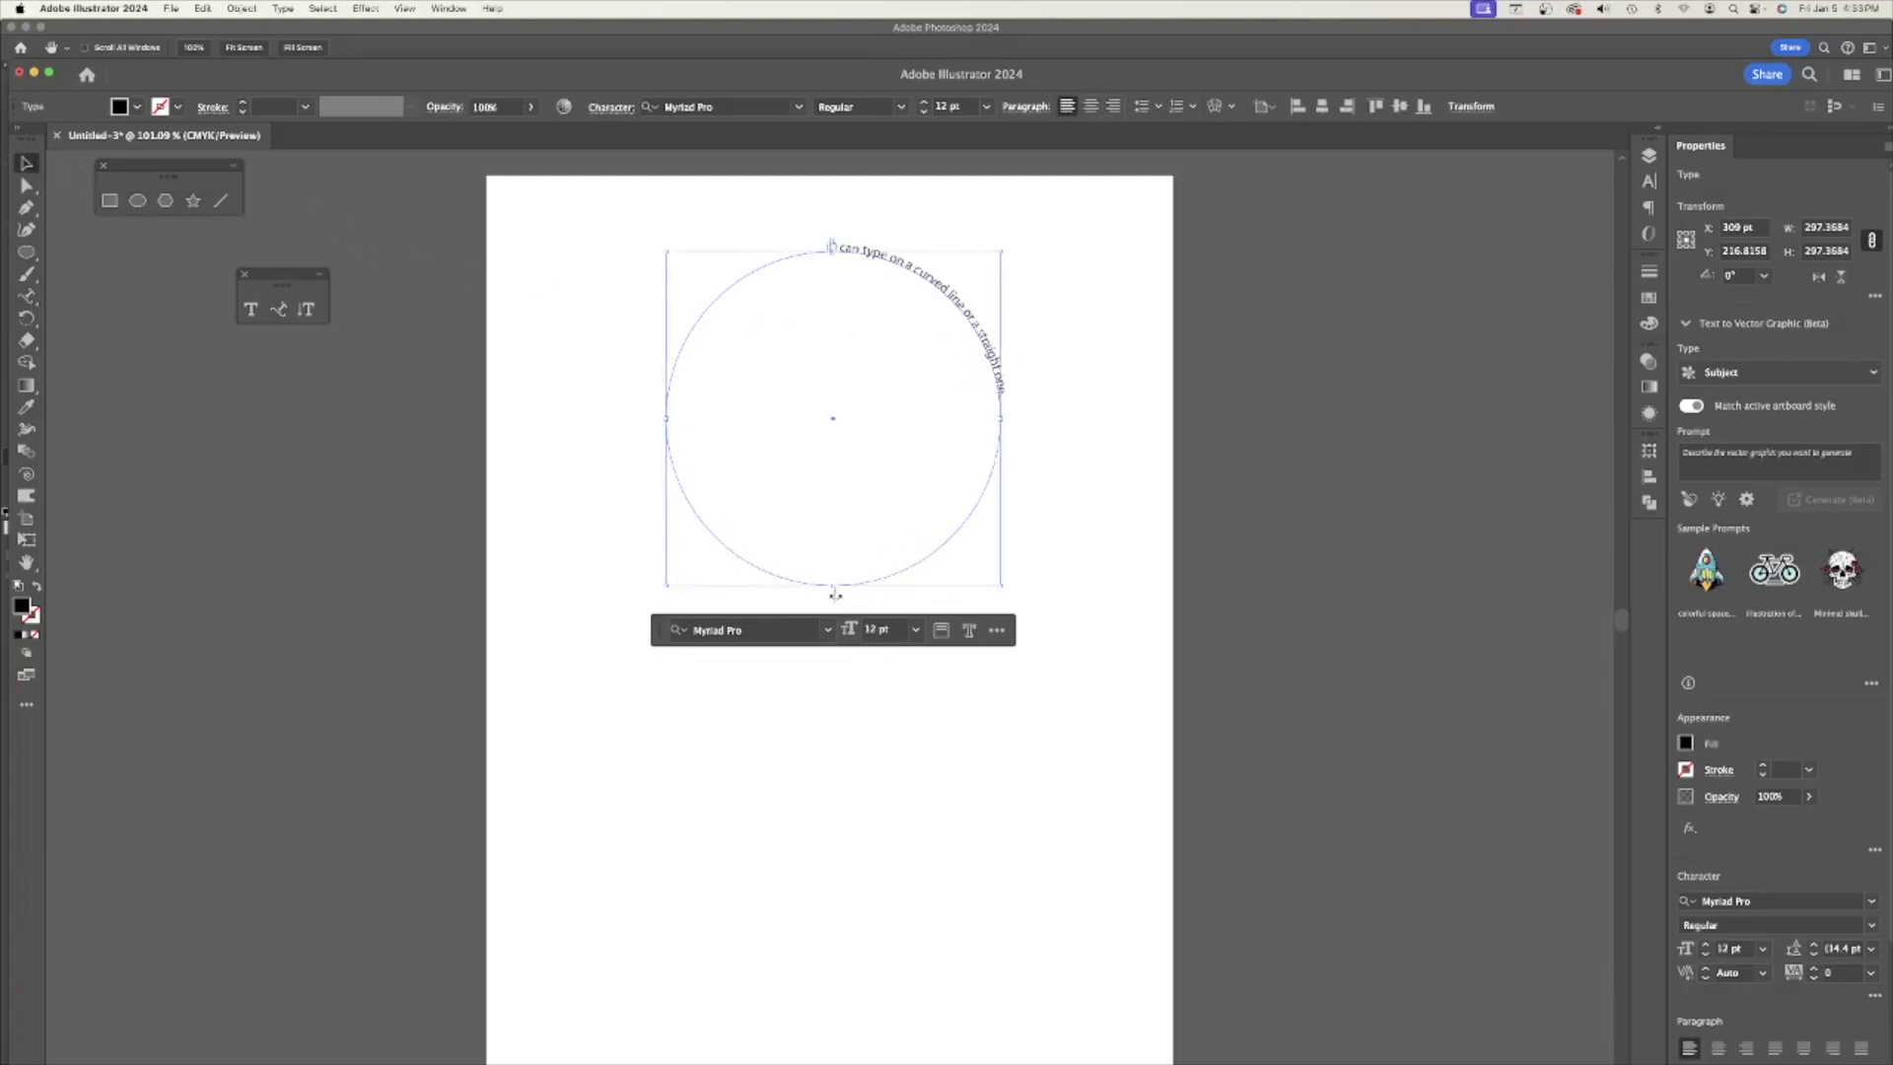
left_click_drag(834, 594, 970, 562)
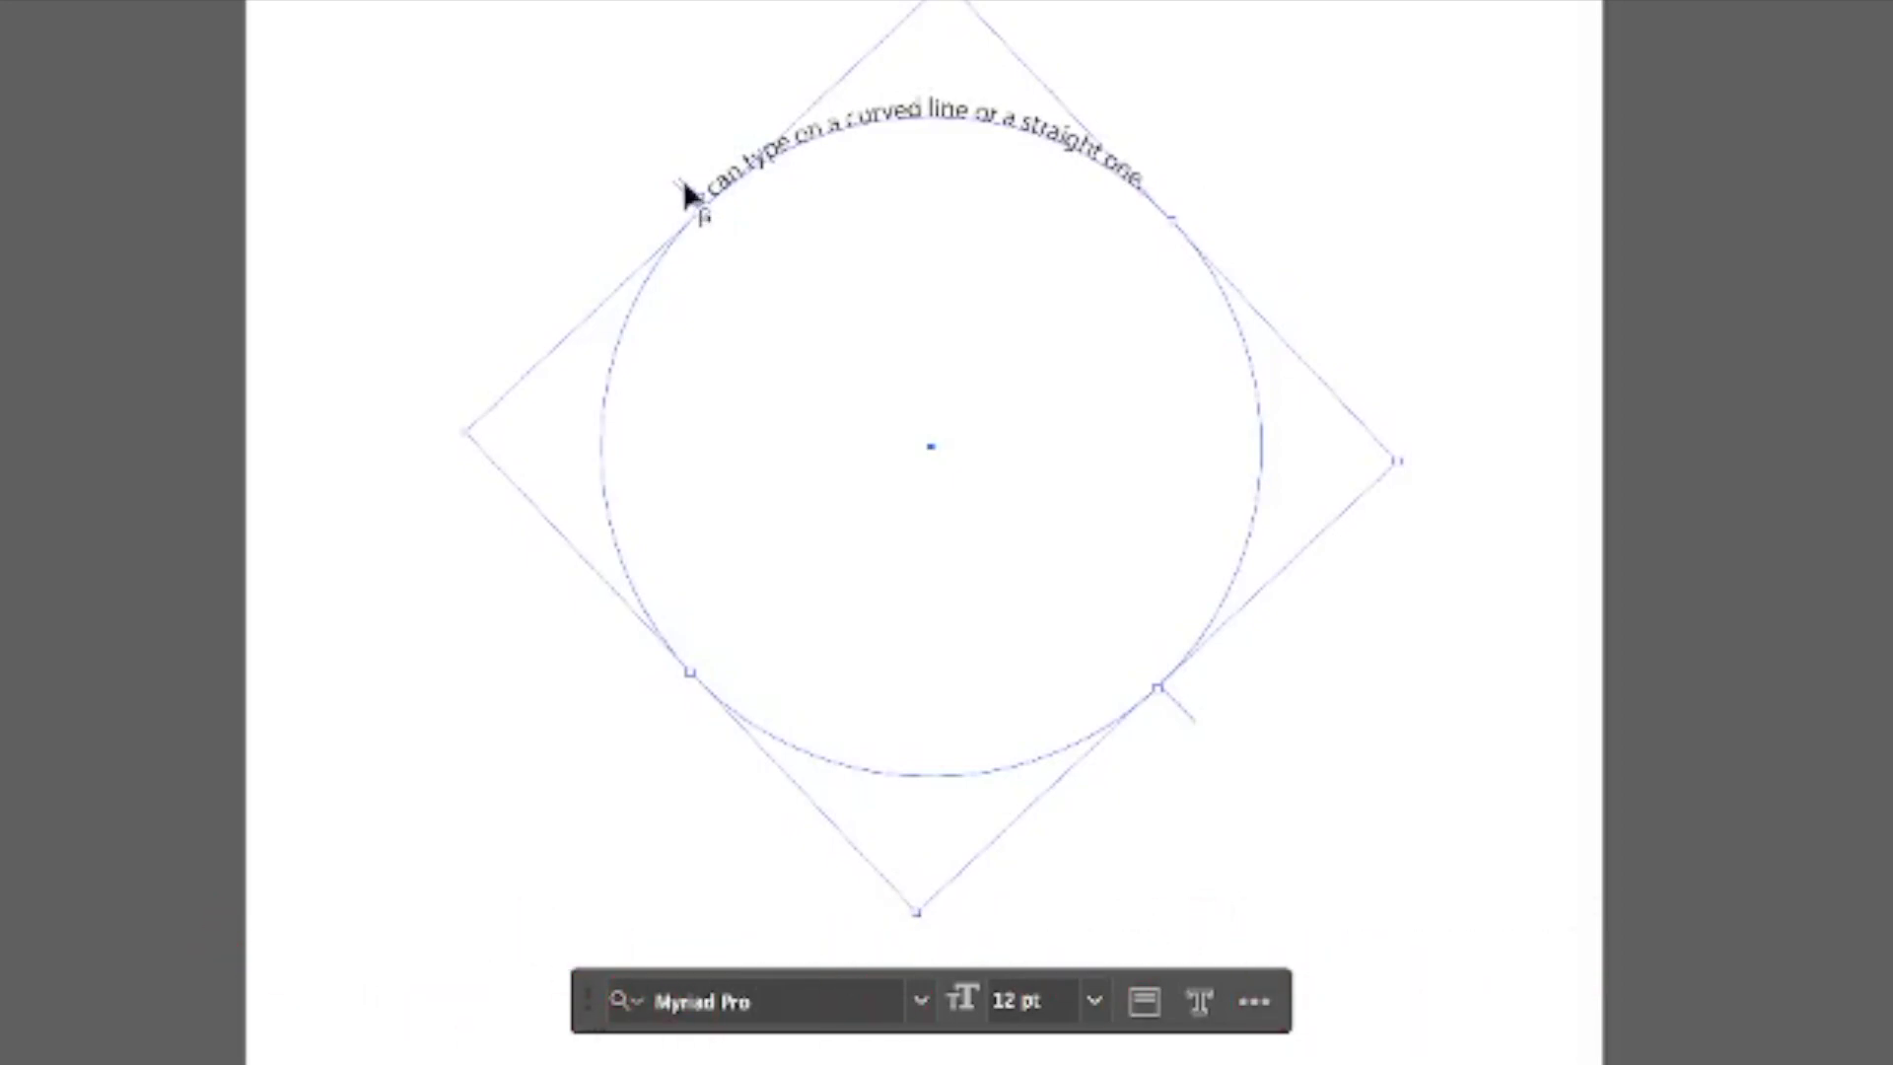
left_click_drag(687, 194, 1143, 189)
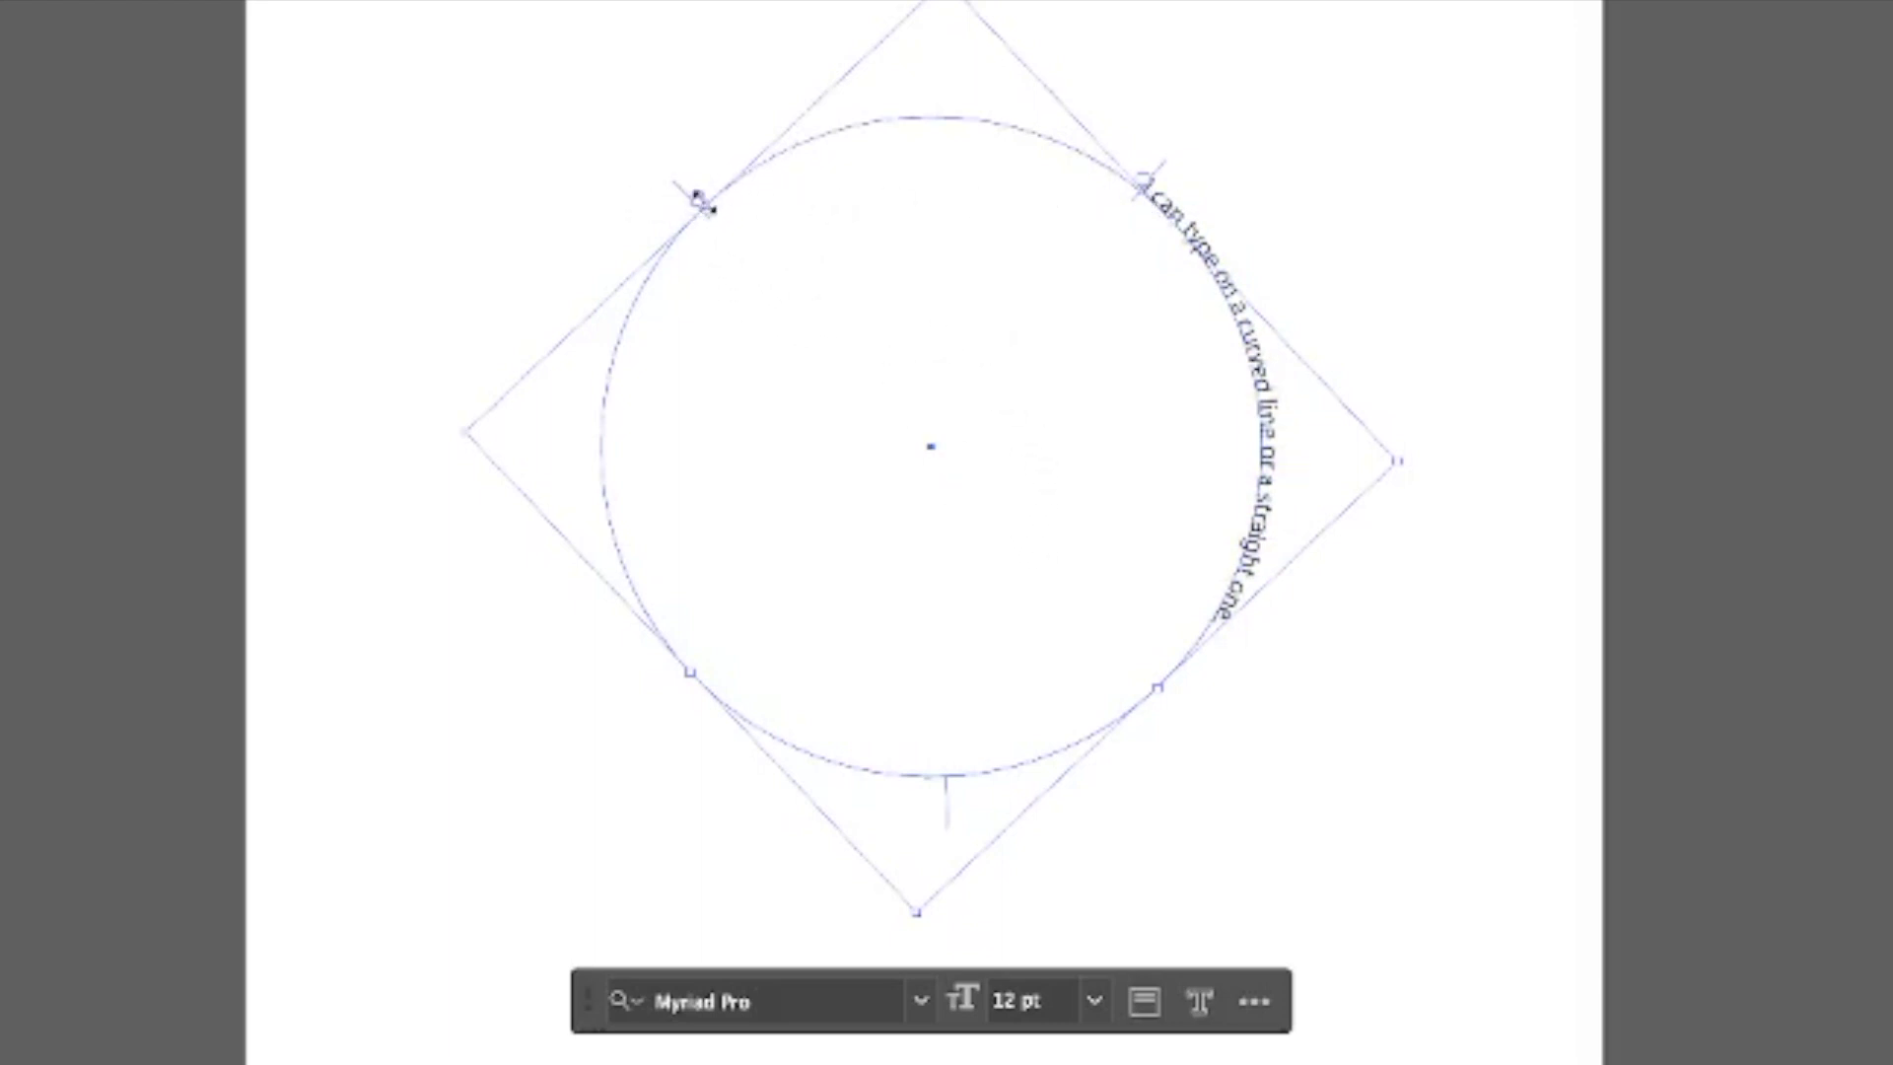
left_click_drag(684, 197, 663, 288)
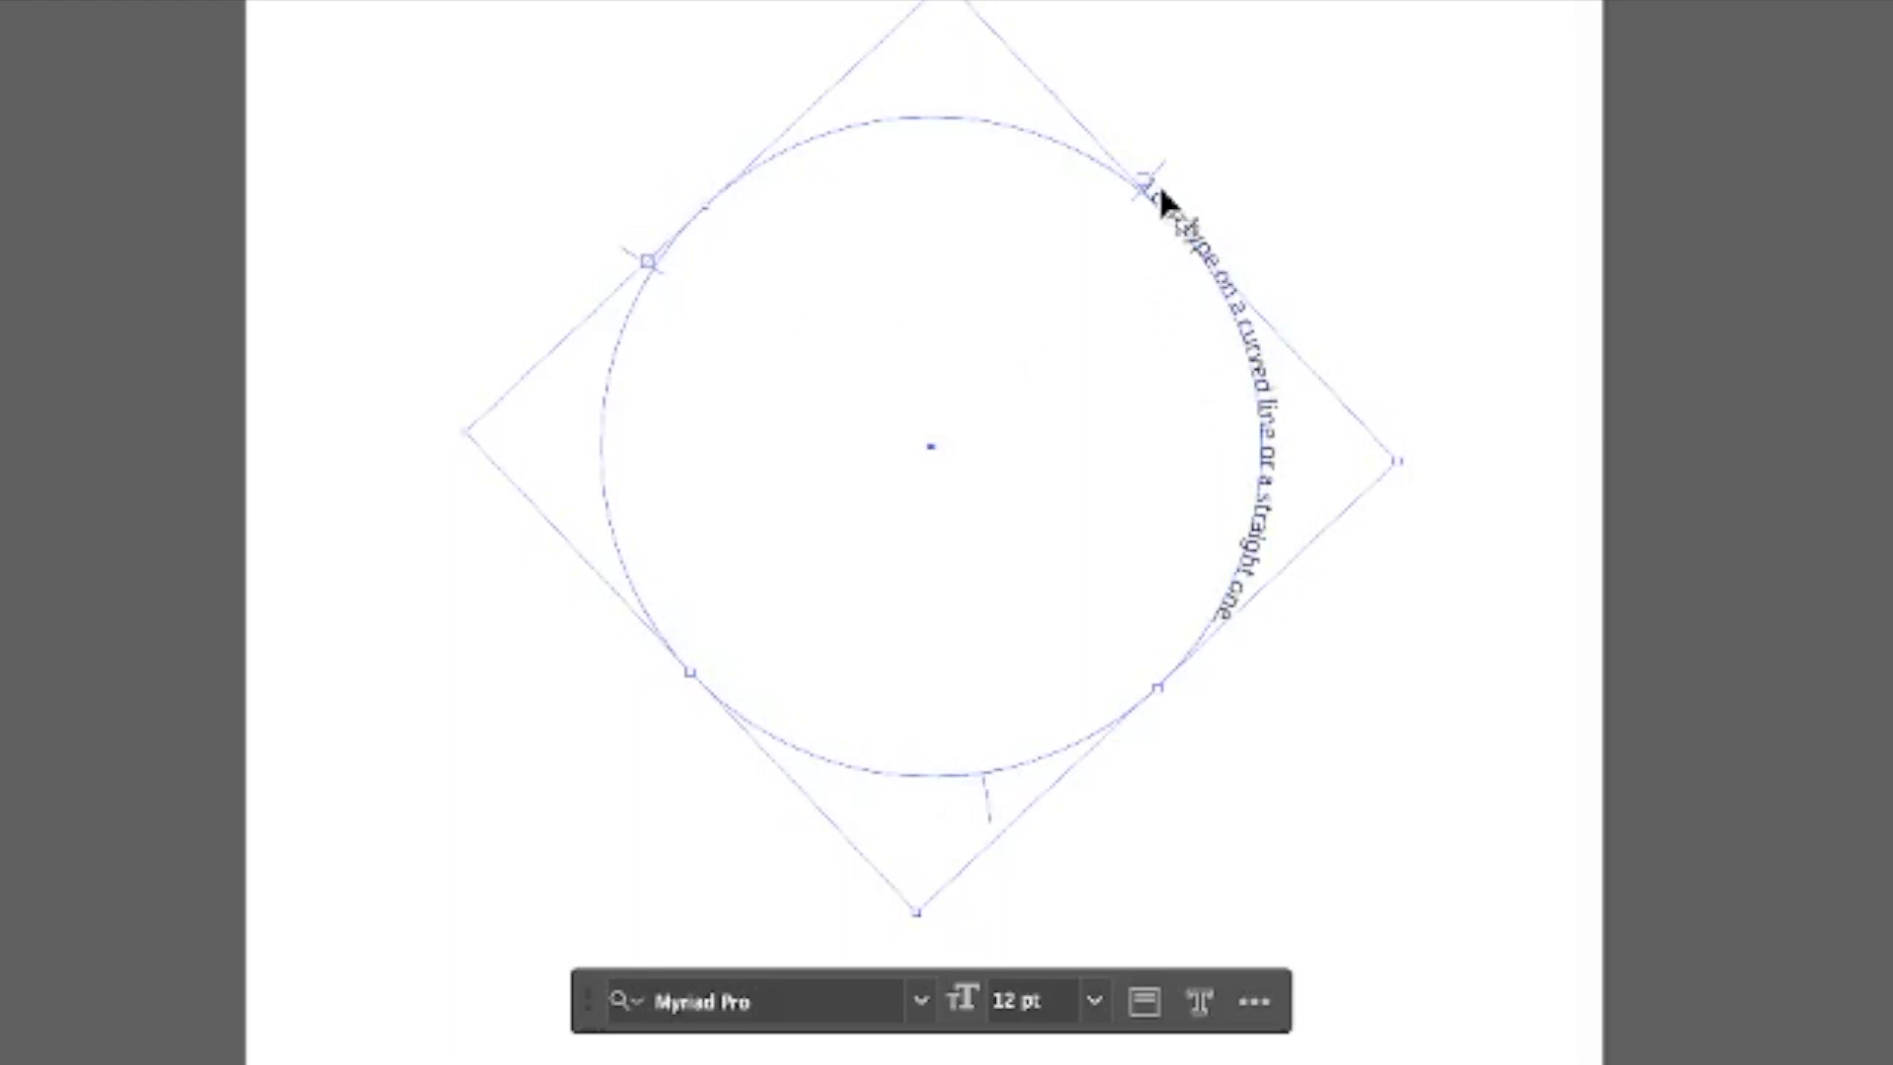
left_click_drag(1166, 188, 1188, 202)
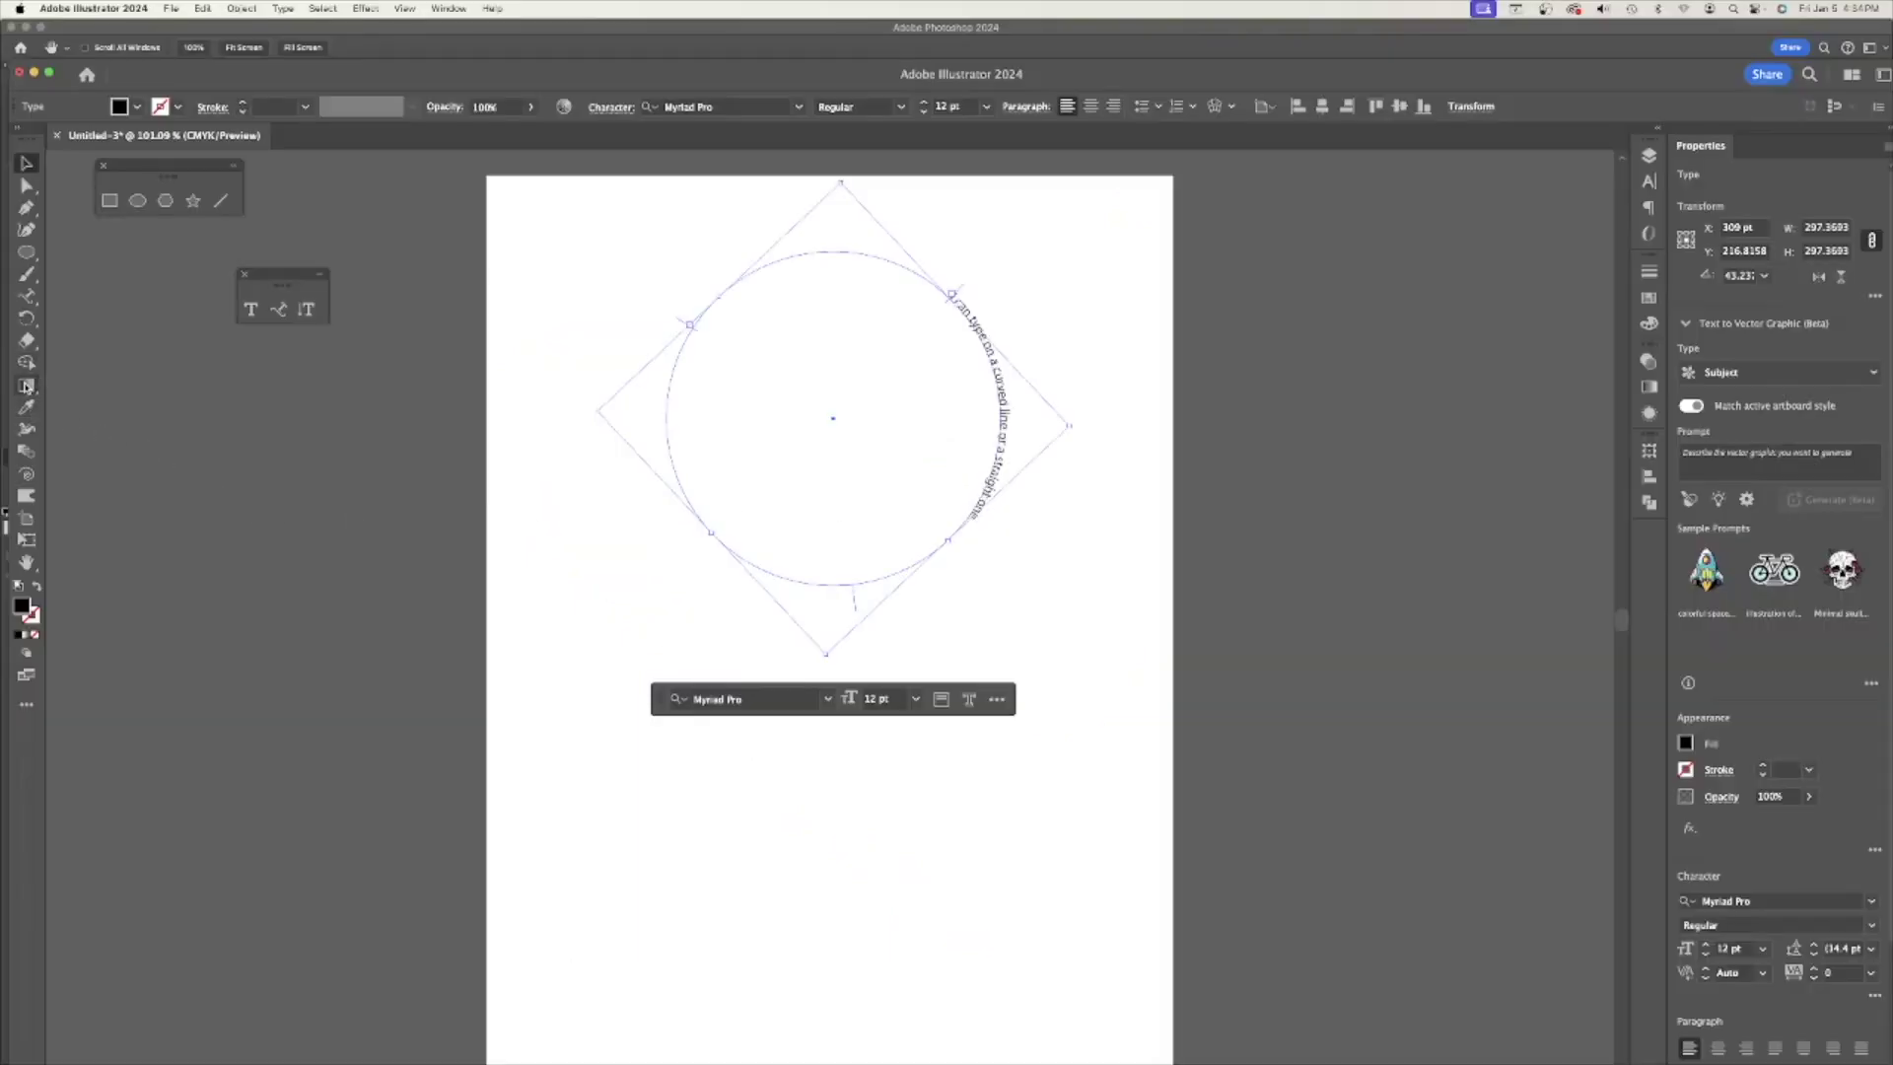
Add "Now that I moved the ends, I can only type up to the two ends, not the entire circle." after the circle's existing sentence.
left_click(279, 311)
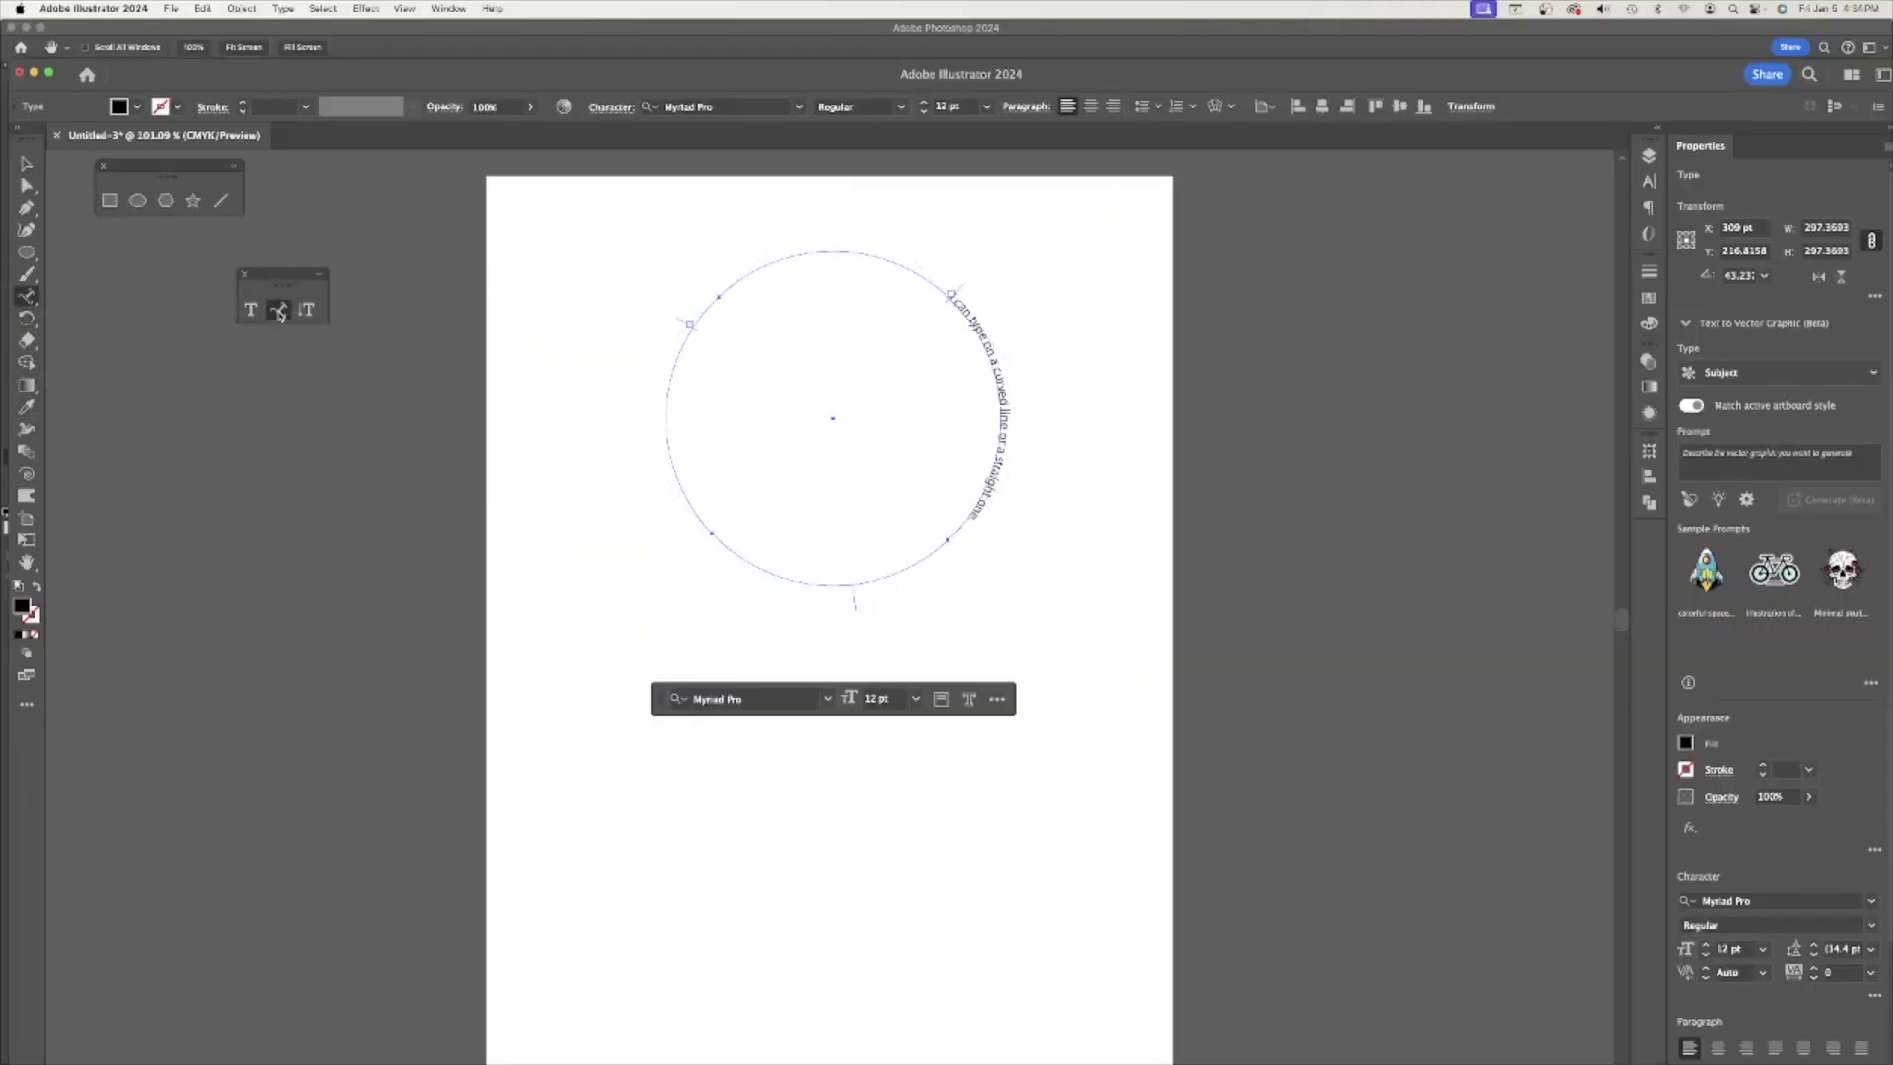
left_click(968, 519)
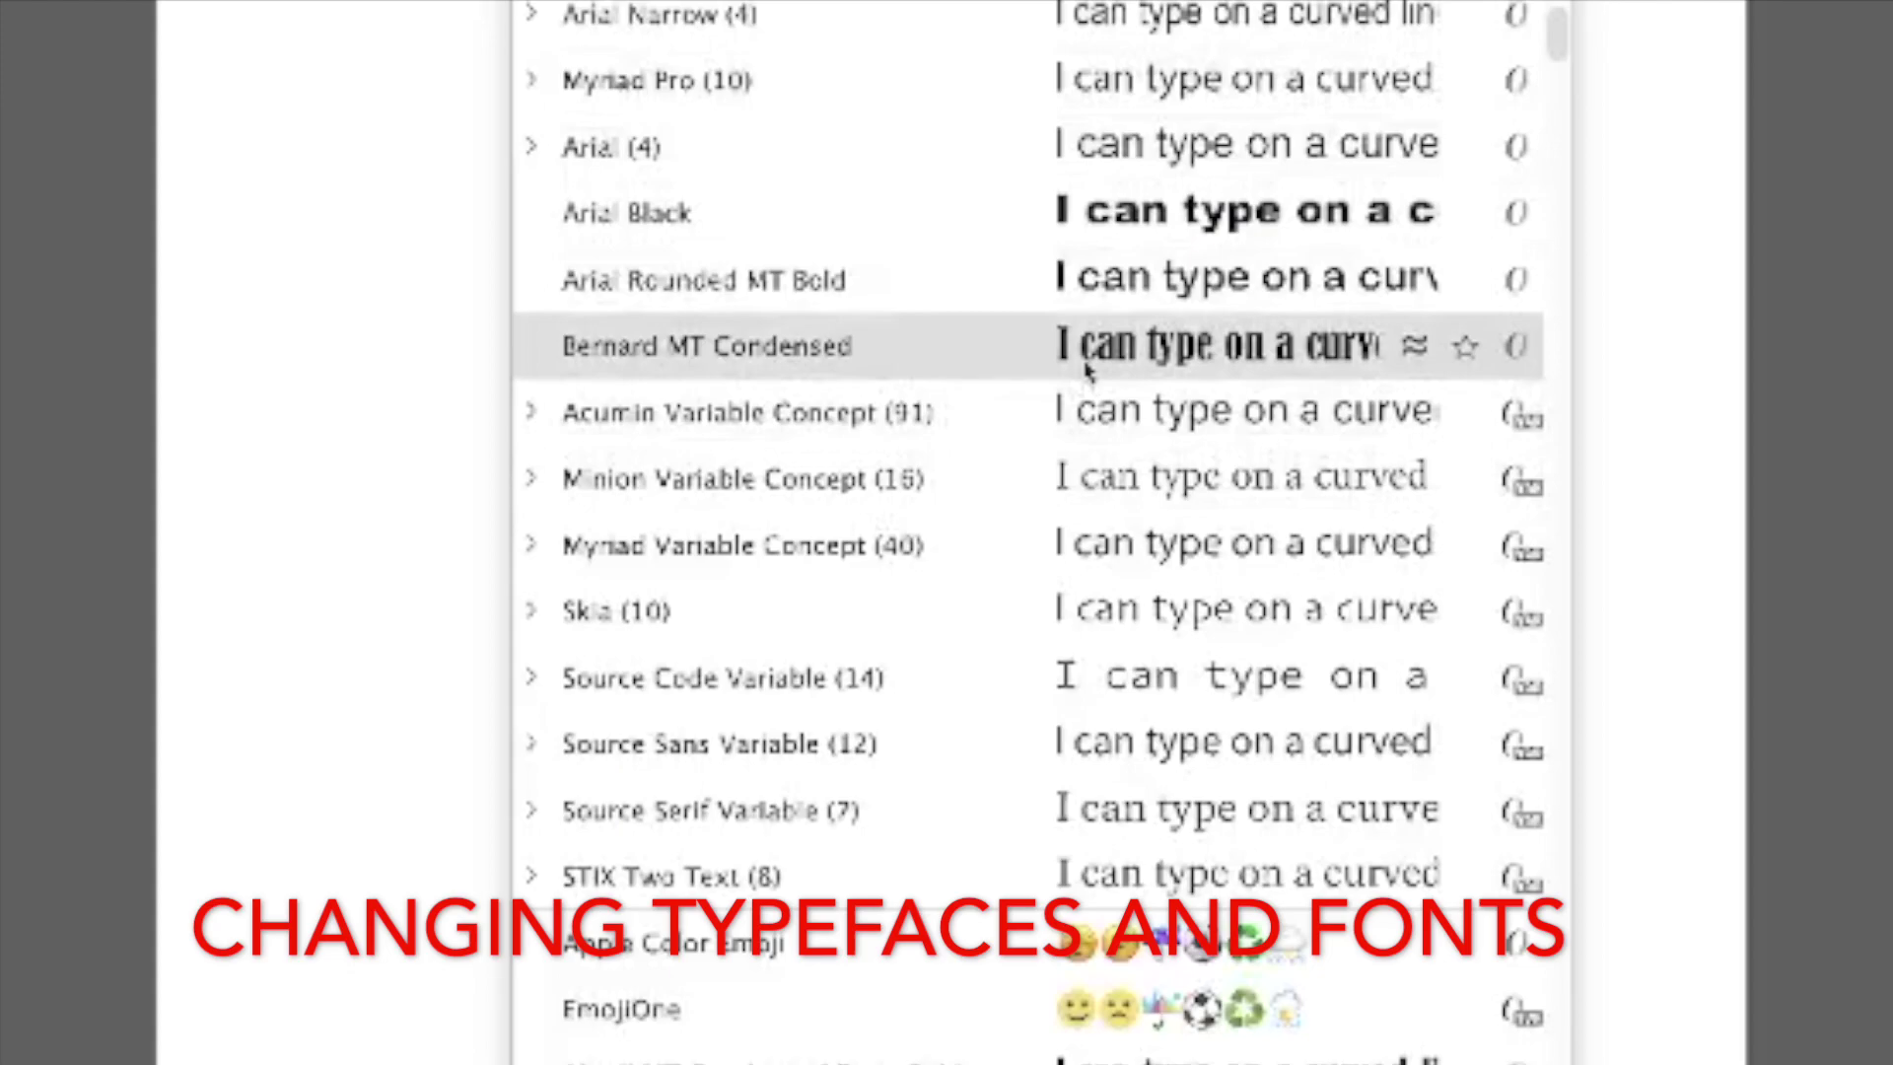
Set the circular text to Bernard MT Condensed at 48 pt.
left_click(1086, 372)
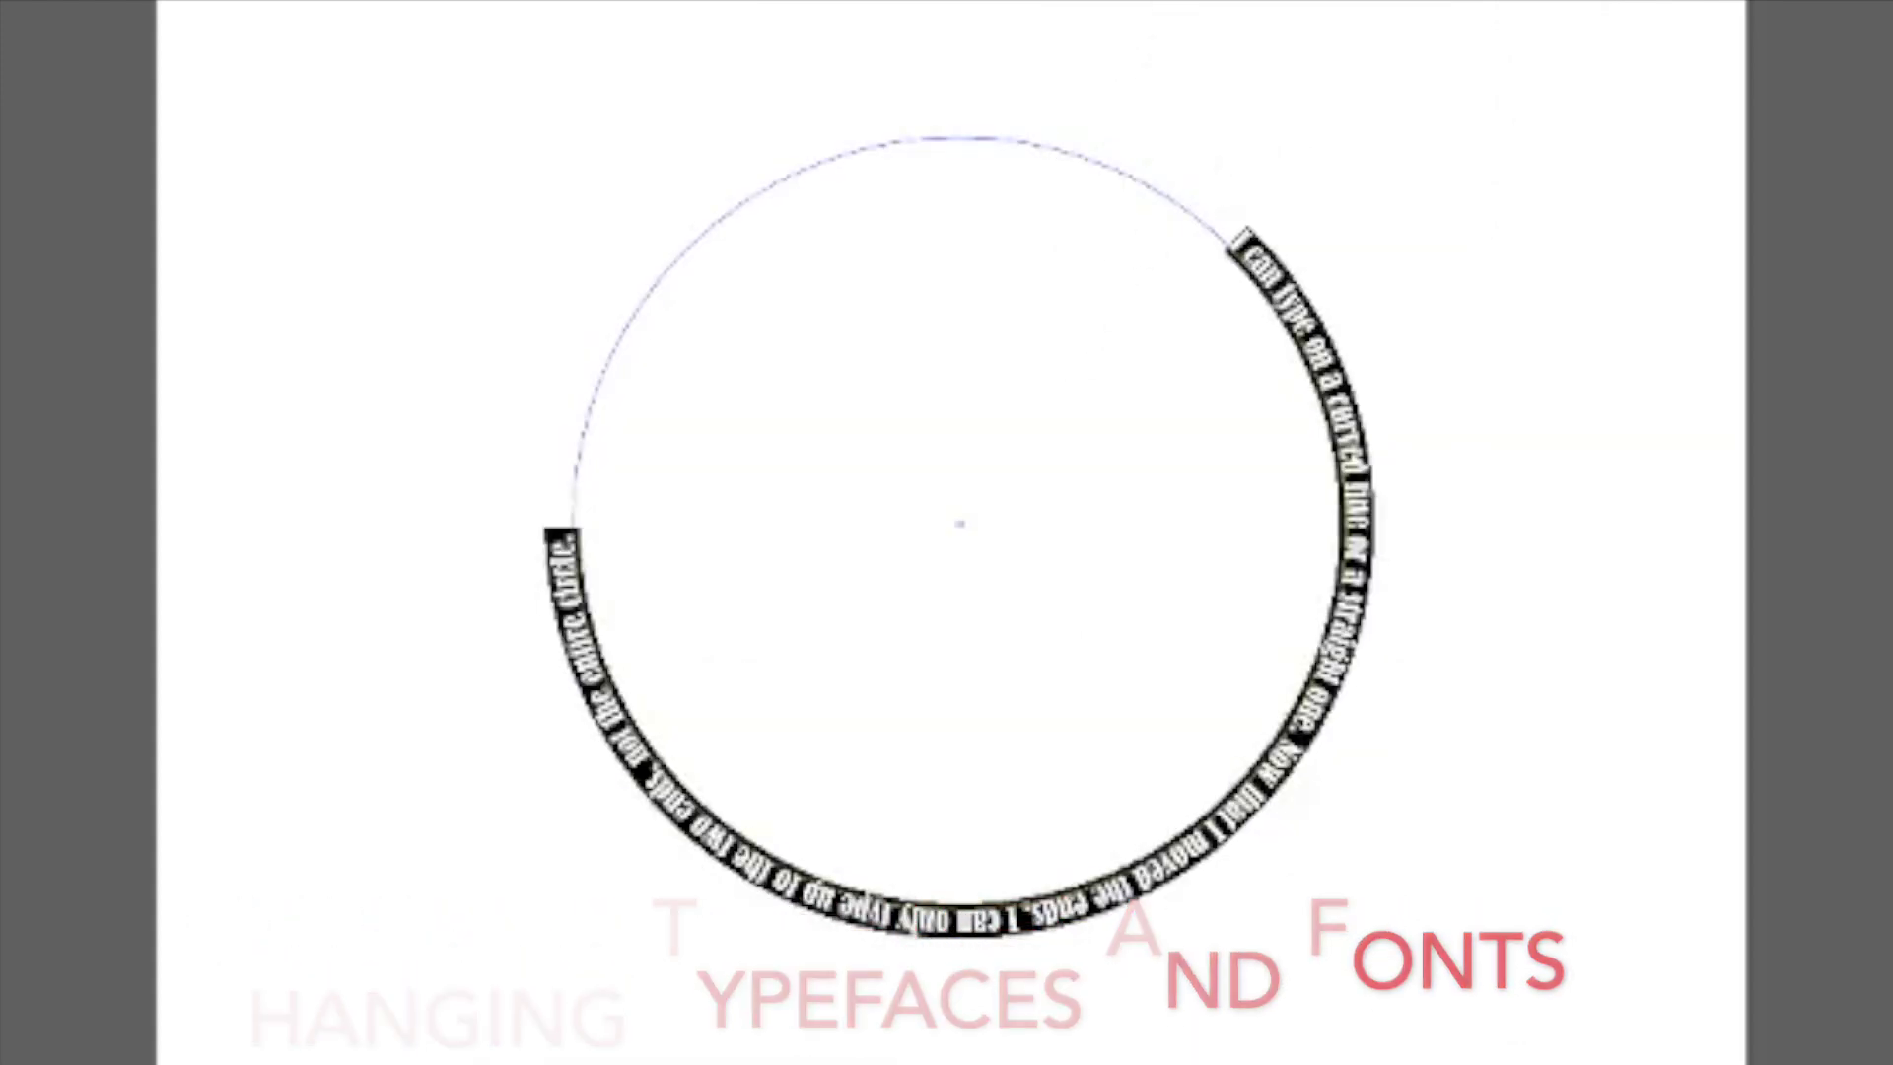
left_click(1364, 2)
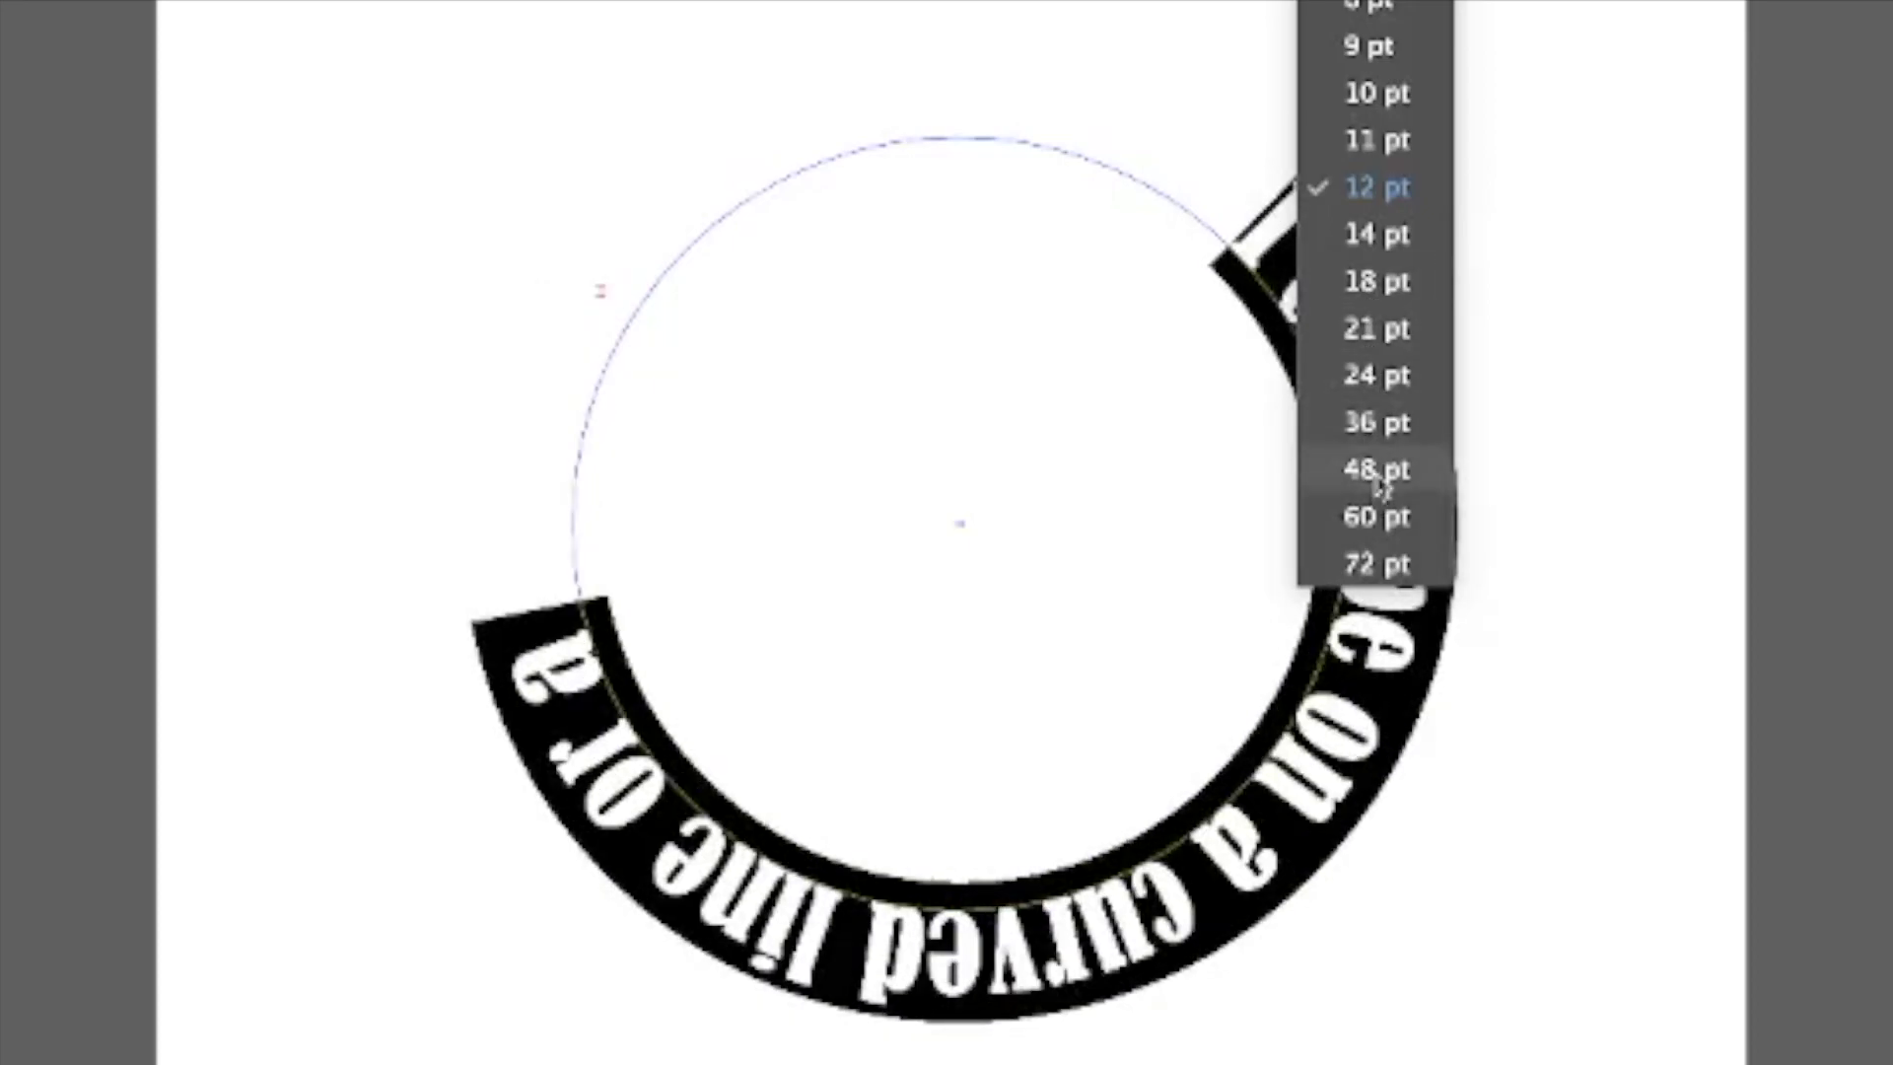
left_click(1378, 471)
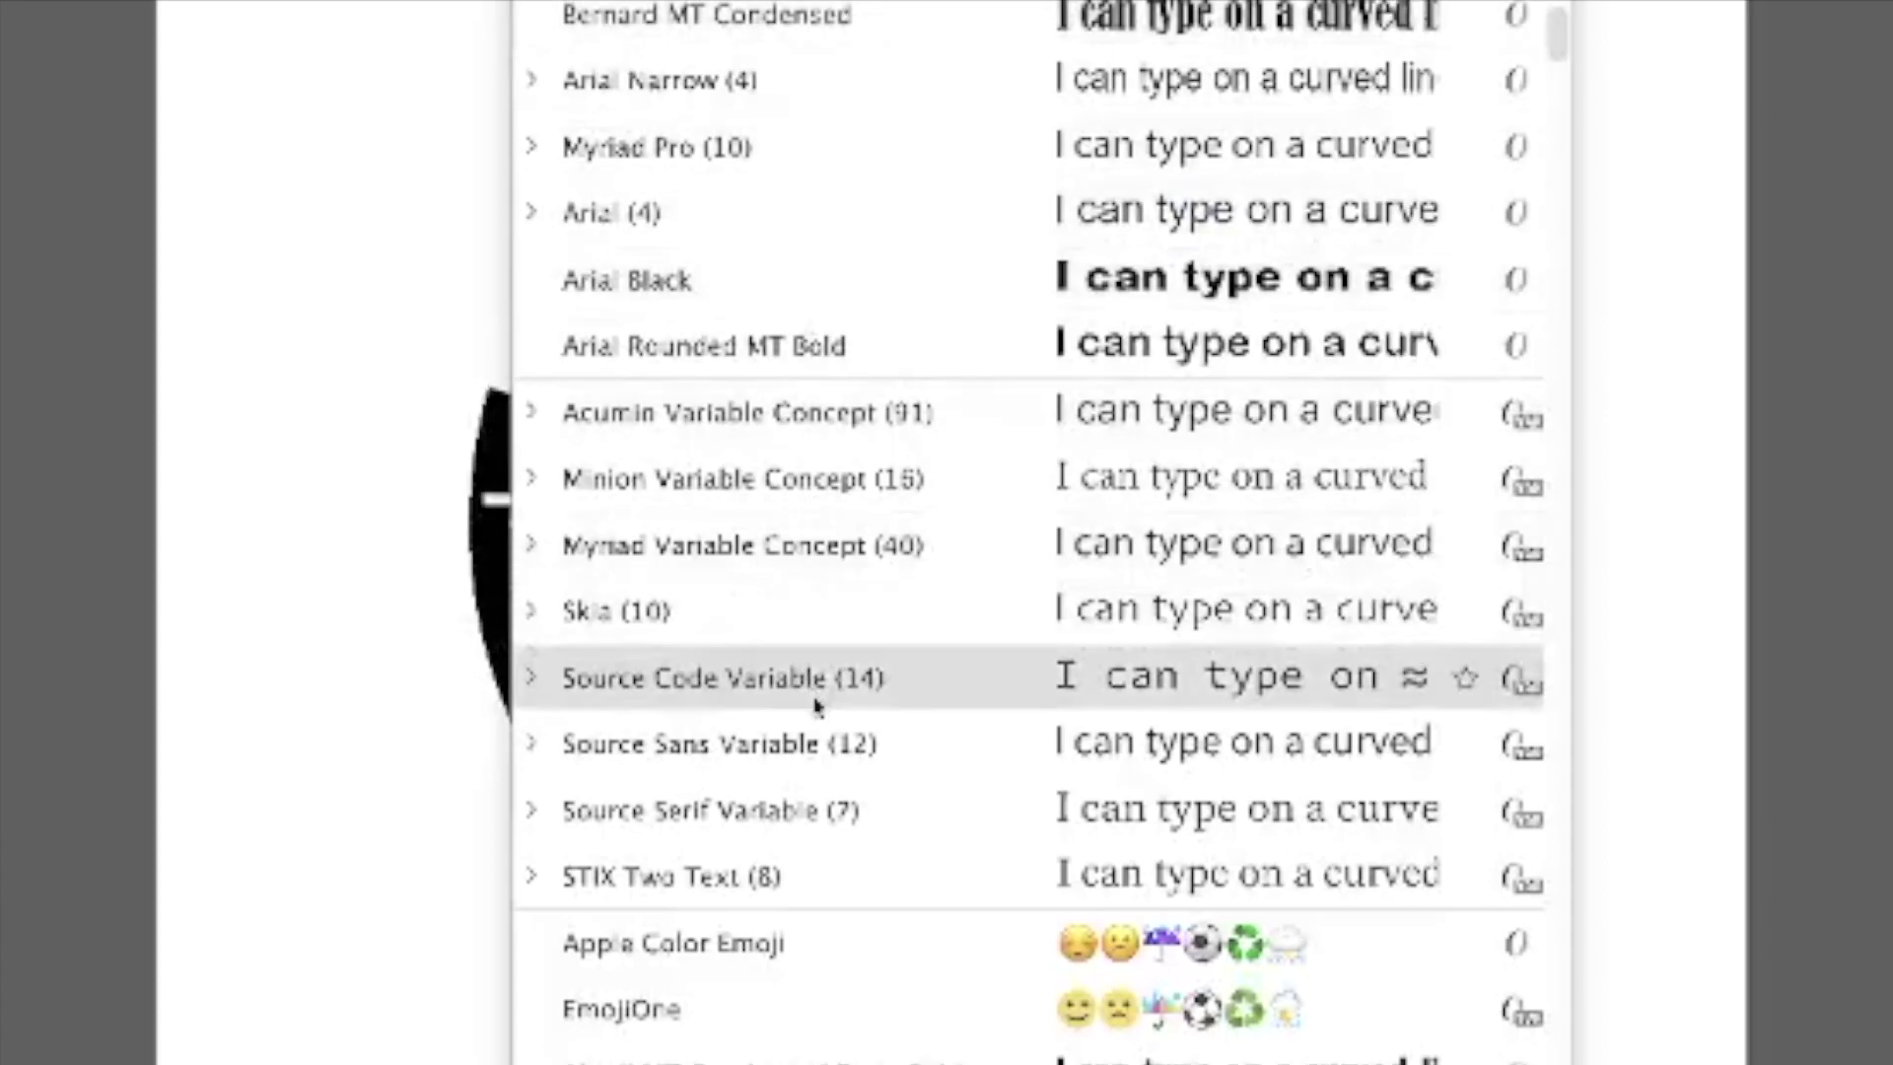
Change the circular text's typeface to the script font Alana and deselect the text.
scroll(803, 879, "down", 15)
scroll(783, 423, "up", 10)
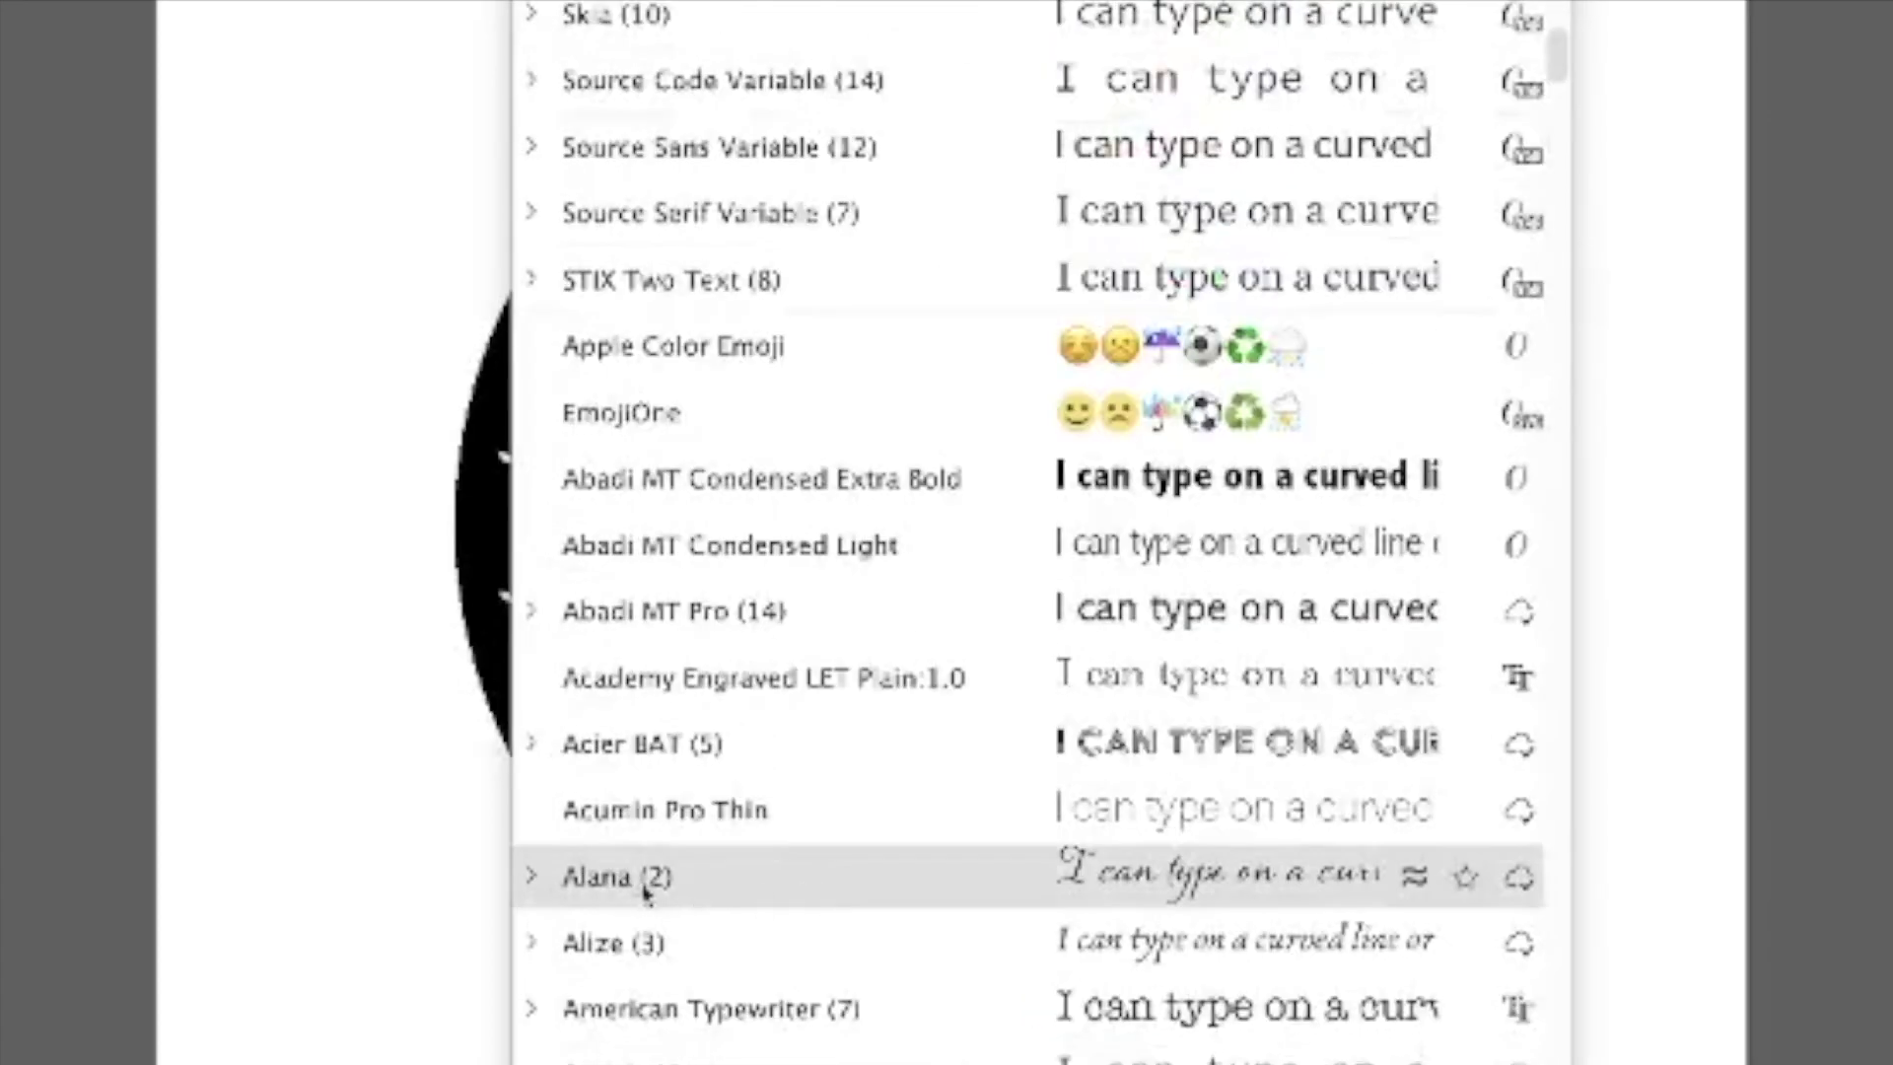
left_click(646, 887)
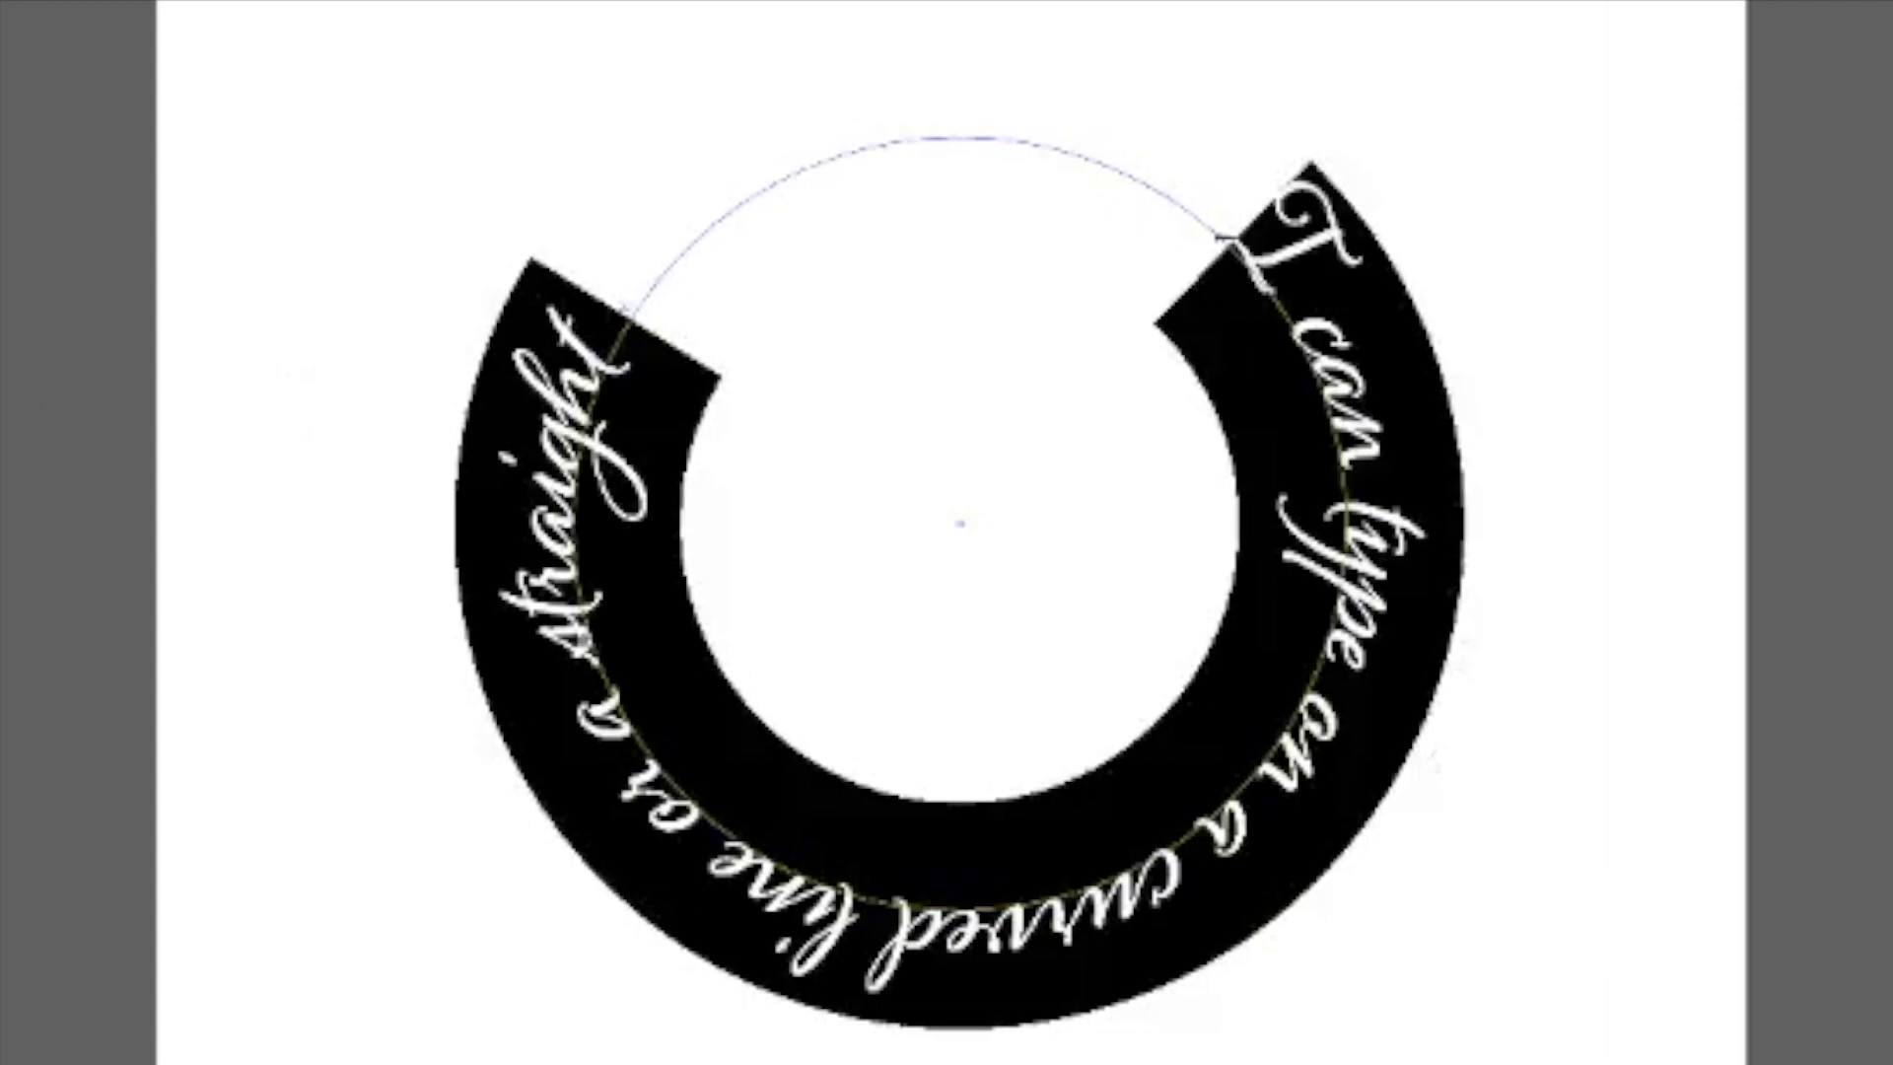
key("Escape")
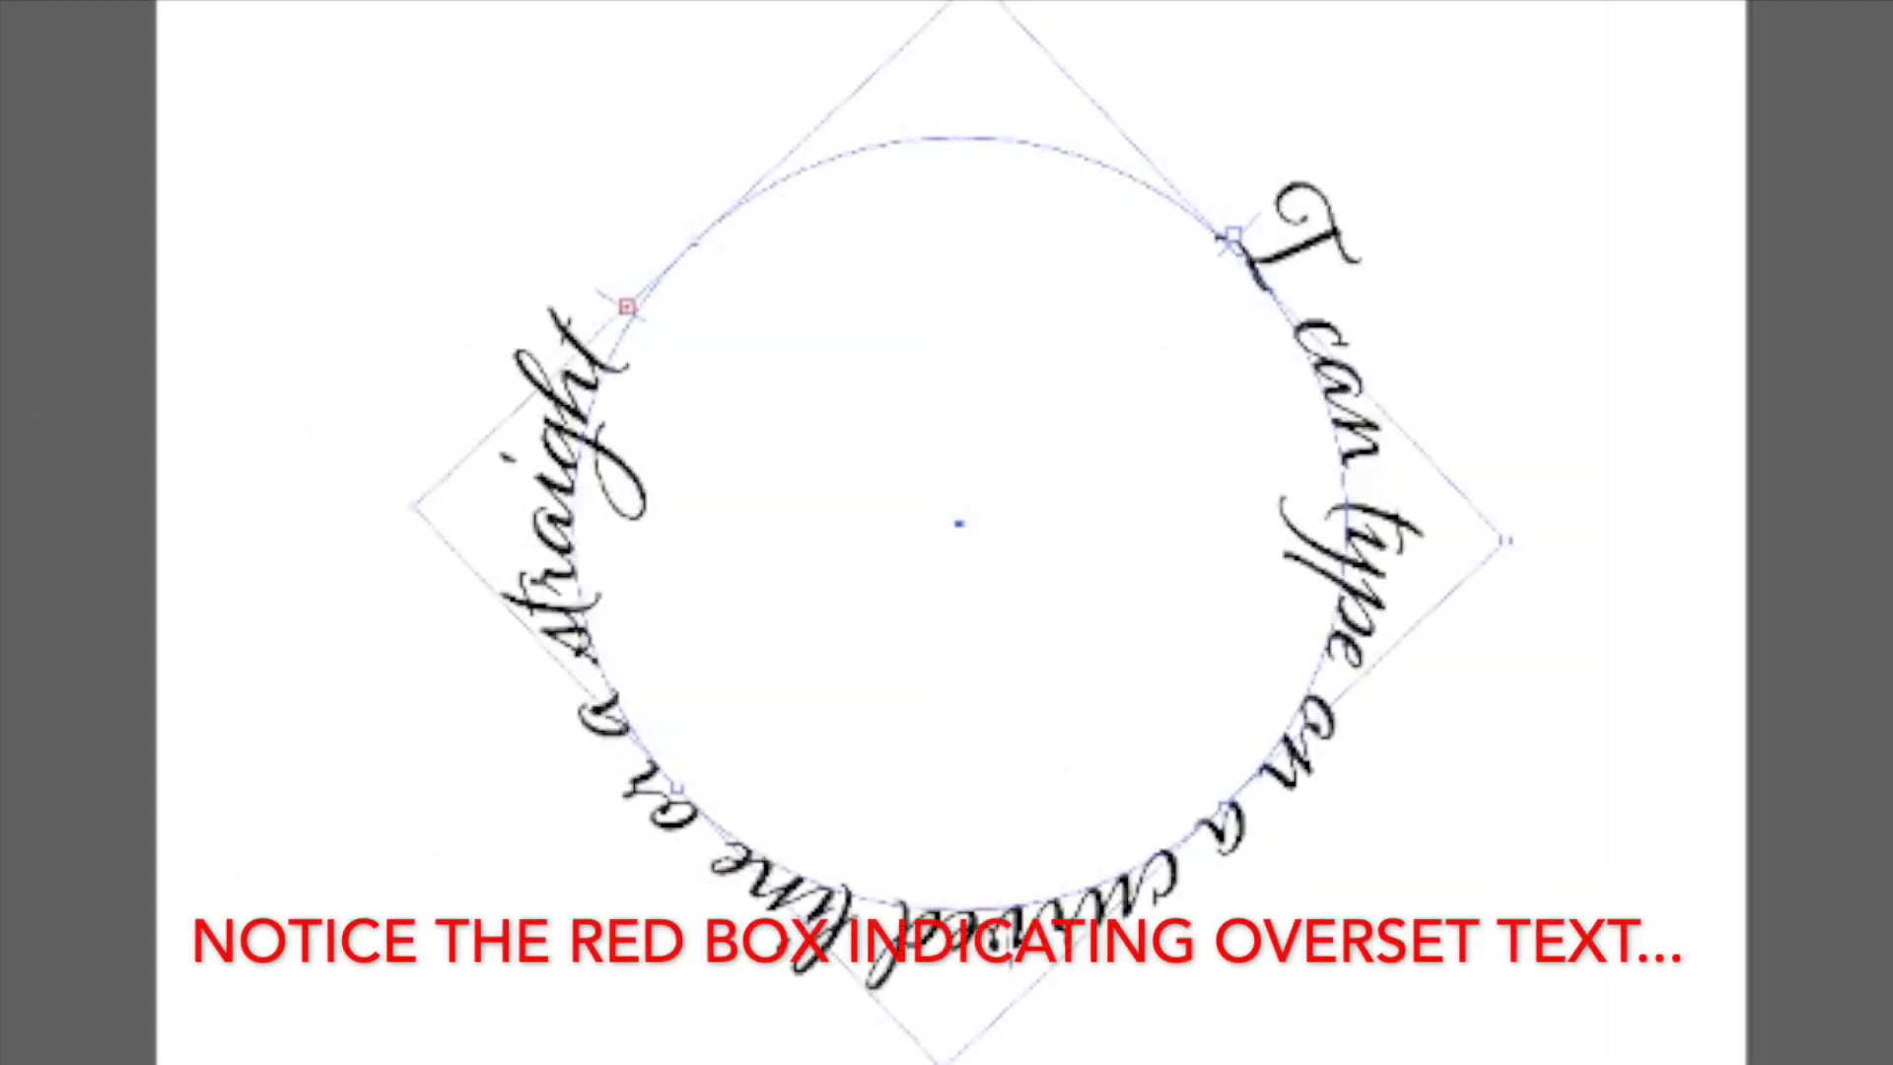
left_click(362, 537)
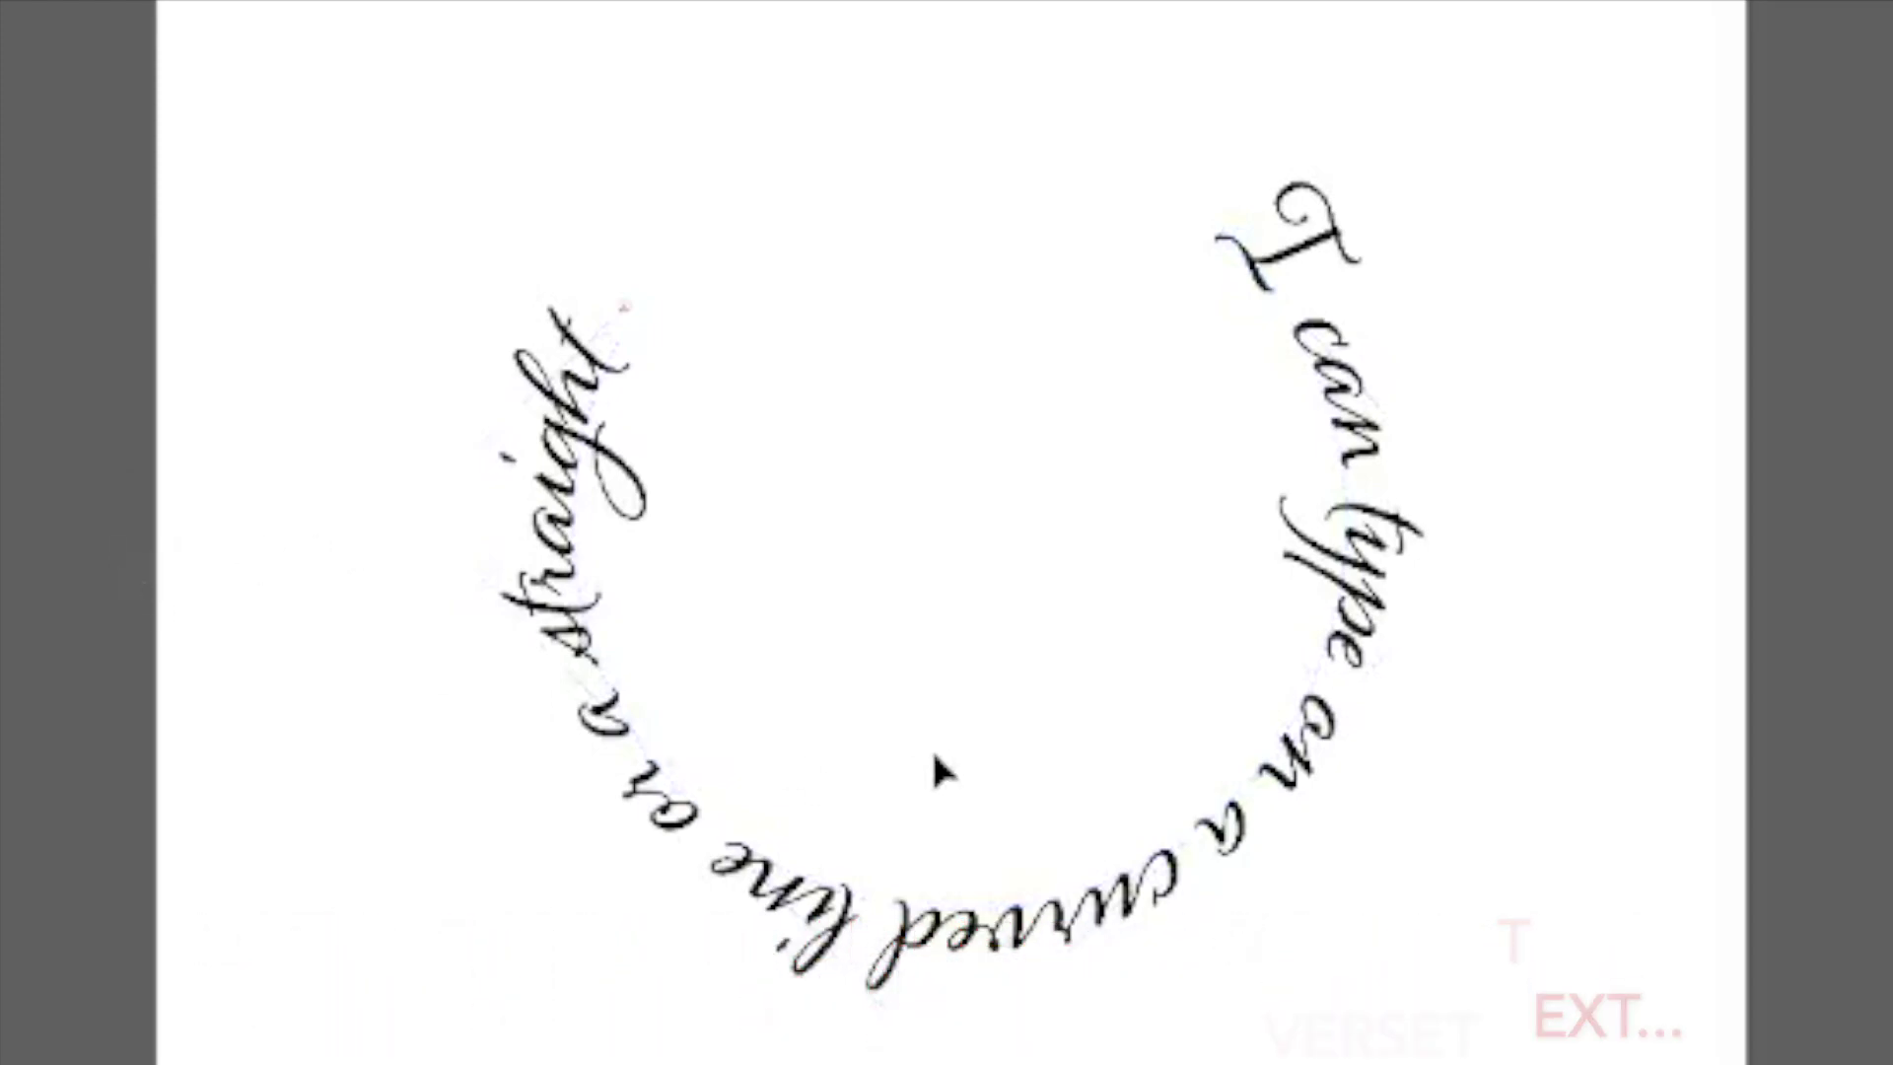
Reduce all the text on the circle to 44 pt and rotate the circle slightly clockwise, to an angle of about 34°.
left_click(763, 855)
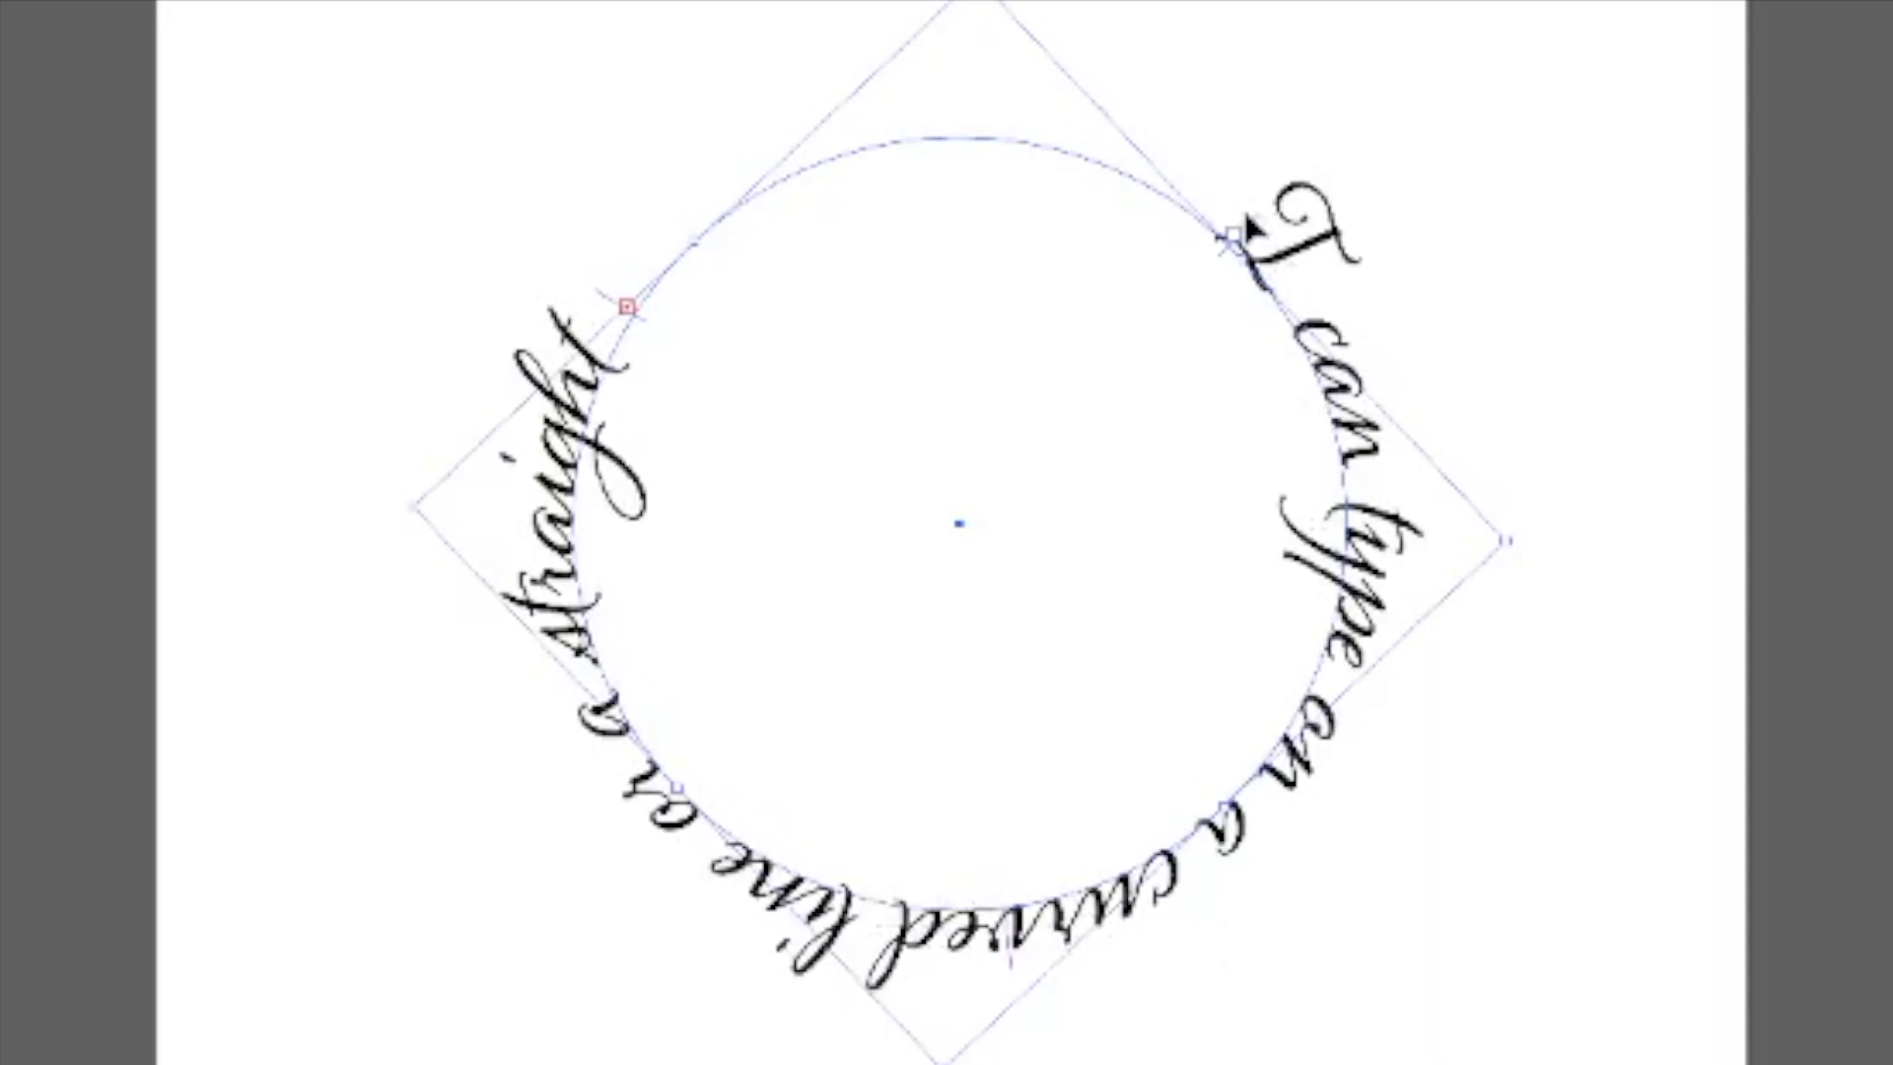
left_click_drag(1237, 209, 705, 399)
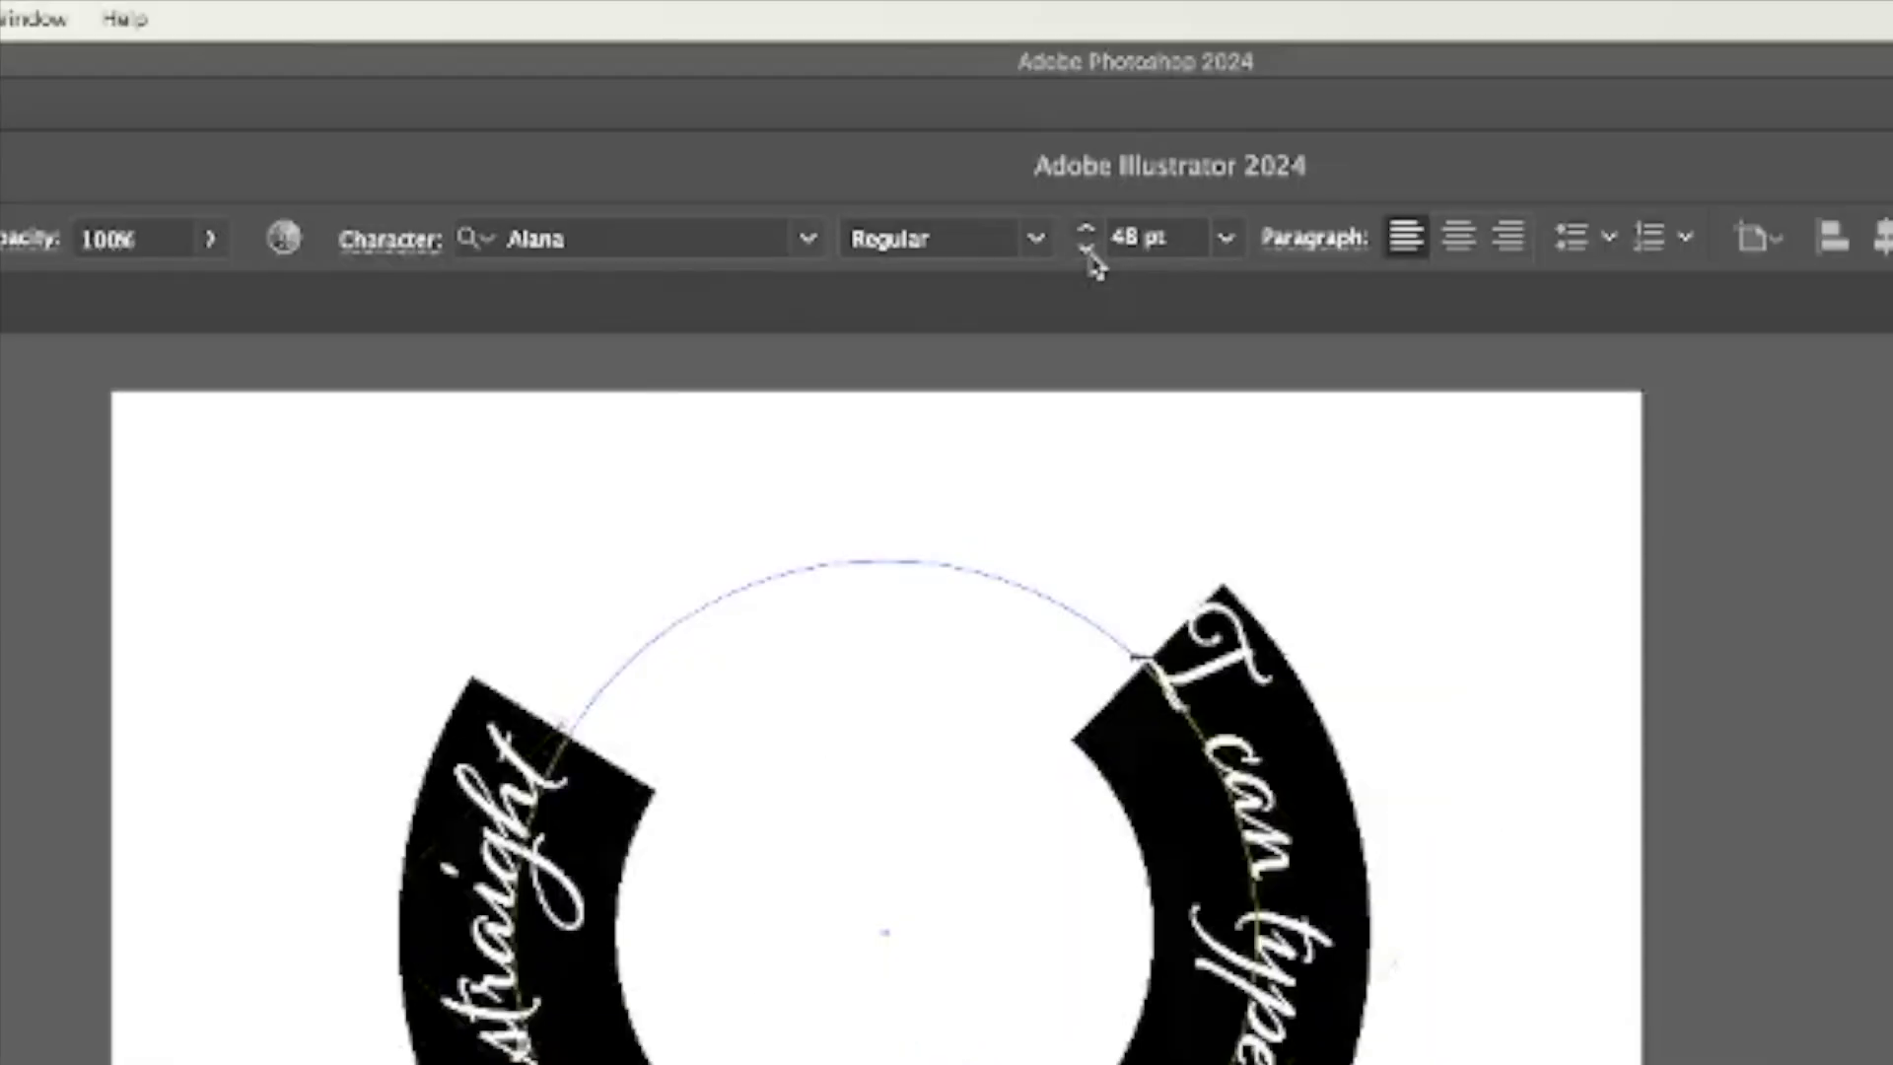
left_click(1088, 253)
left_click(1087, 252)
left_click(1087, 252)
left_click(1087, 252)
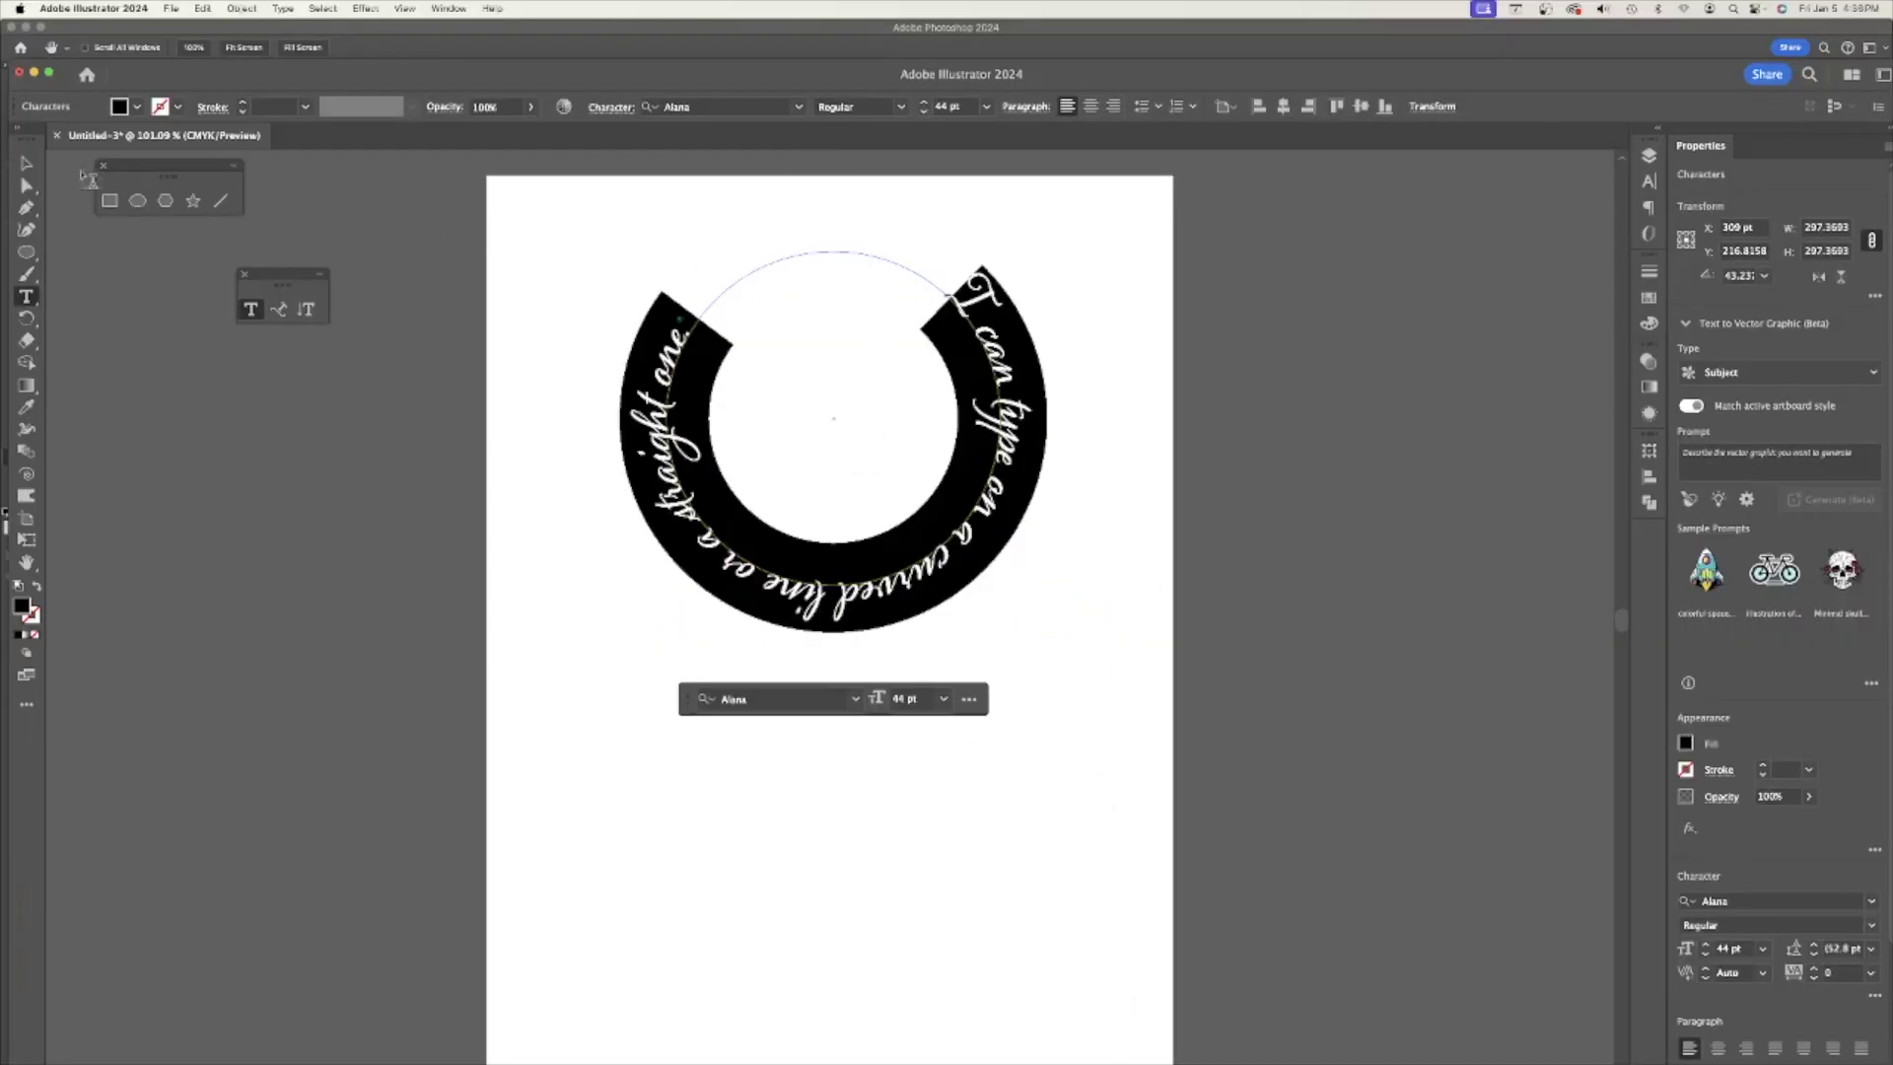
left_click(27, 164)
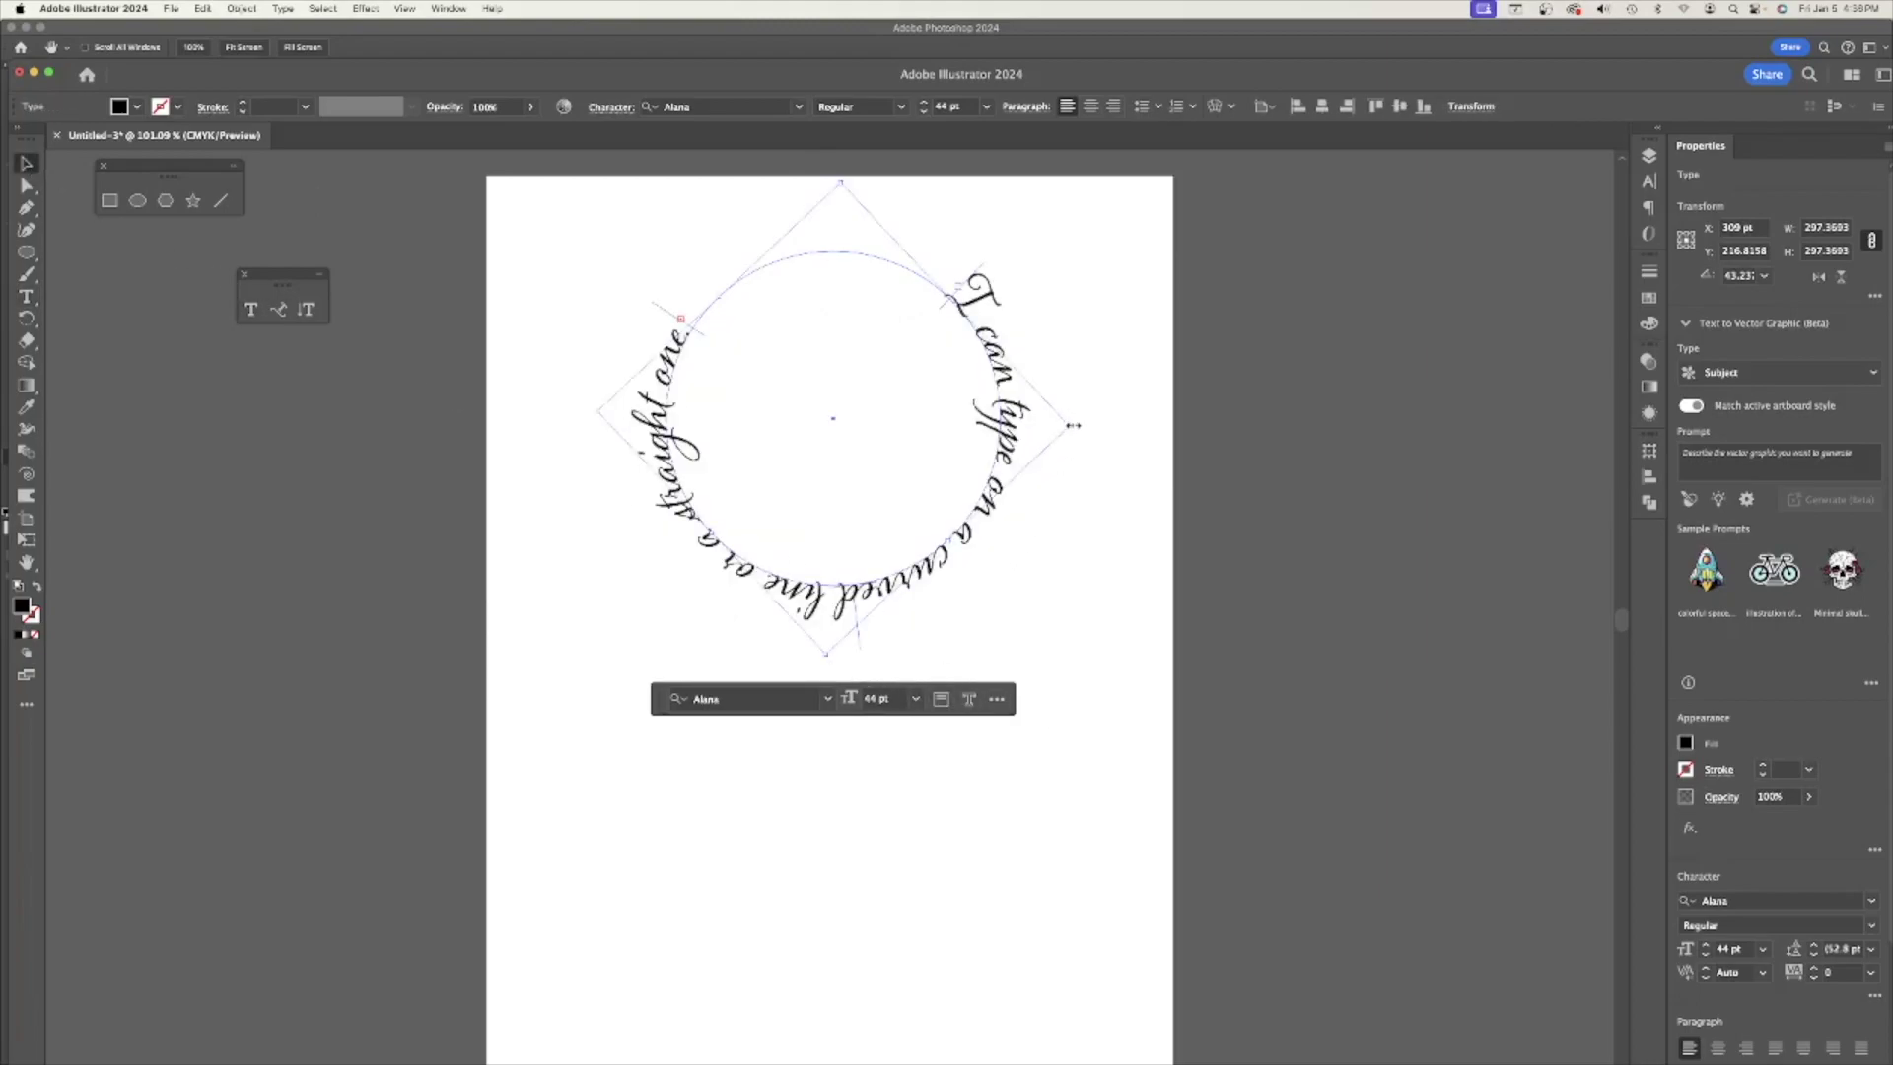
left_click_drag(1073, 421, 1069, 463)
Draw a closed wavy shape about 553 pt wide and 296 pt tall below the circular text with the Curvature tool.
left_click(28, 229)
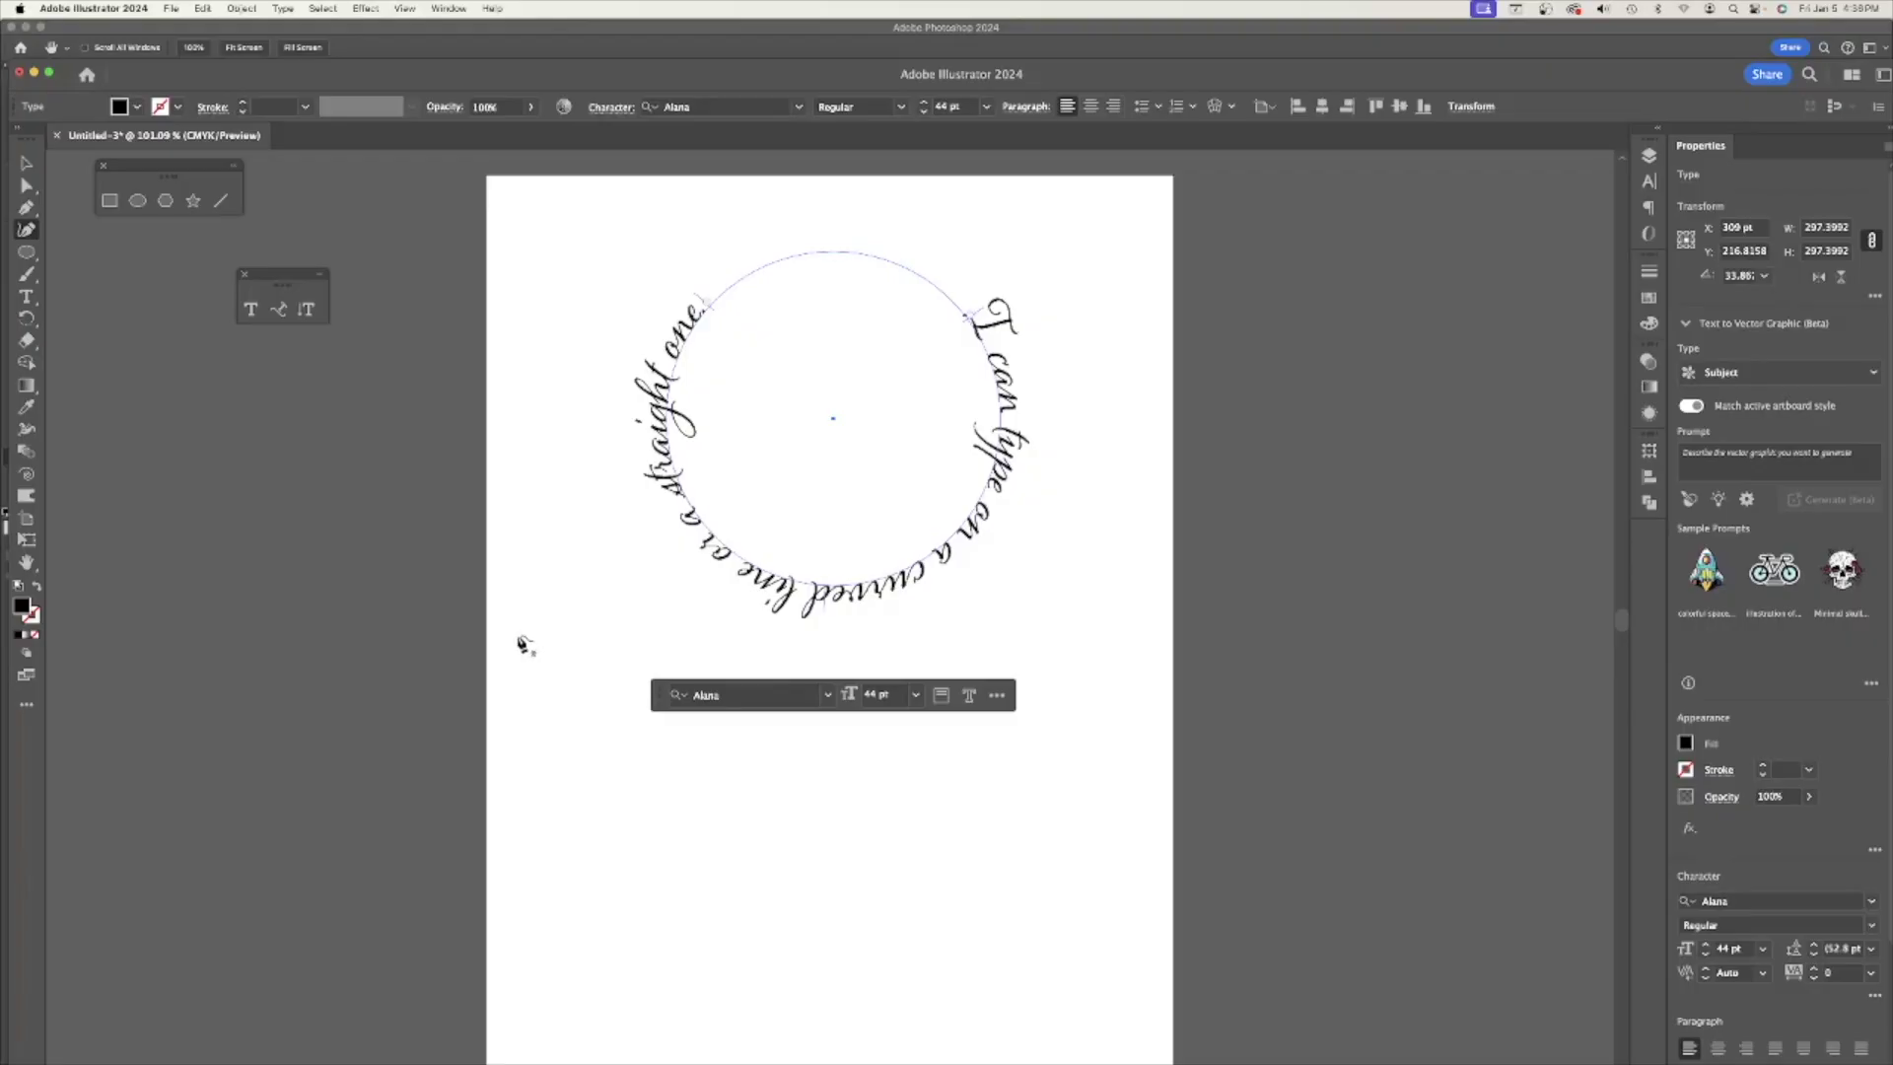
left_click(517, 634)
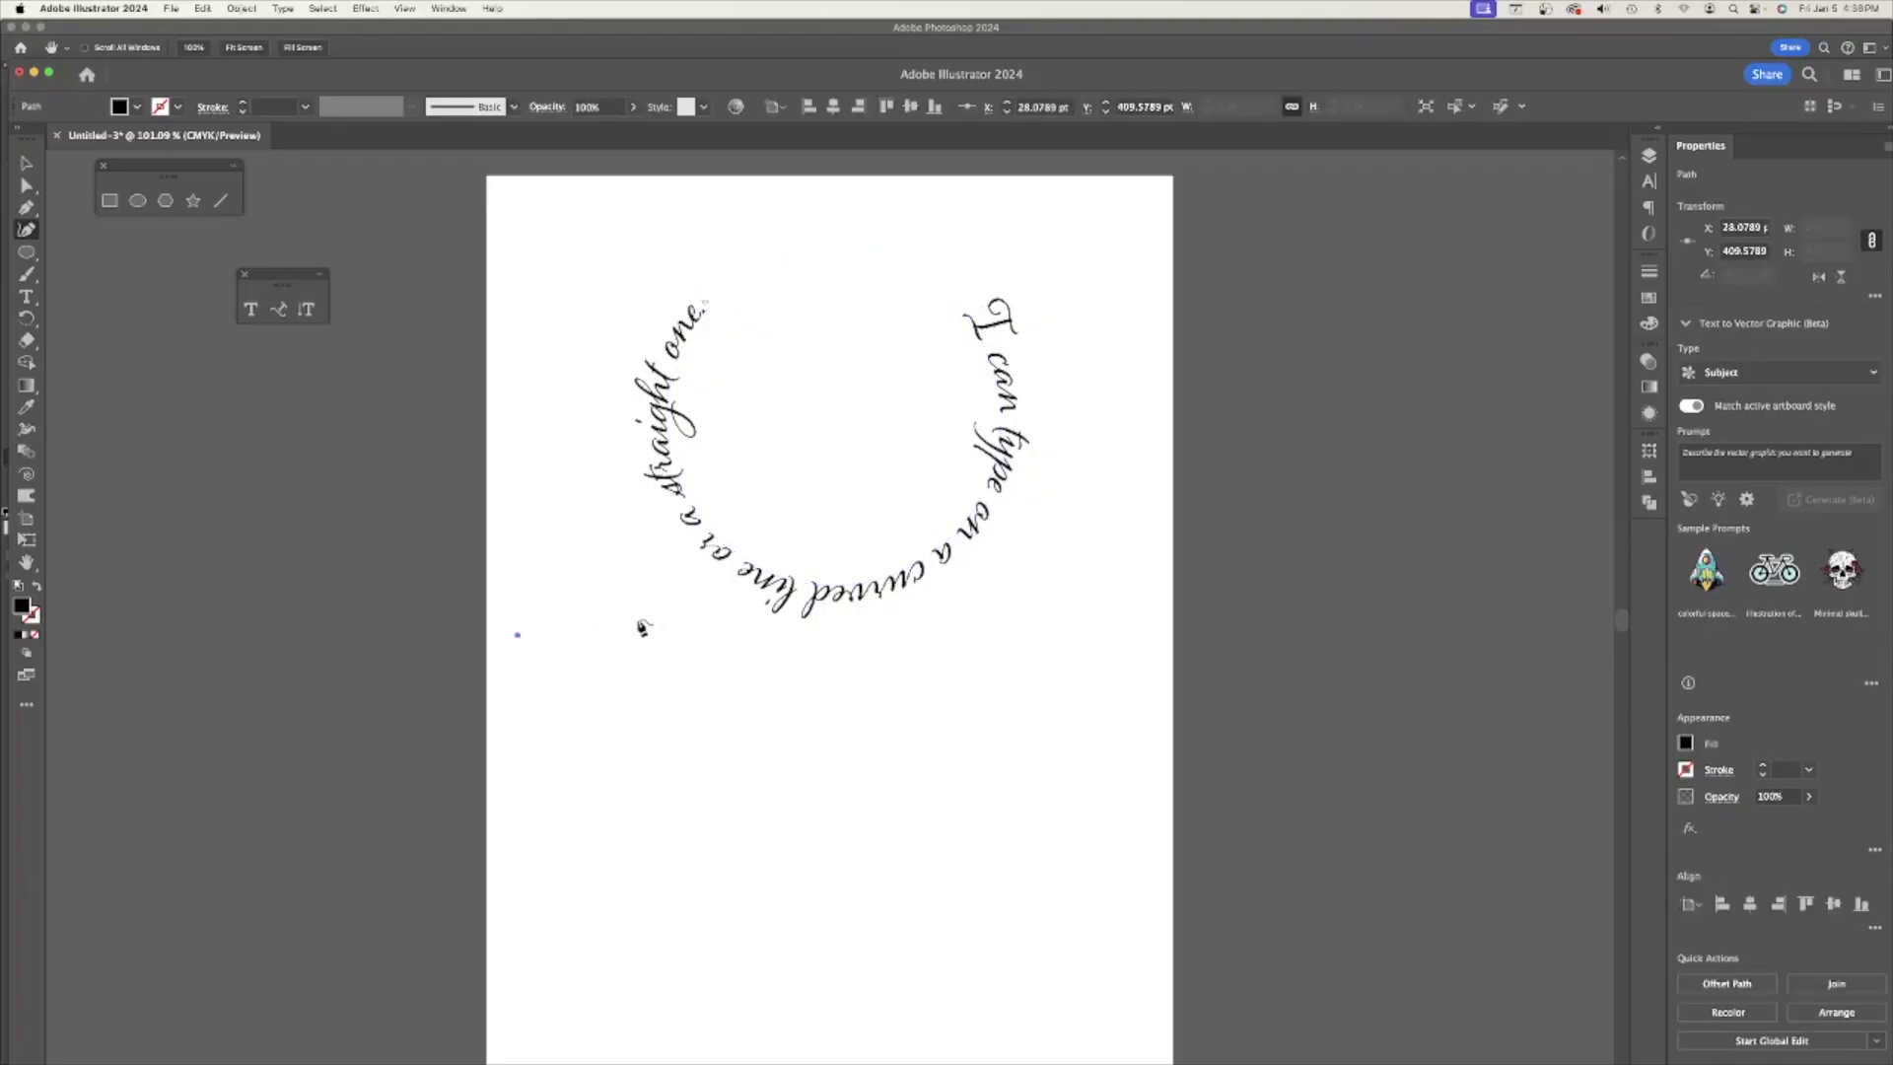
left_click(672, 636)
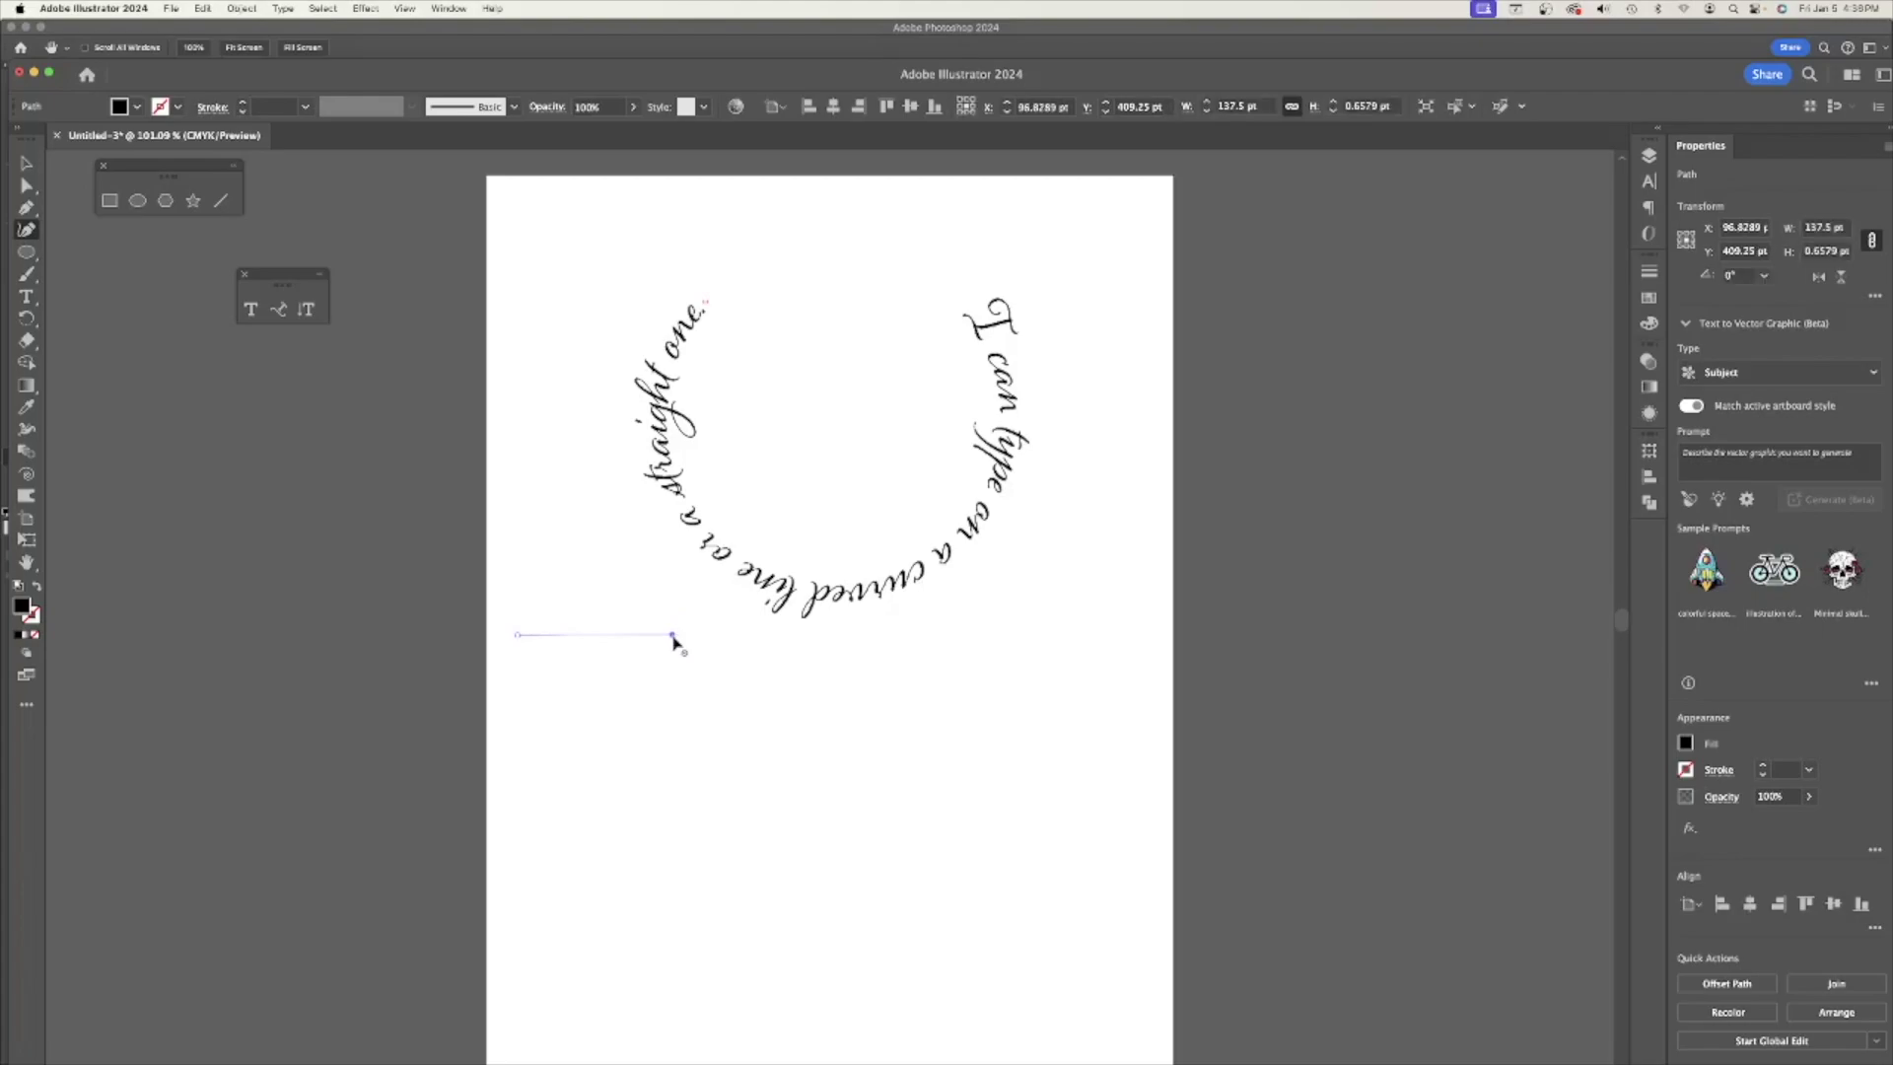
left_click(740, 683)
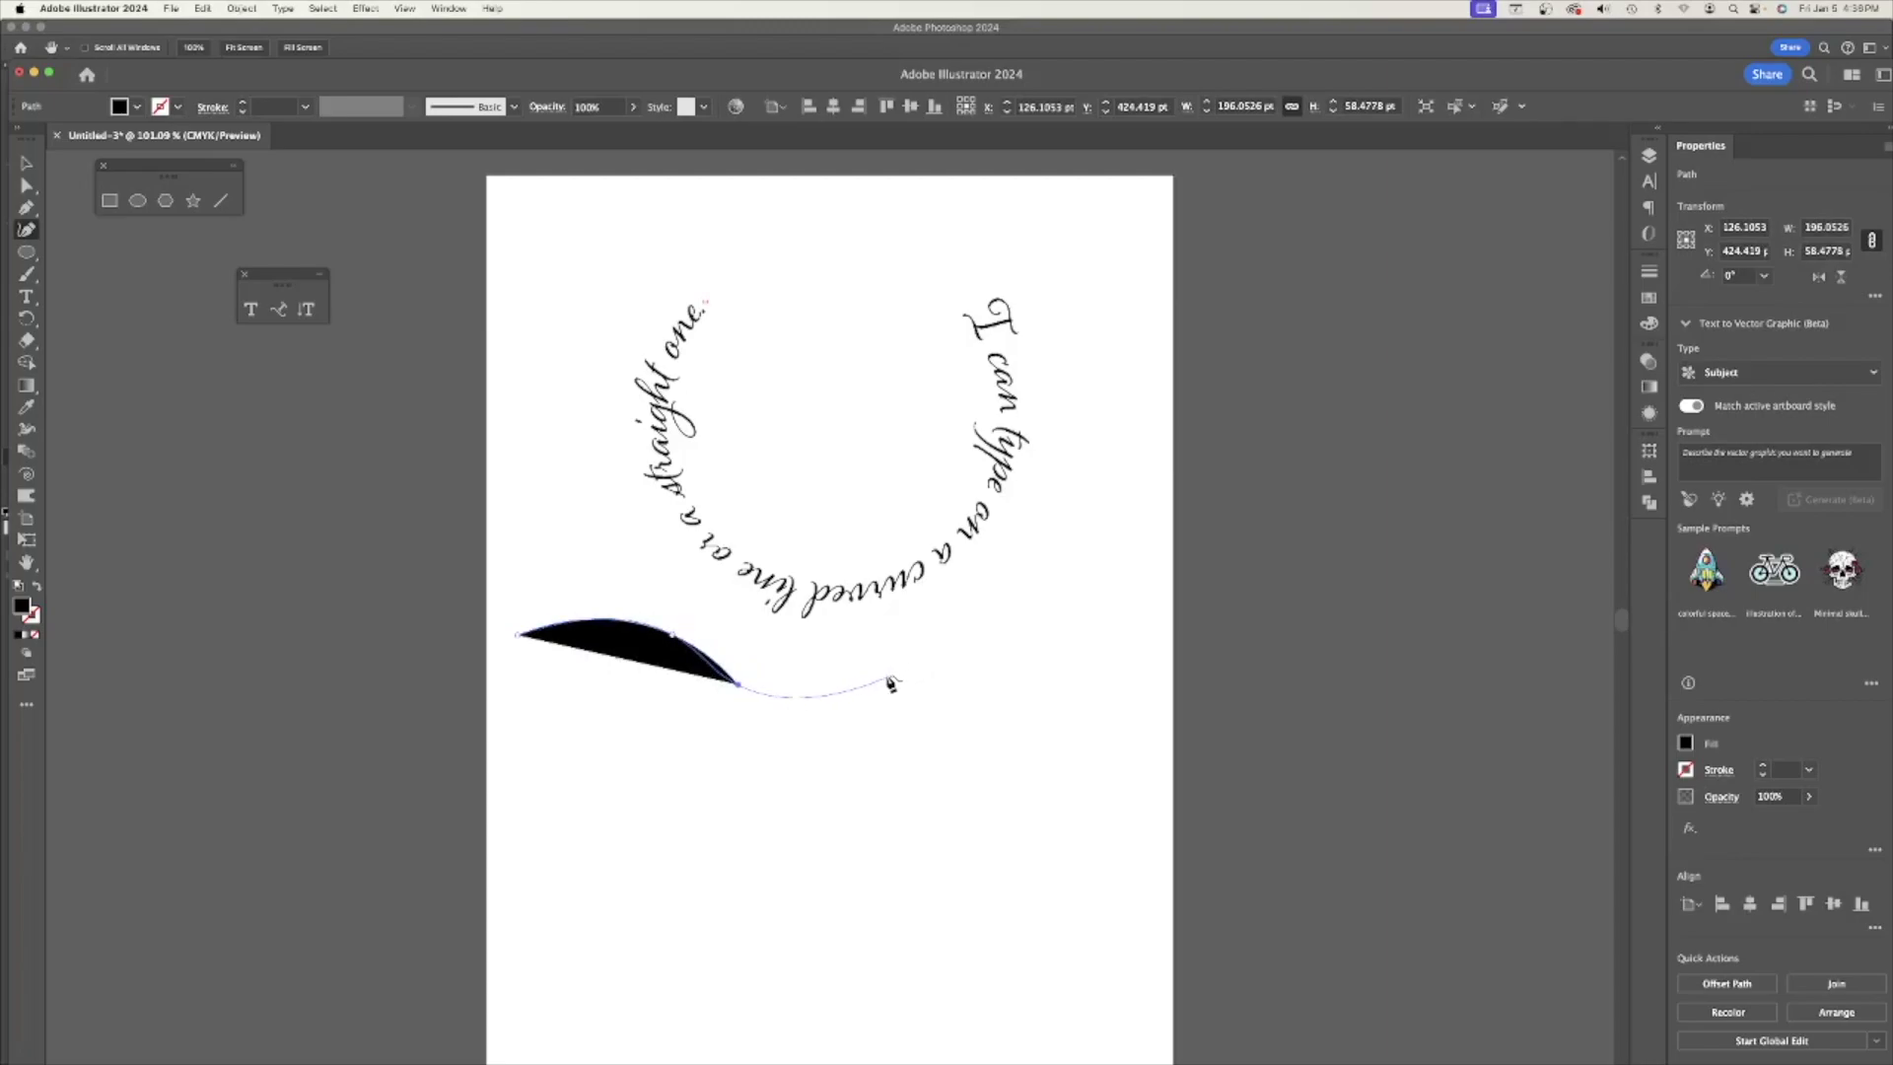
left_click(884, 680)
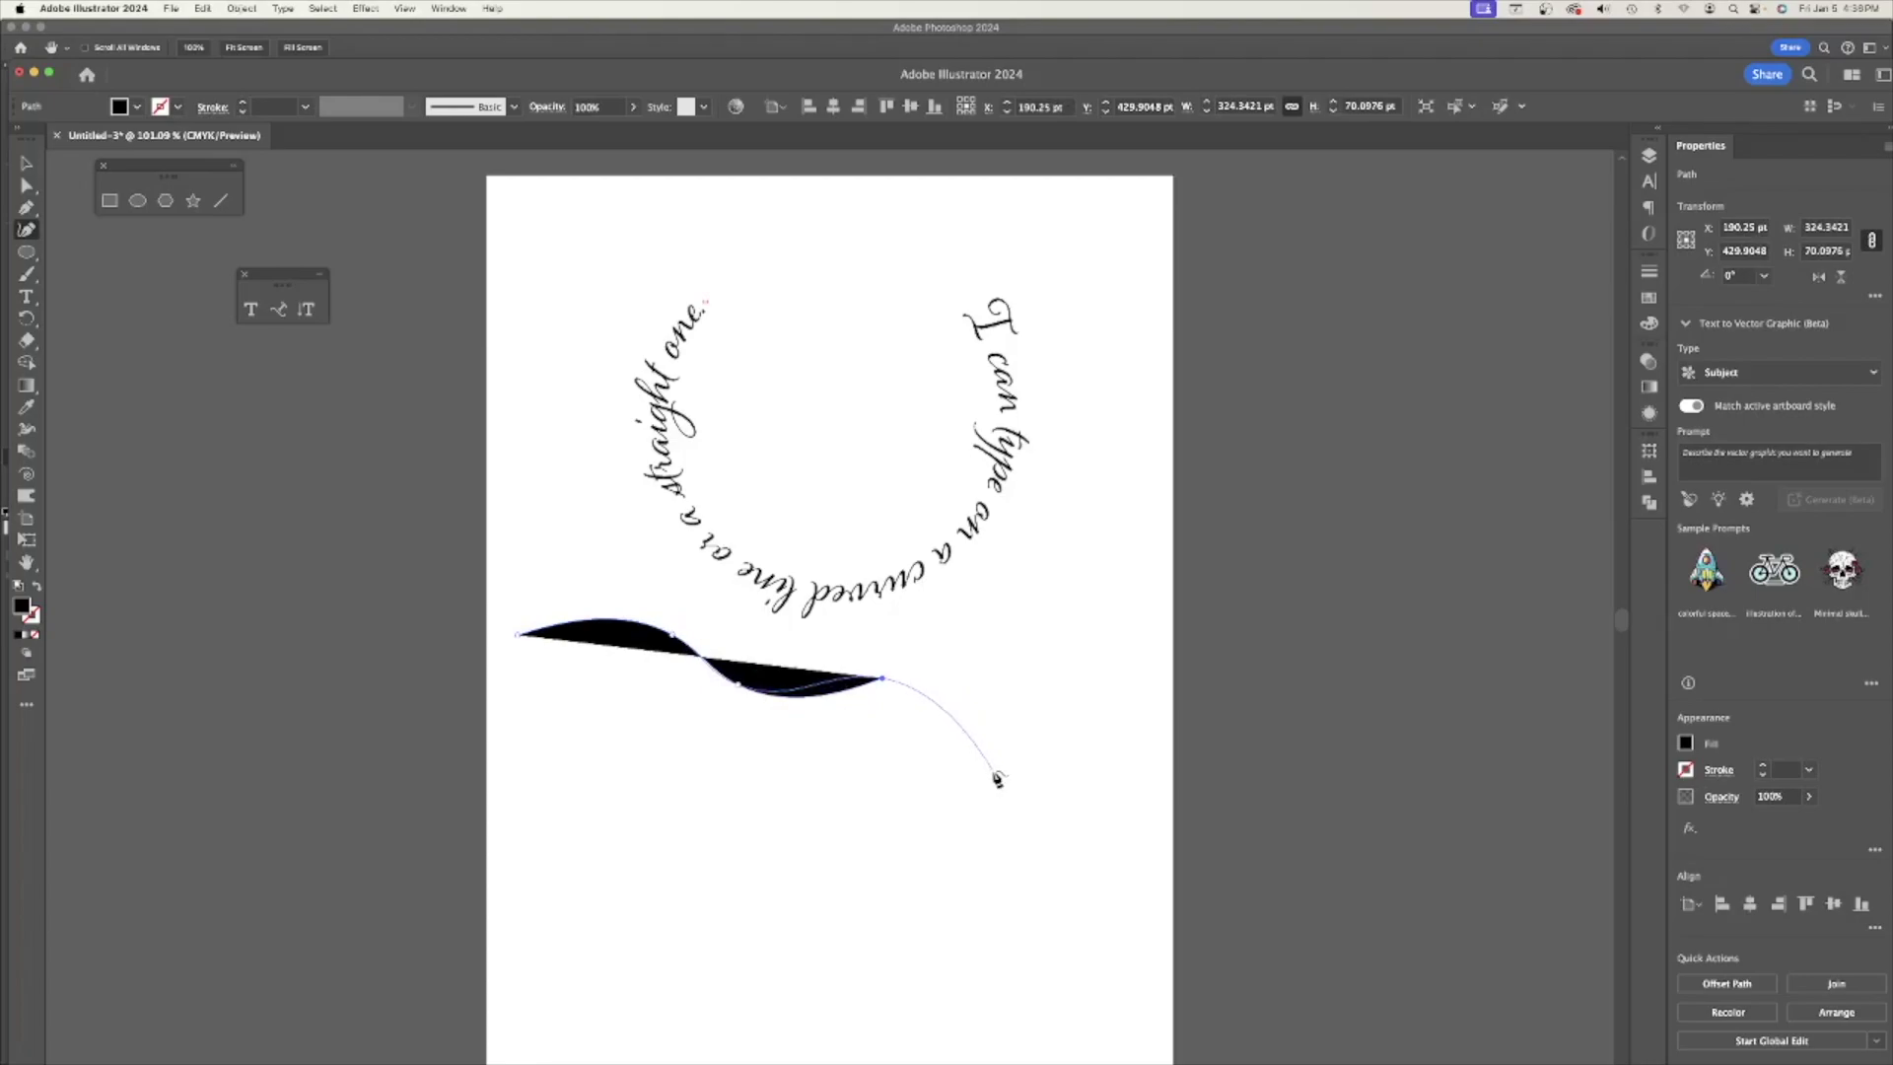
left_click(991, 771)
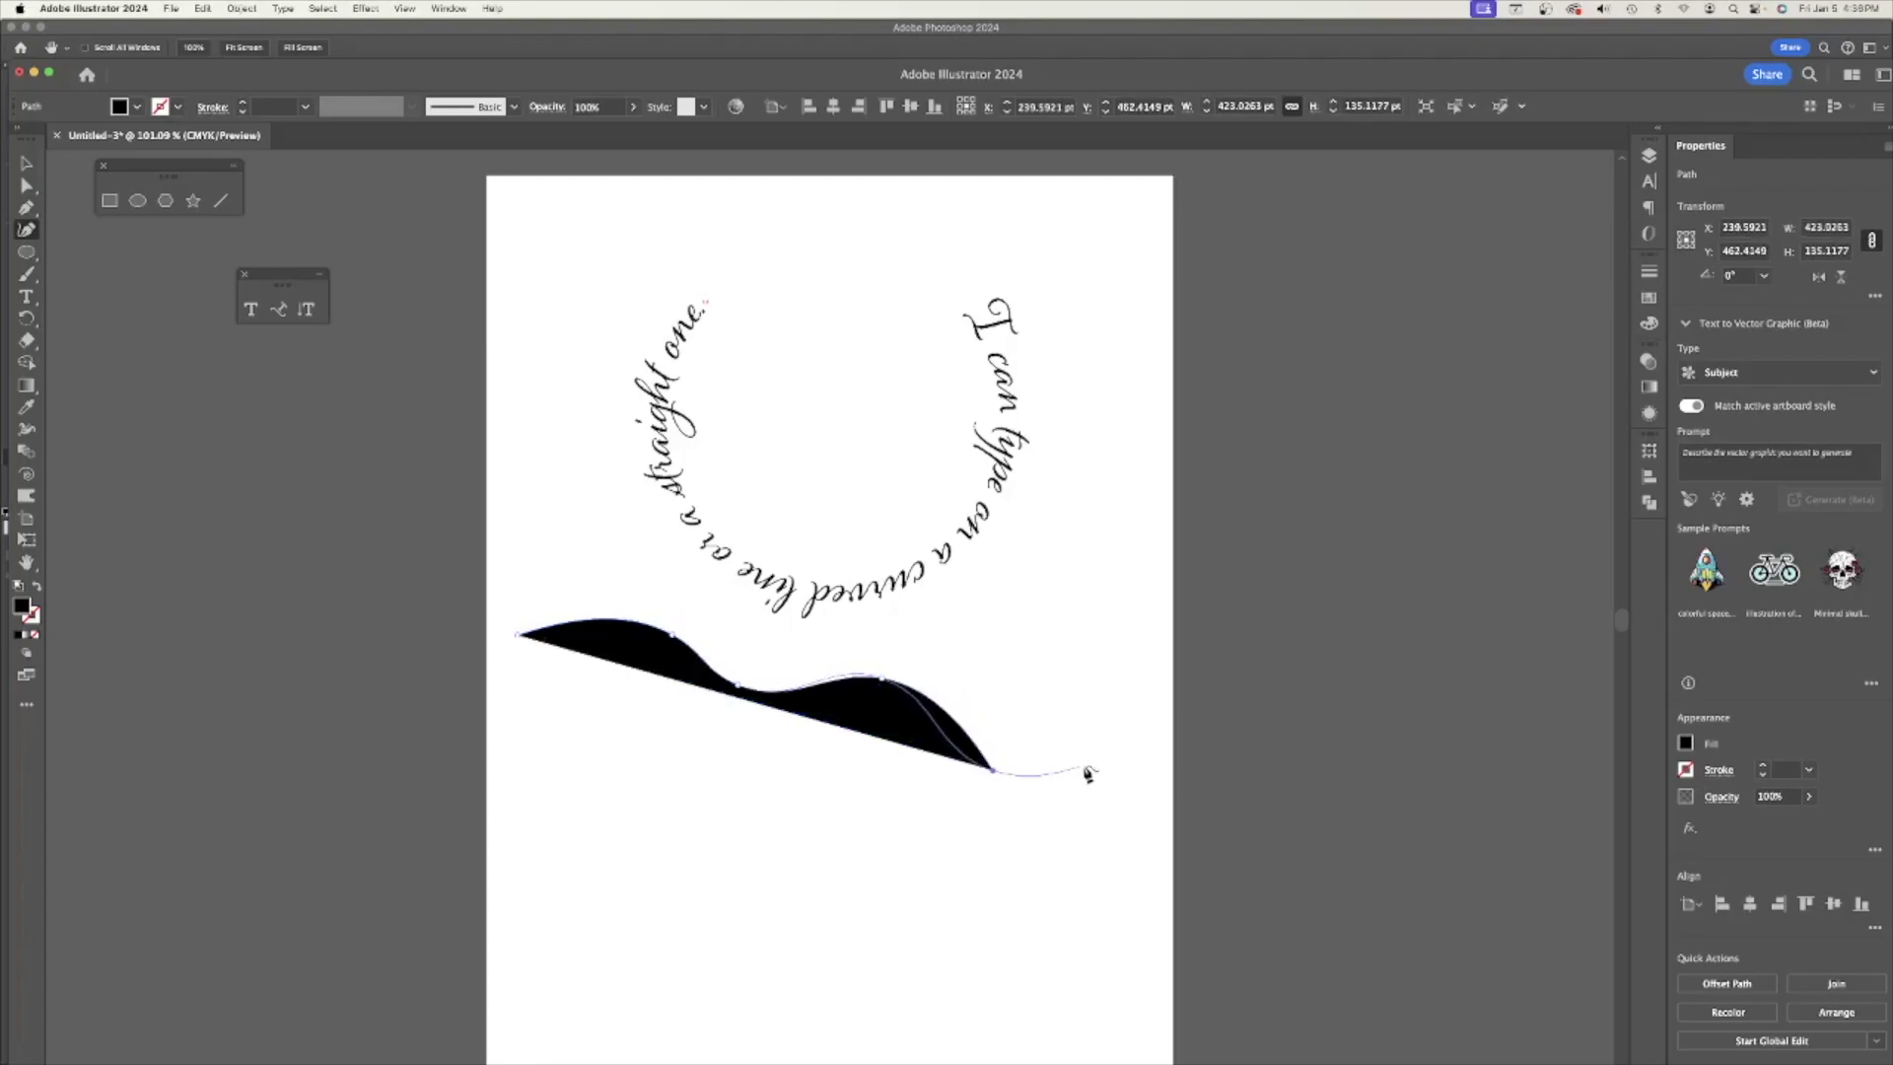
left_click(1087, 767)
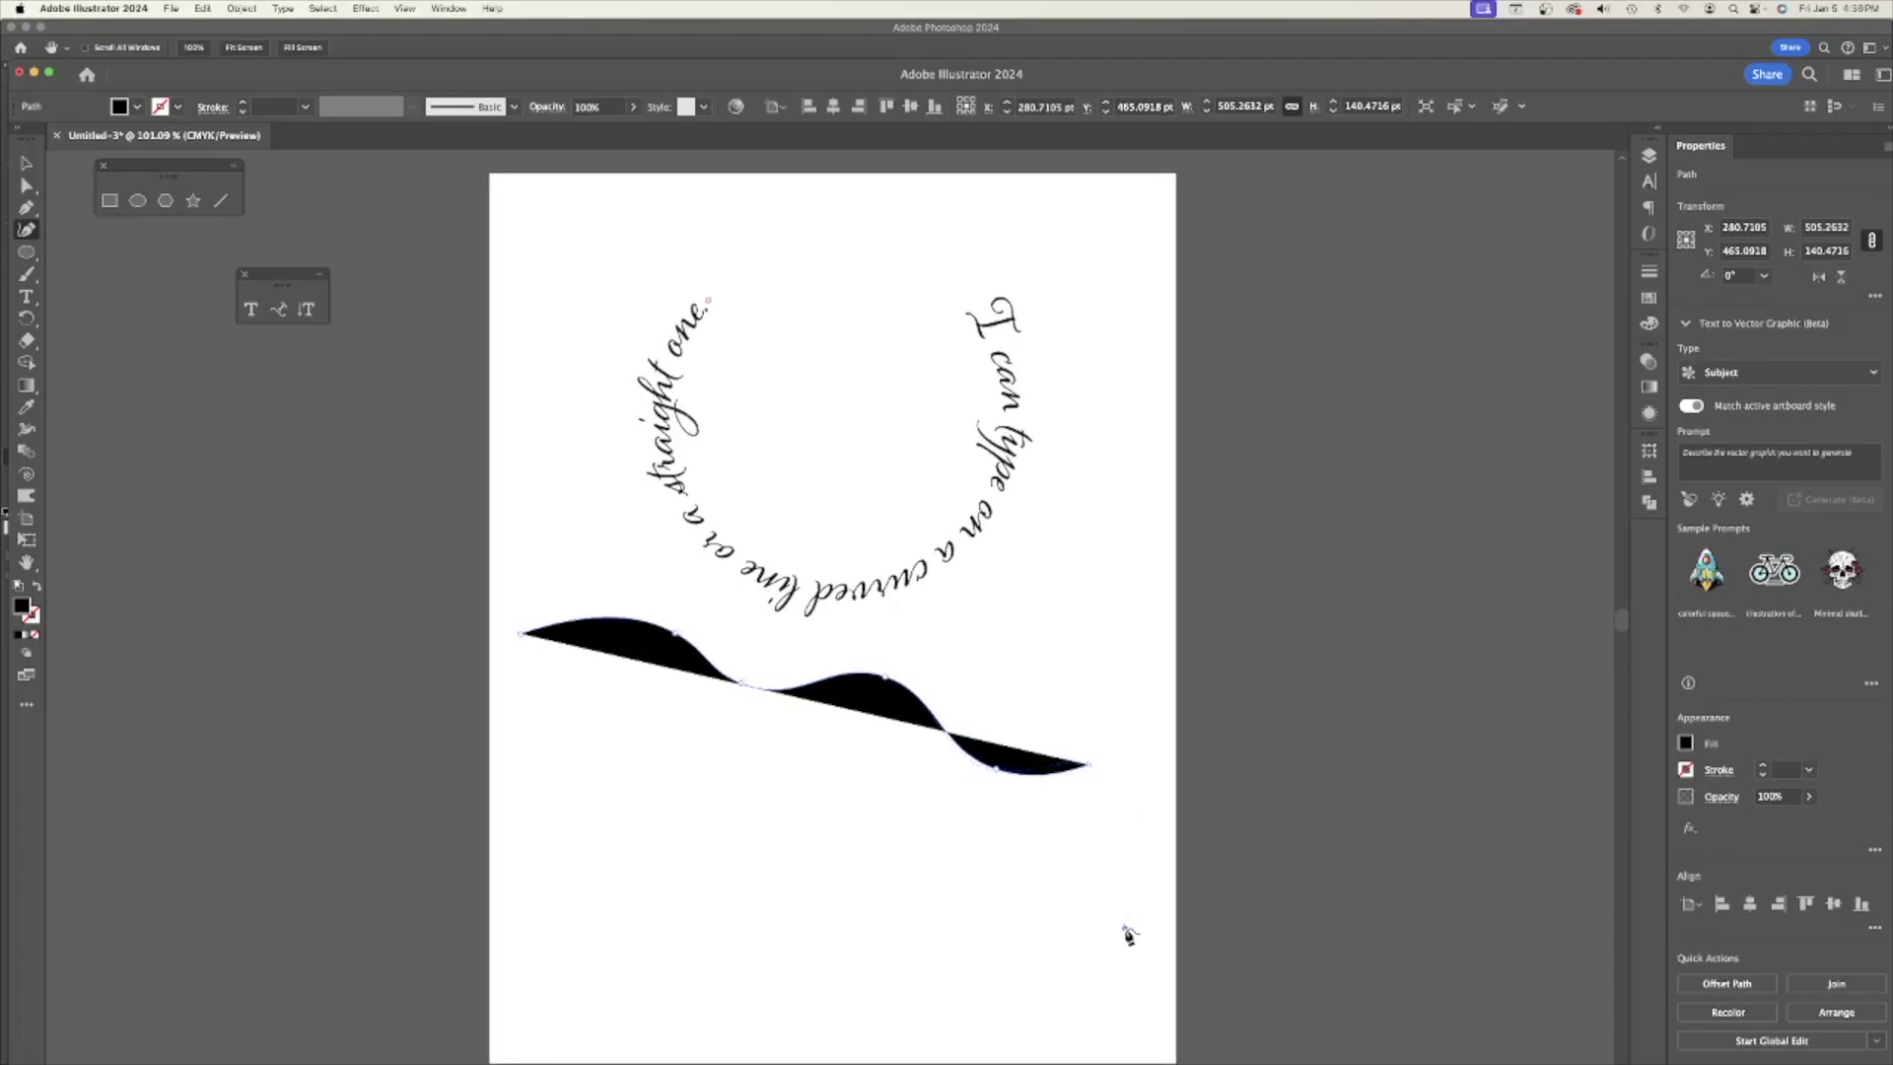
left_click(1126, 929)
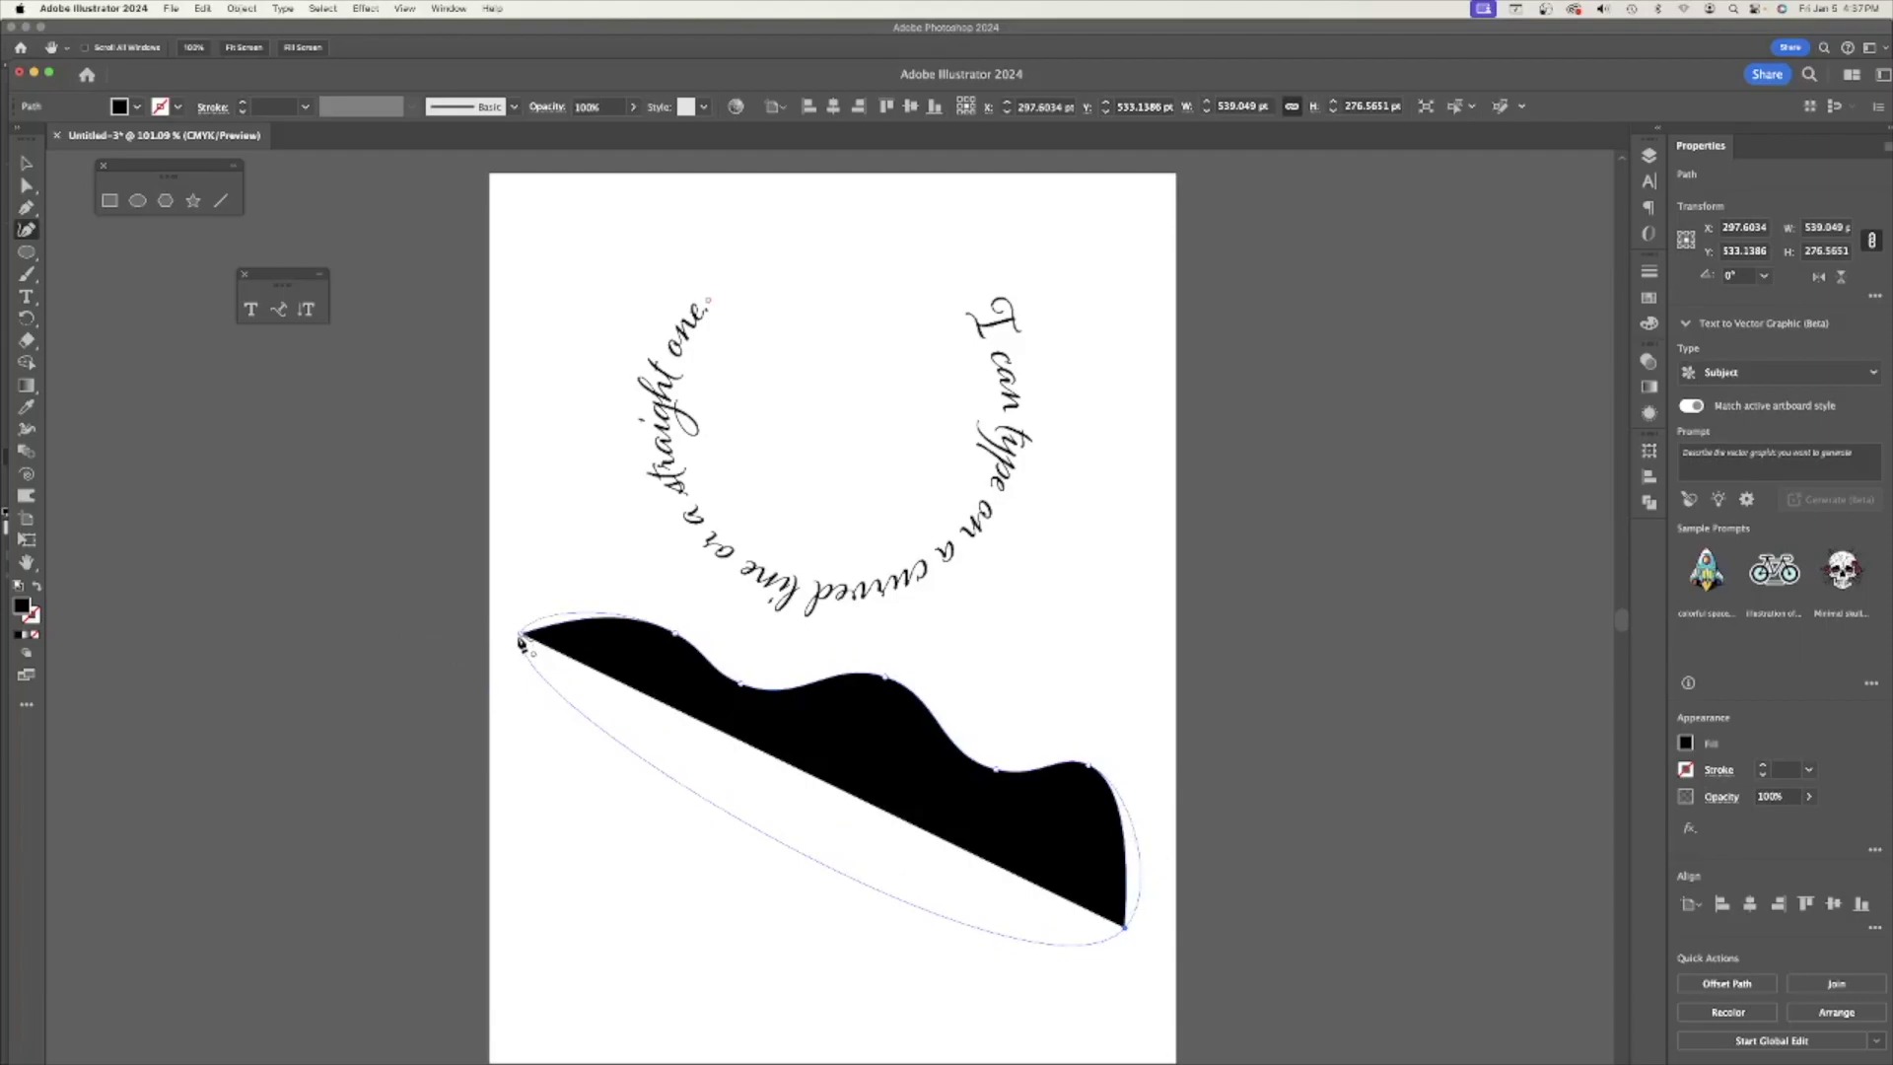
left_click(522, 638)
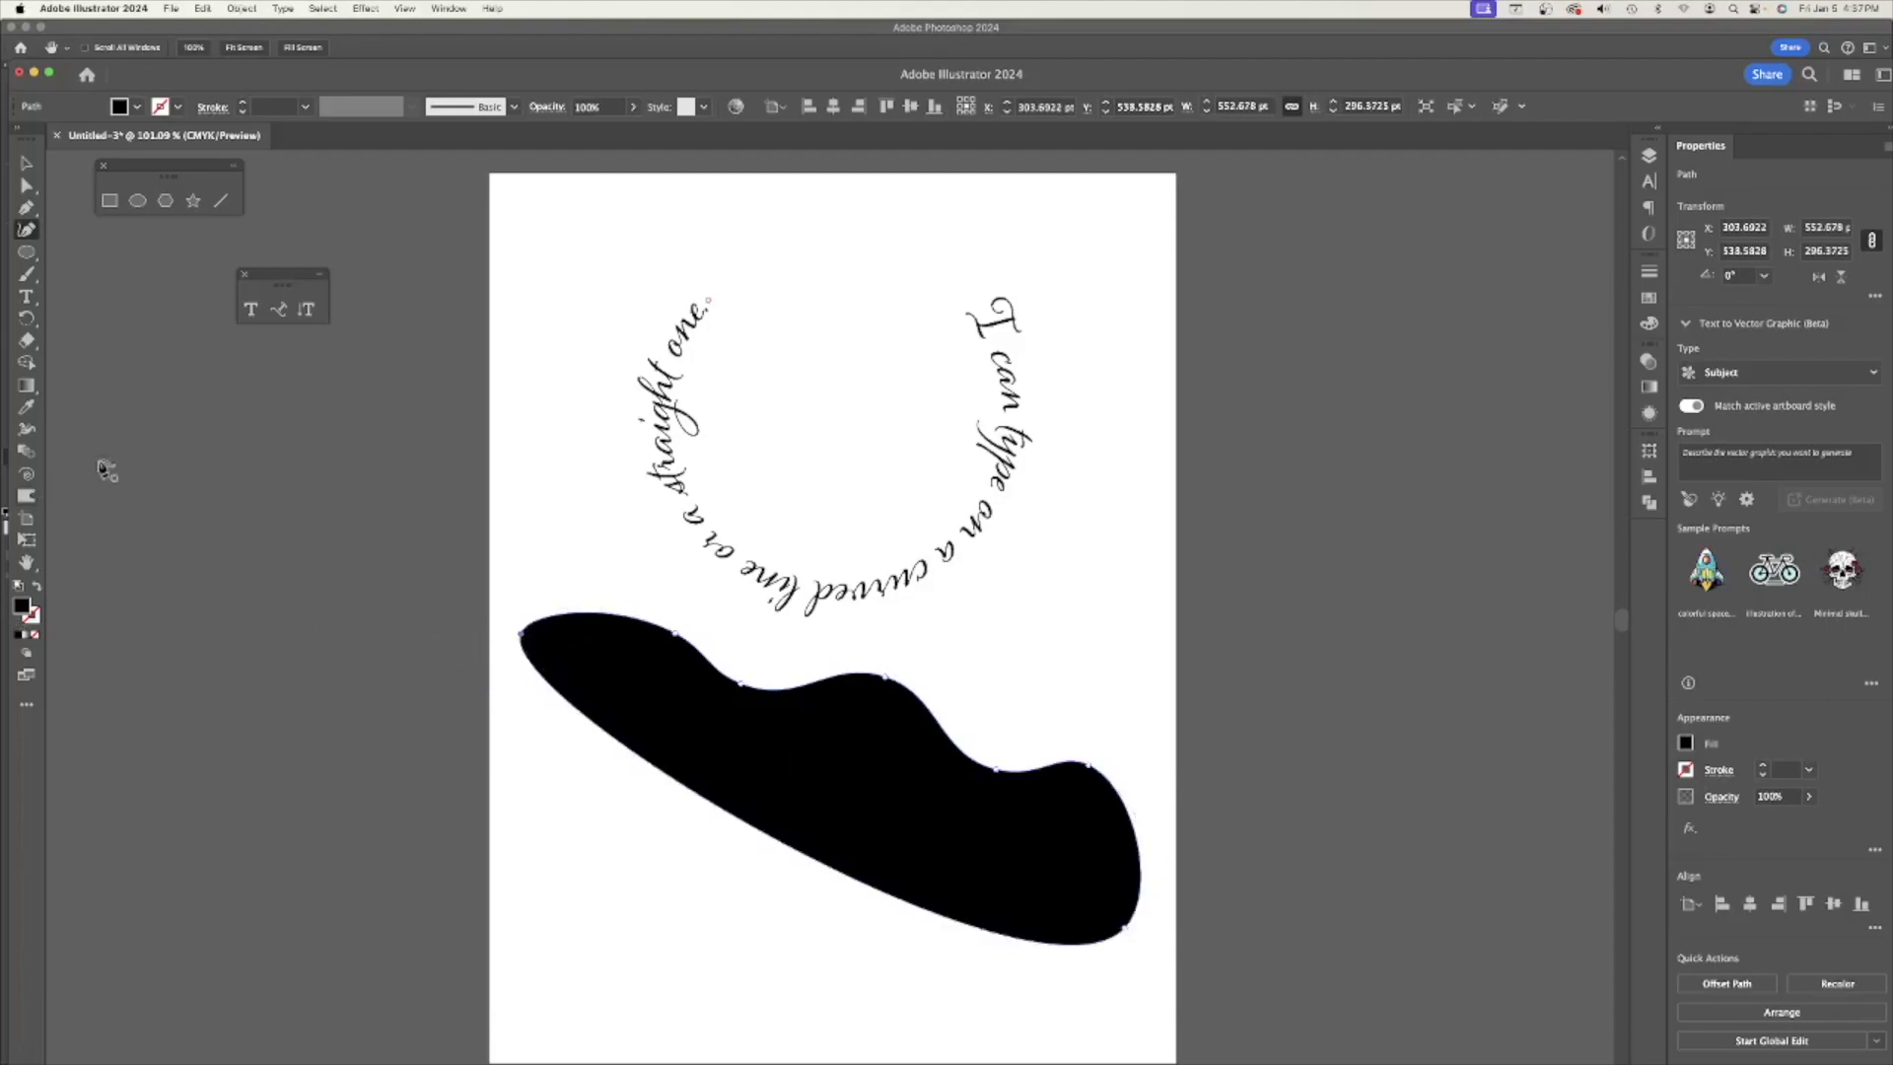
Start path text on the wavy shape's outline with the Type on a Path tool and clear the placeholder text.
left_click(279, 309)
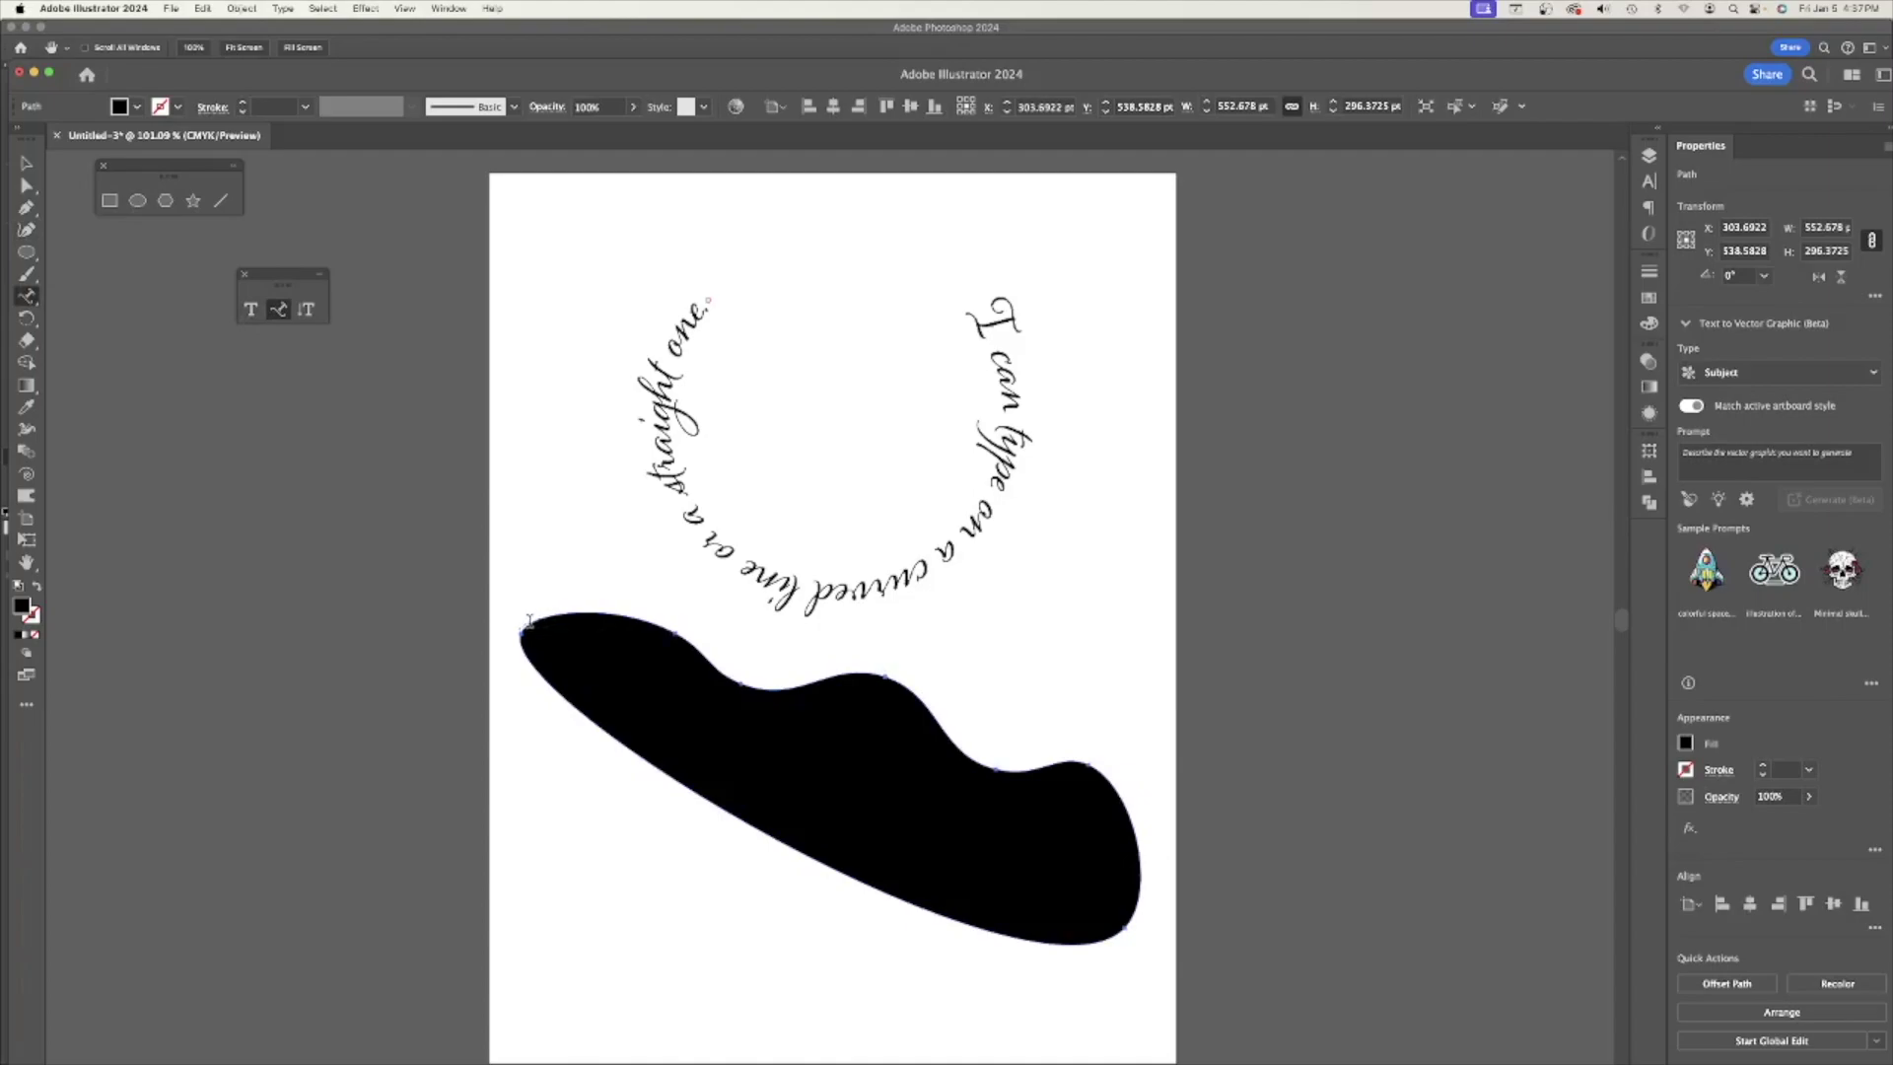
left_click(529, 621)
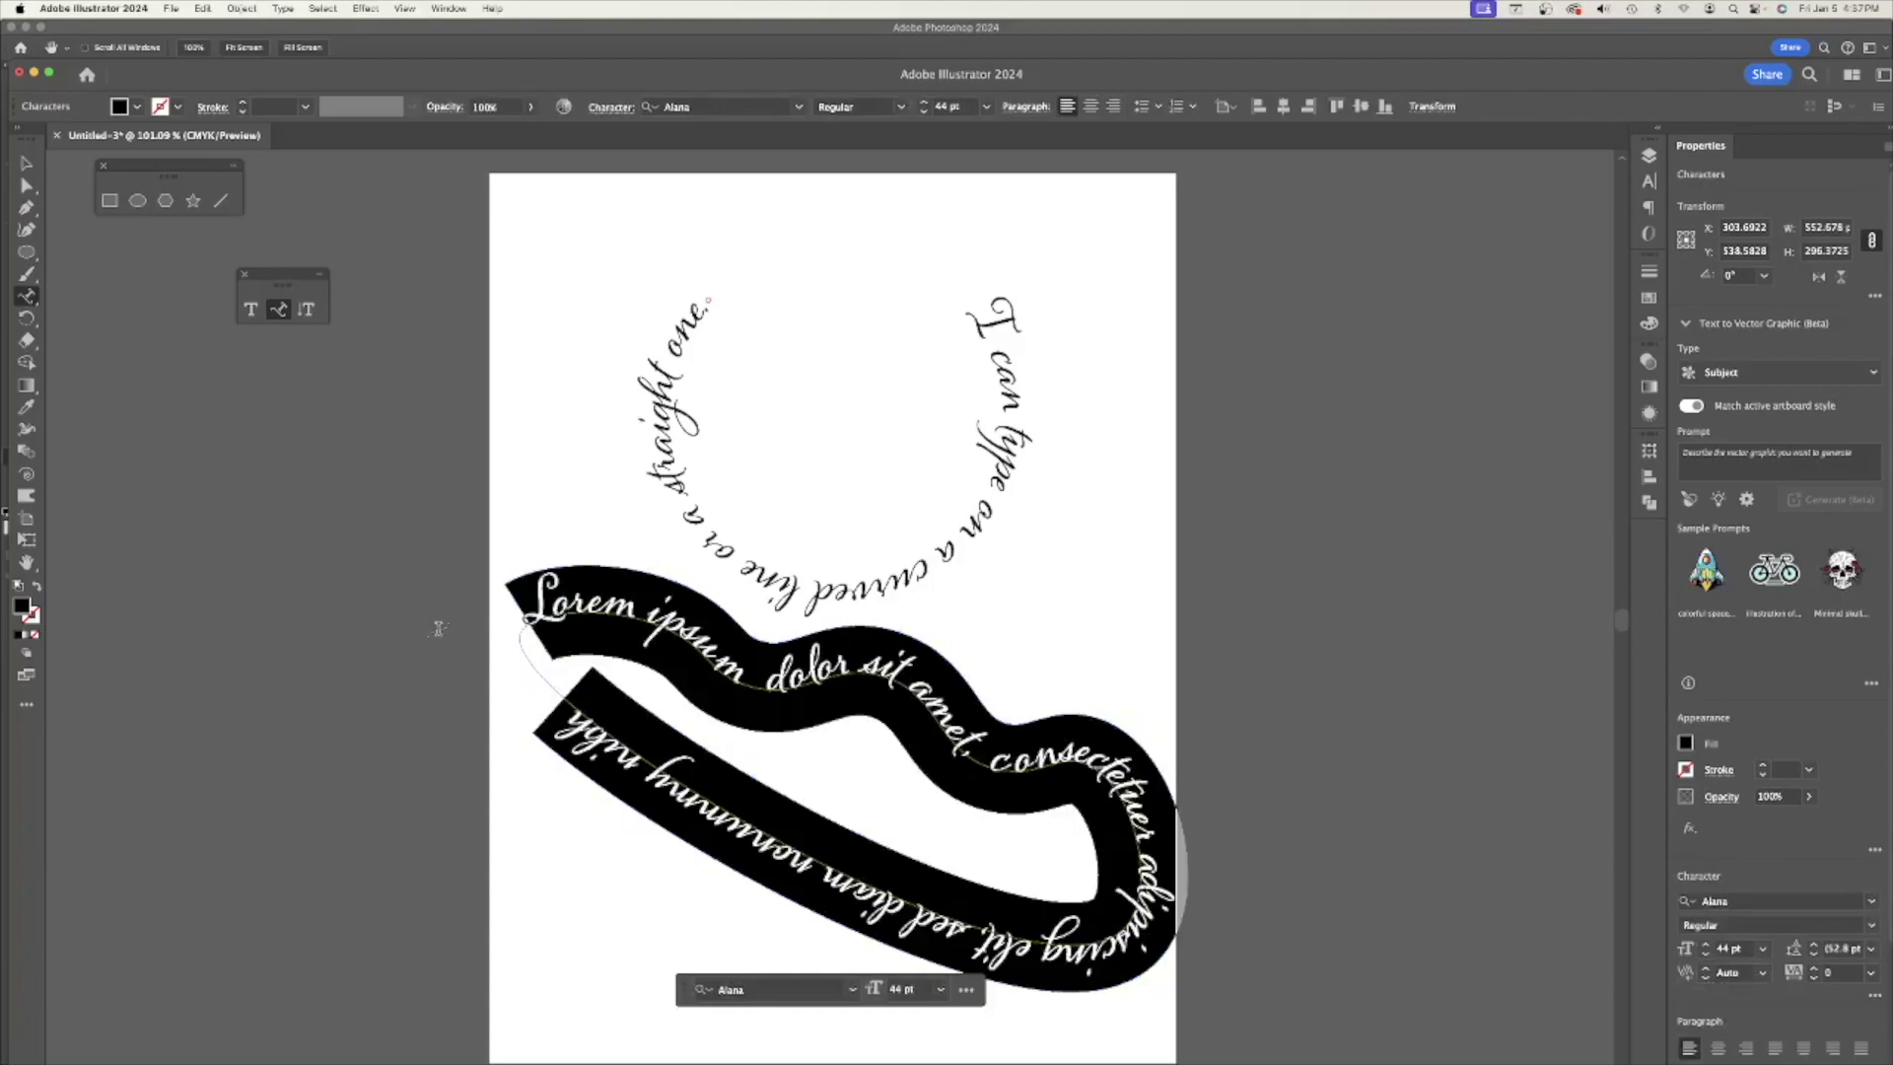
type("I")
key("BackSpace")
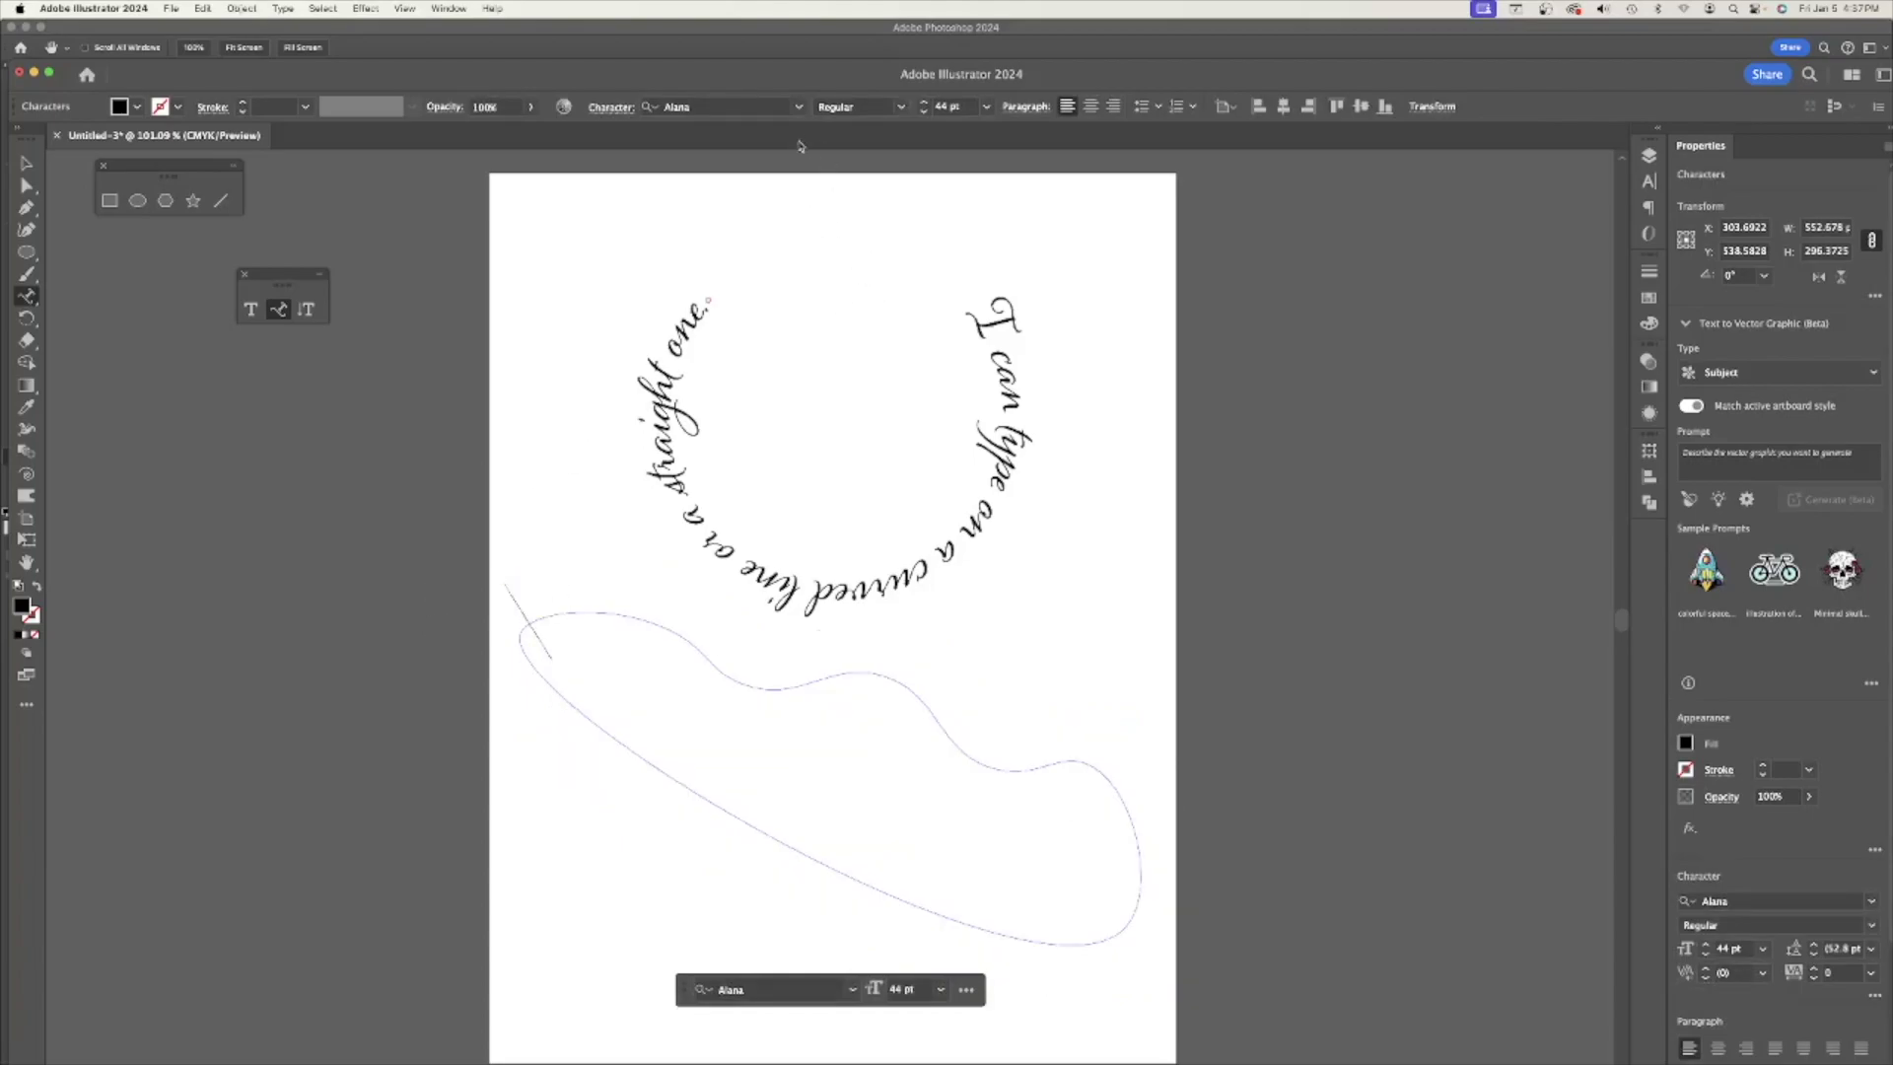
Set the typeface for the wavy path's text to BaroqueTextJF.
left_click(798, 106)
scroll(750, 394, "down", 5)
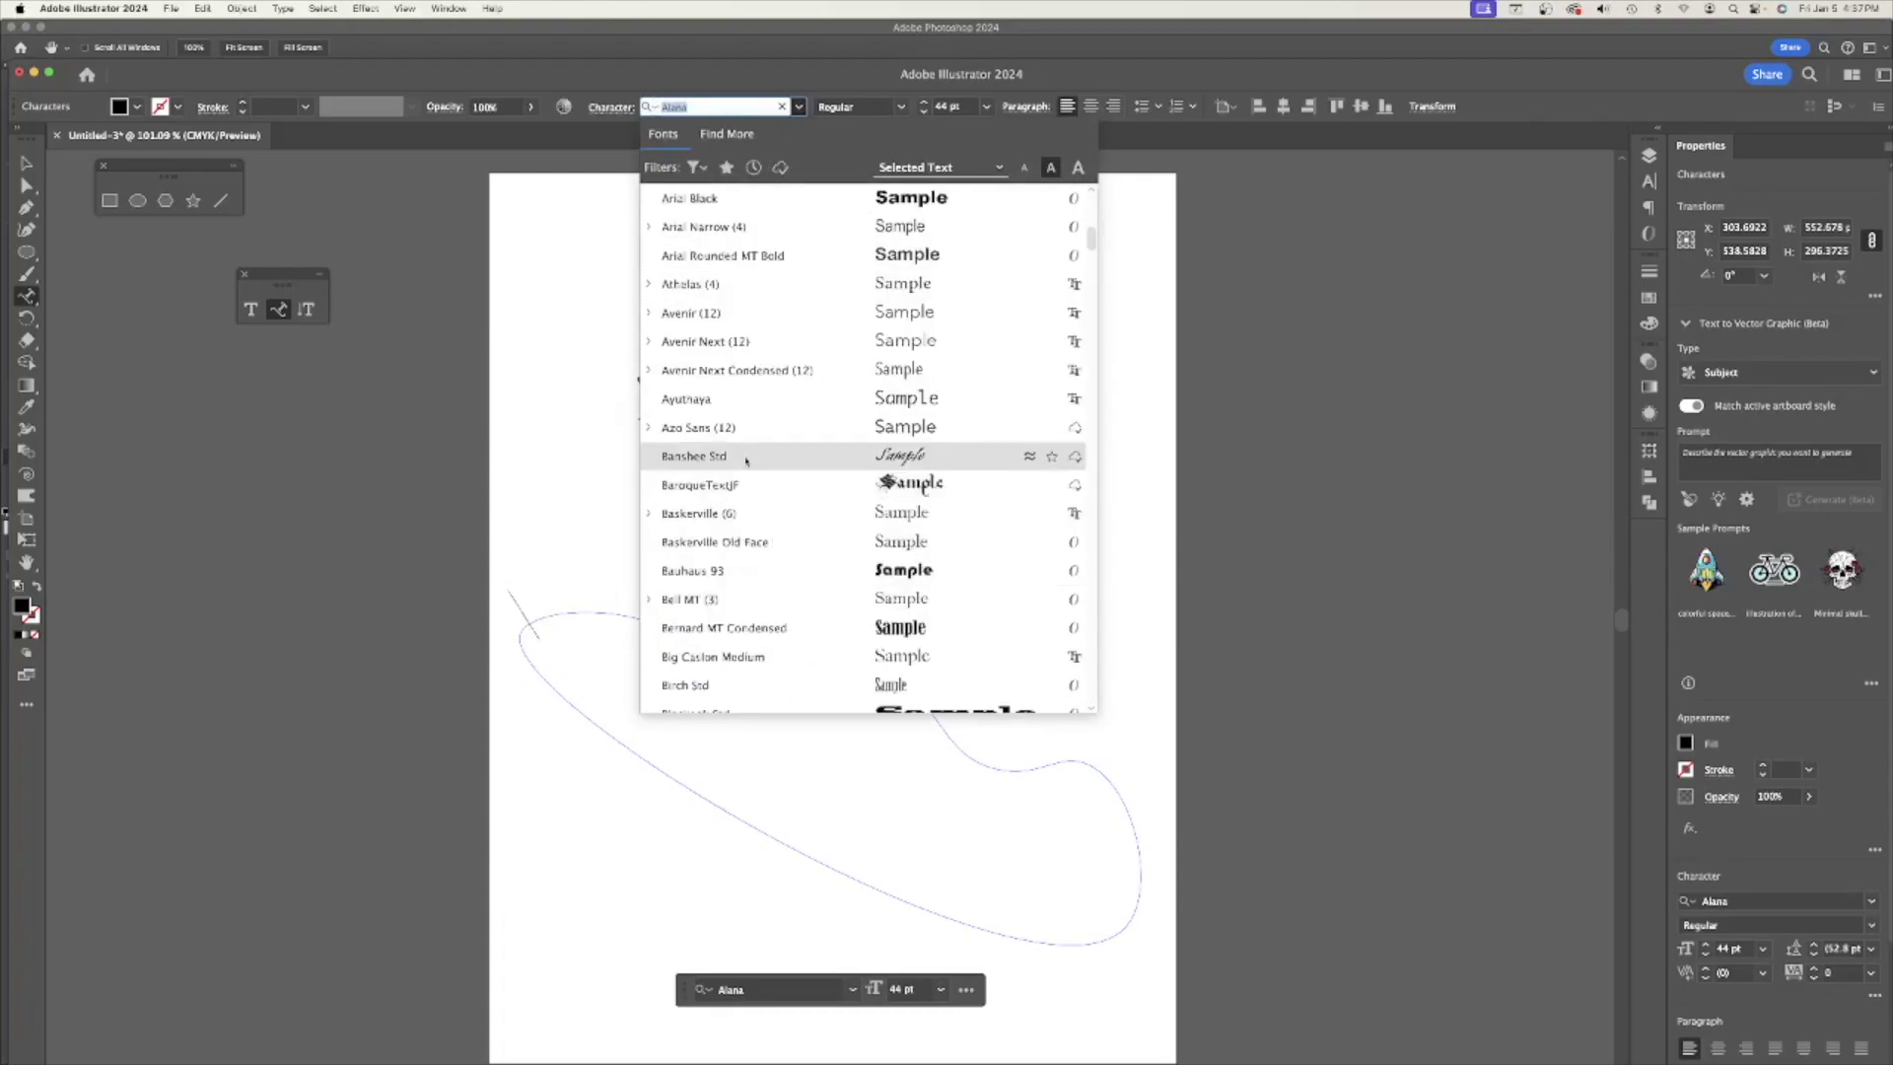
left_click(769, 483)
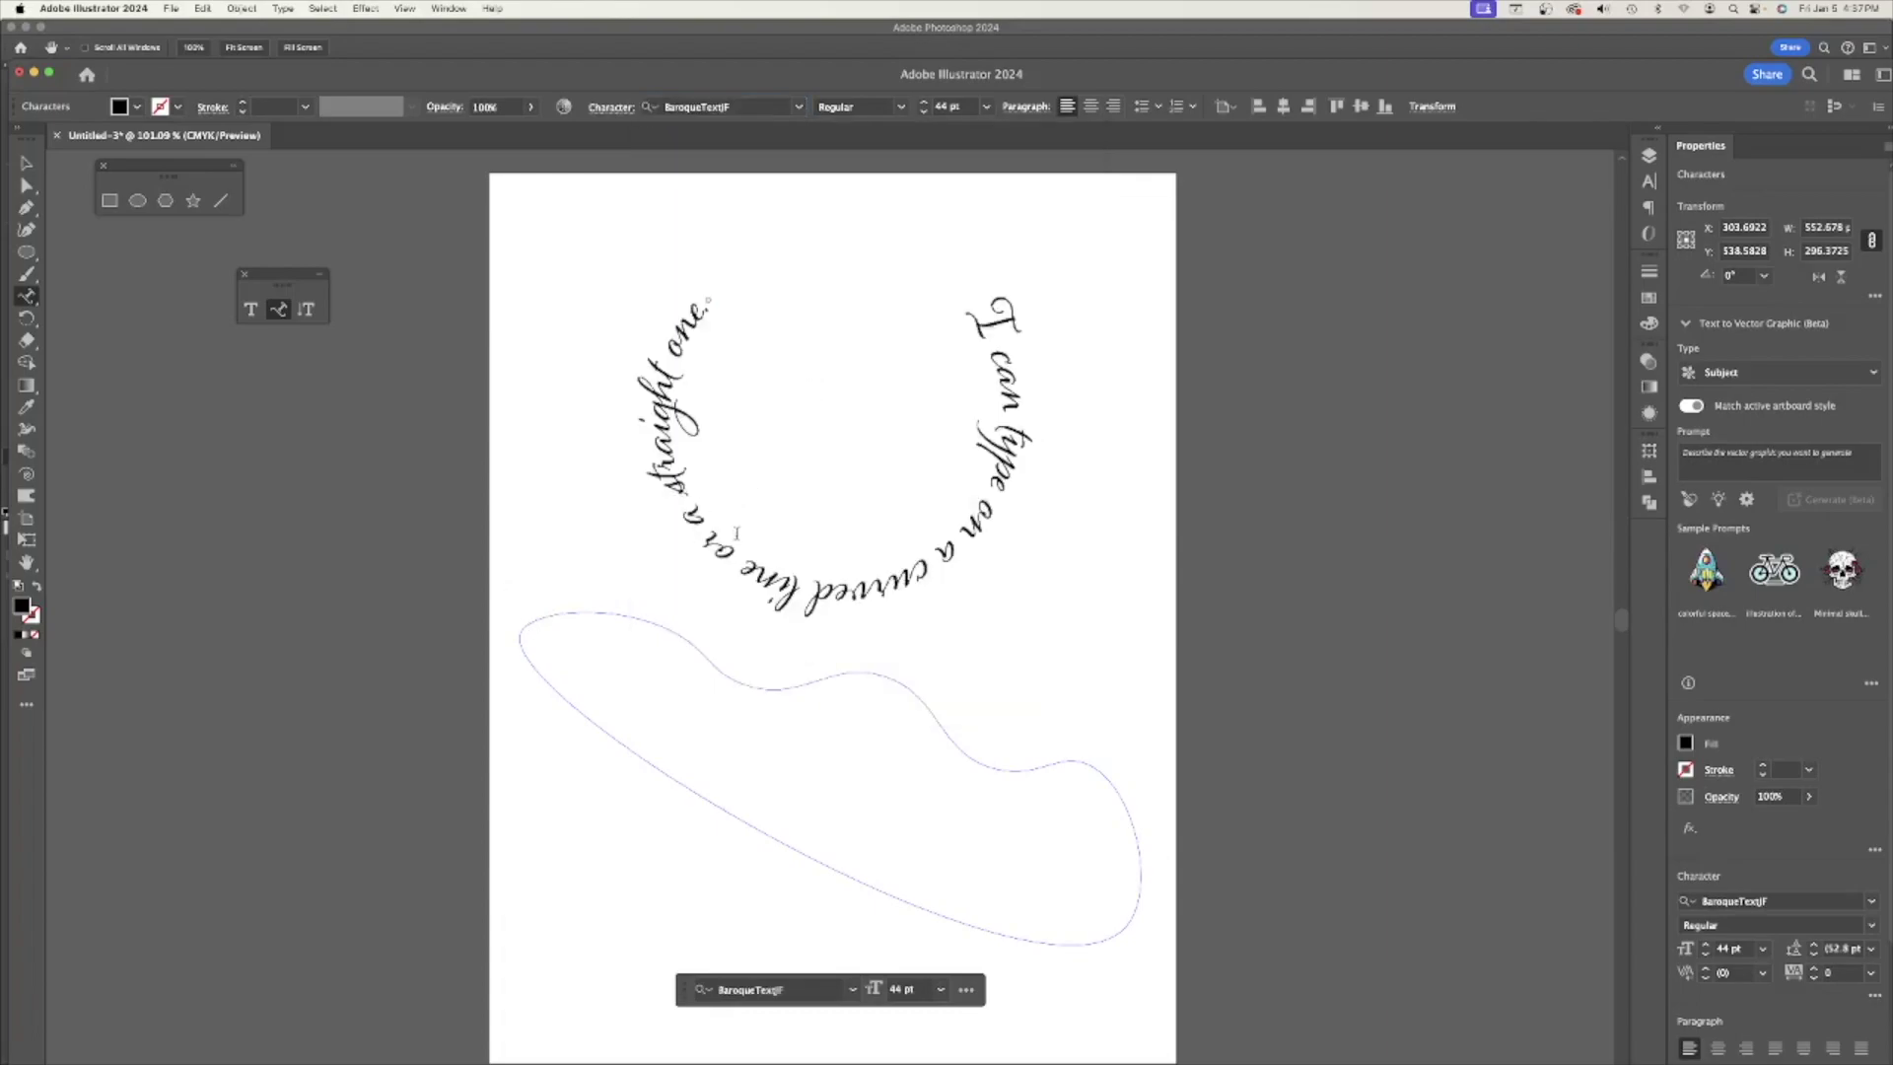
Enter "I can also type on a curved surface like this one." along the wavy path and finish editing the text.
type("I can als")
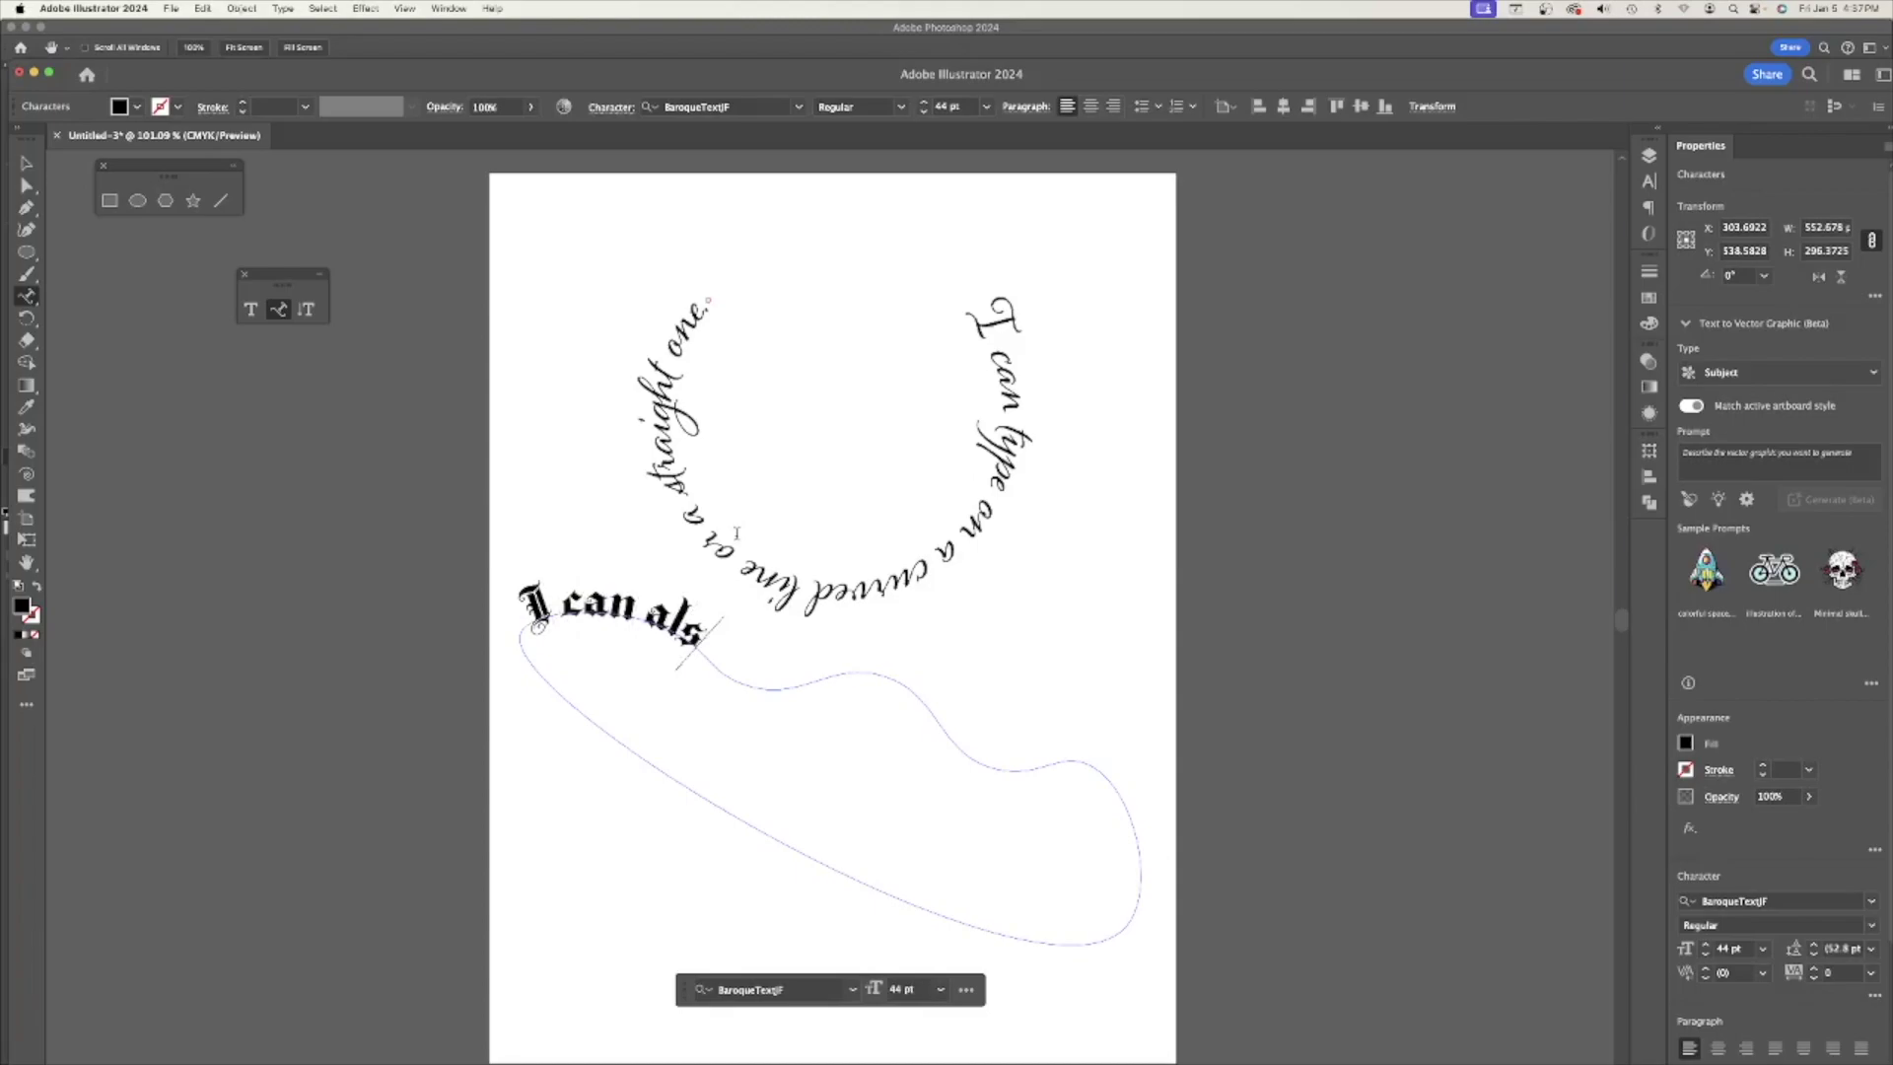
type("o type o")
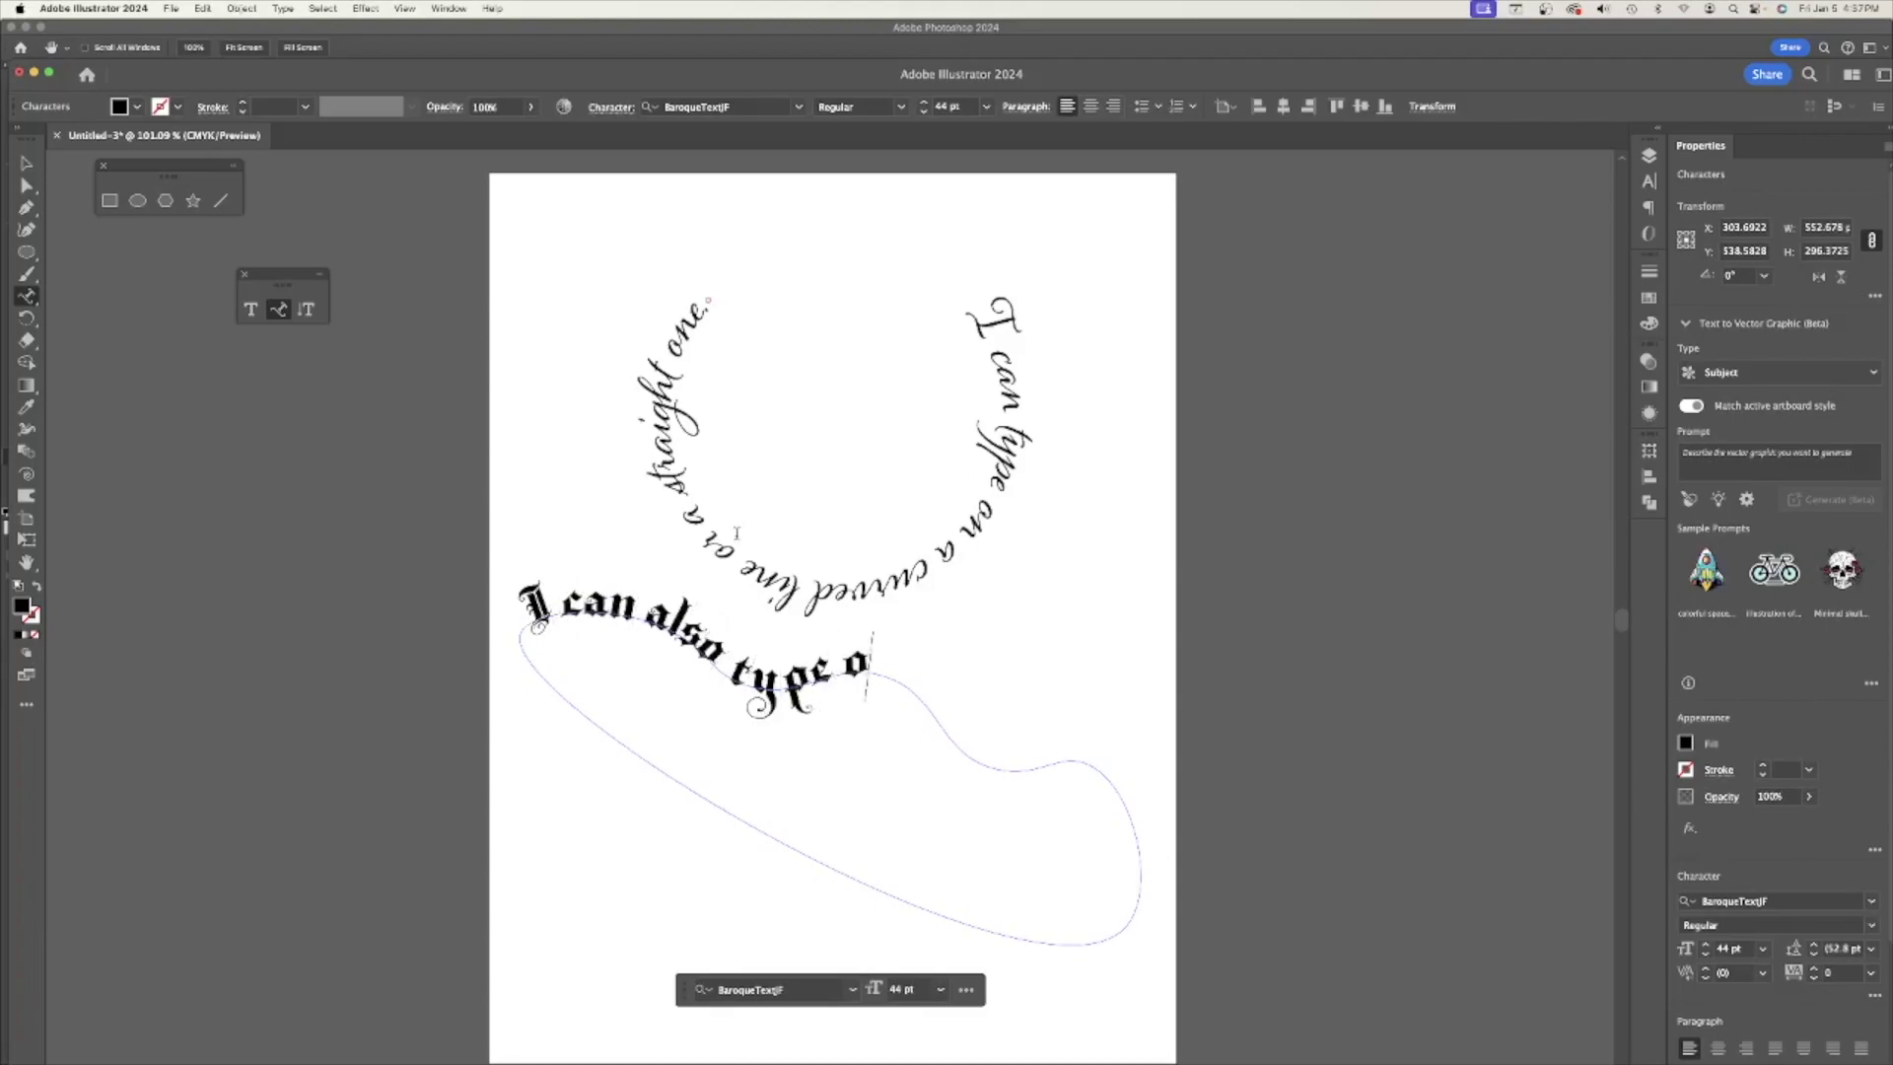
type("n a curv")
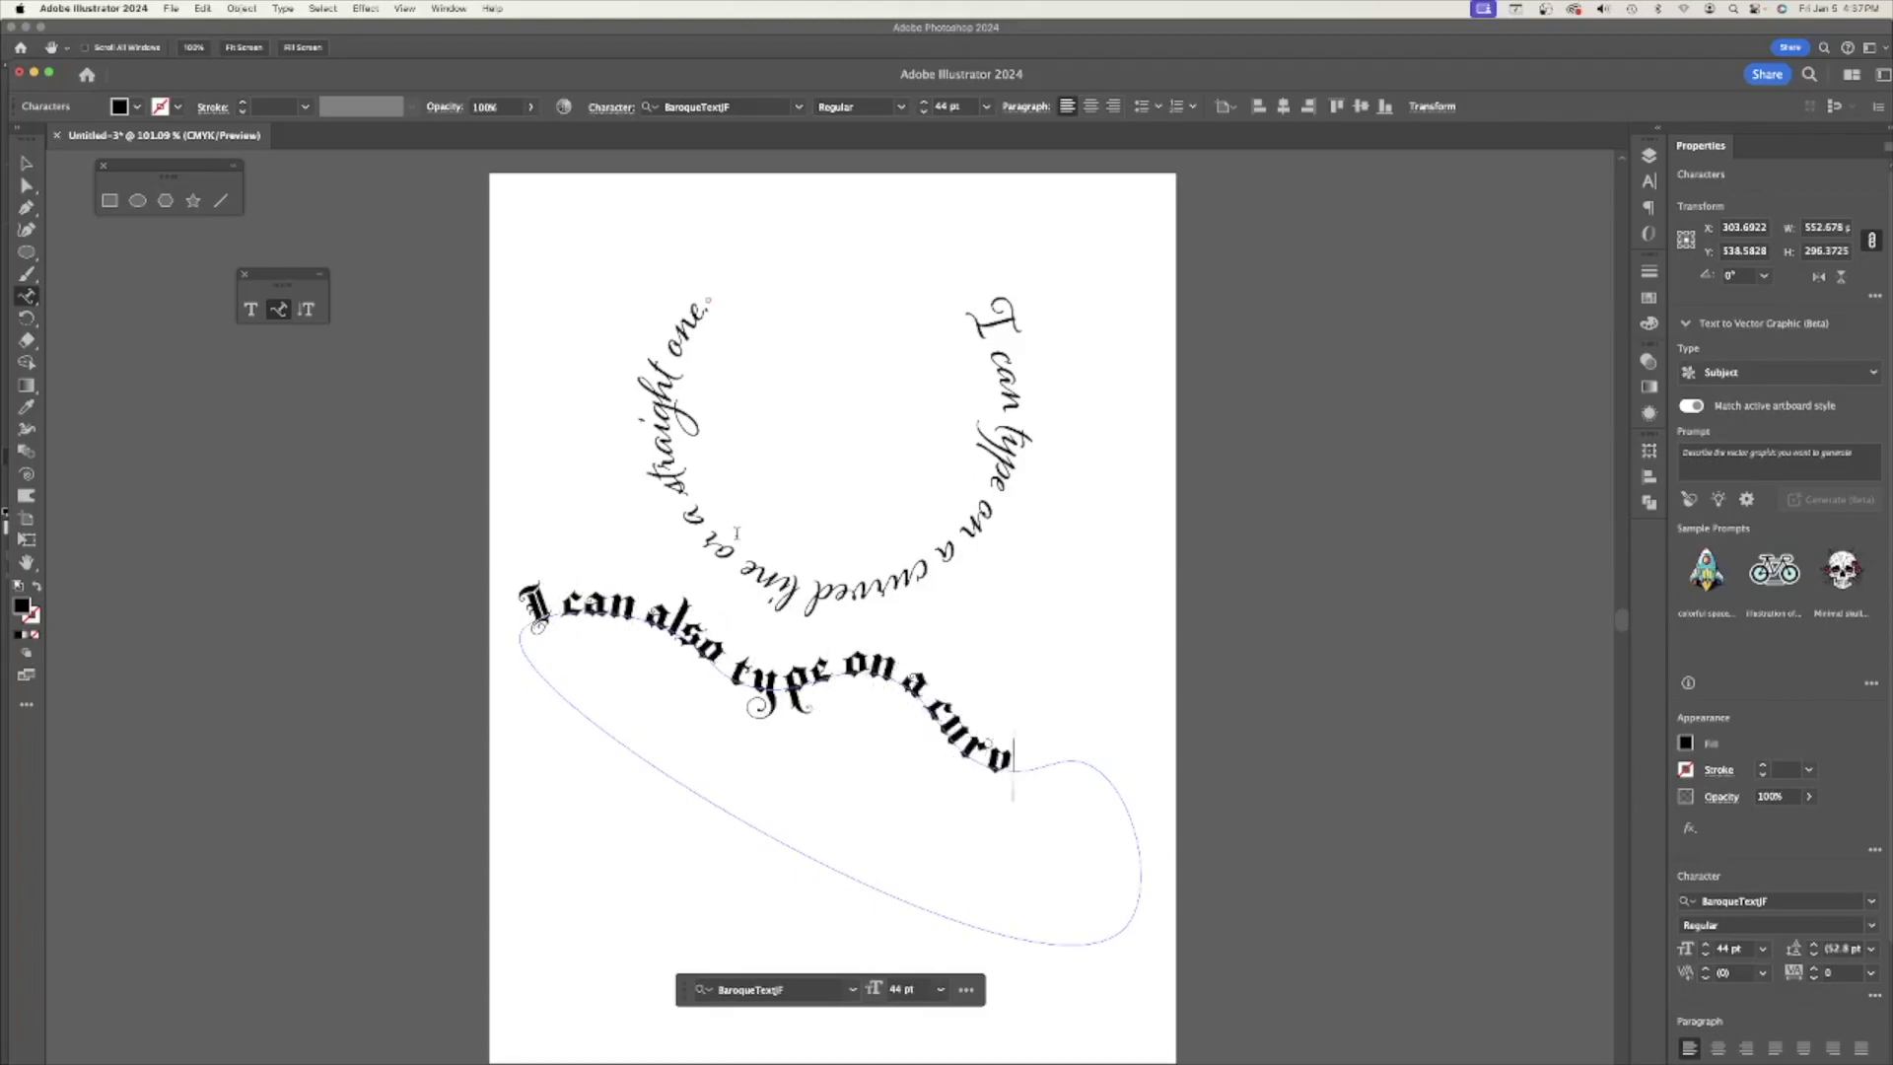
type("ed surface")
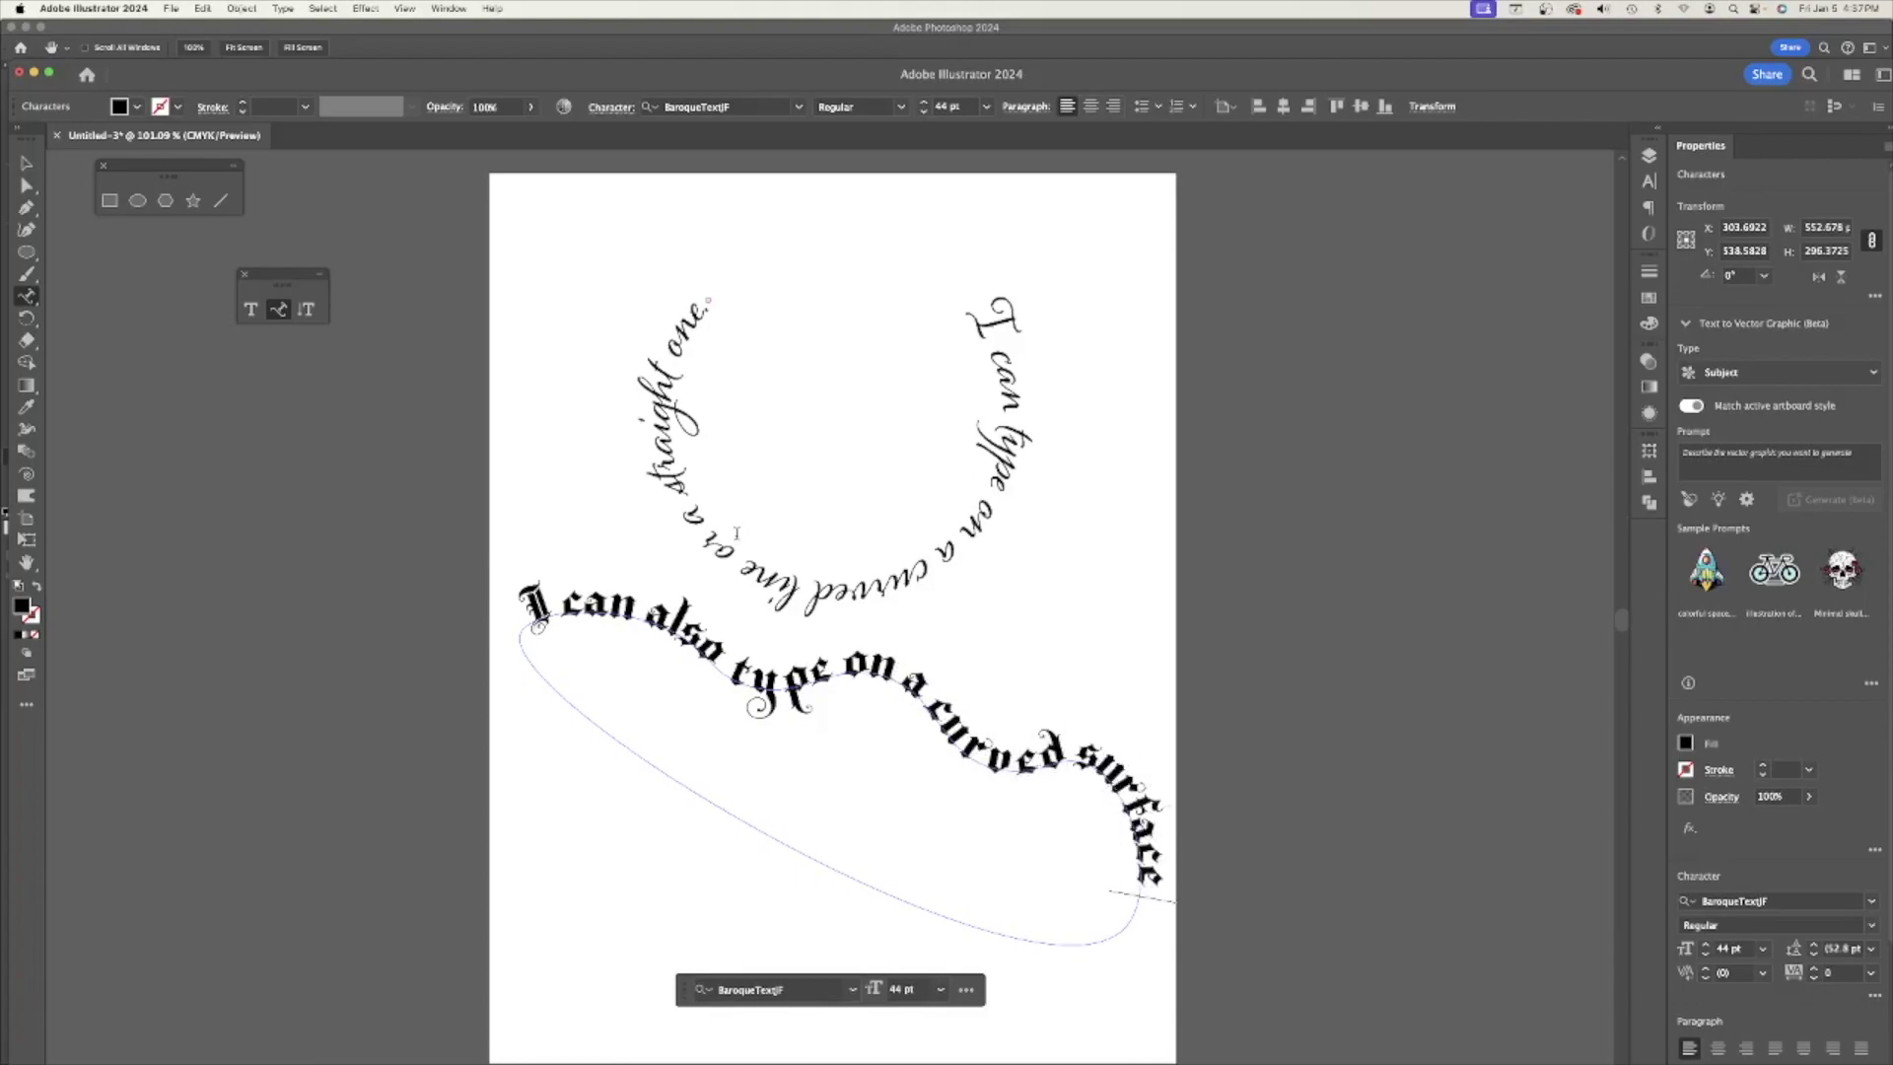
type(" like this one")
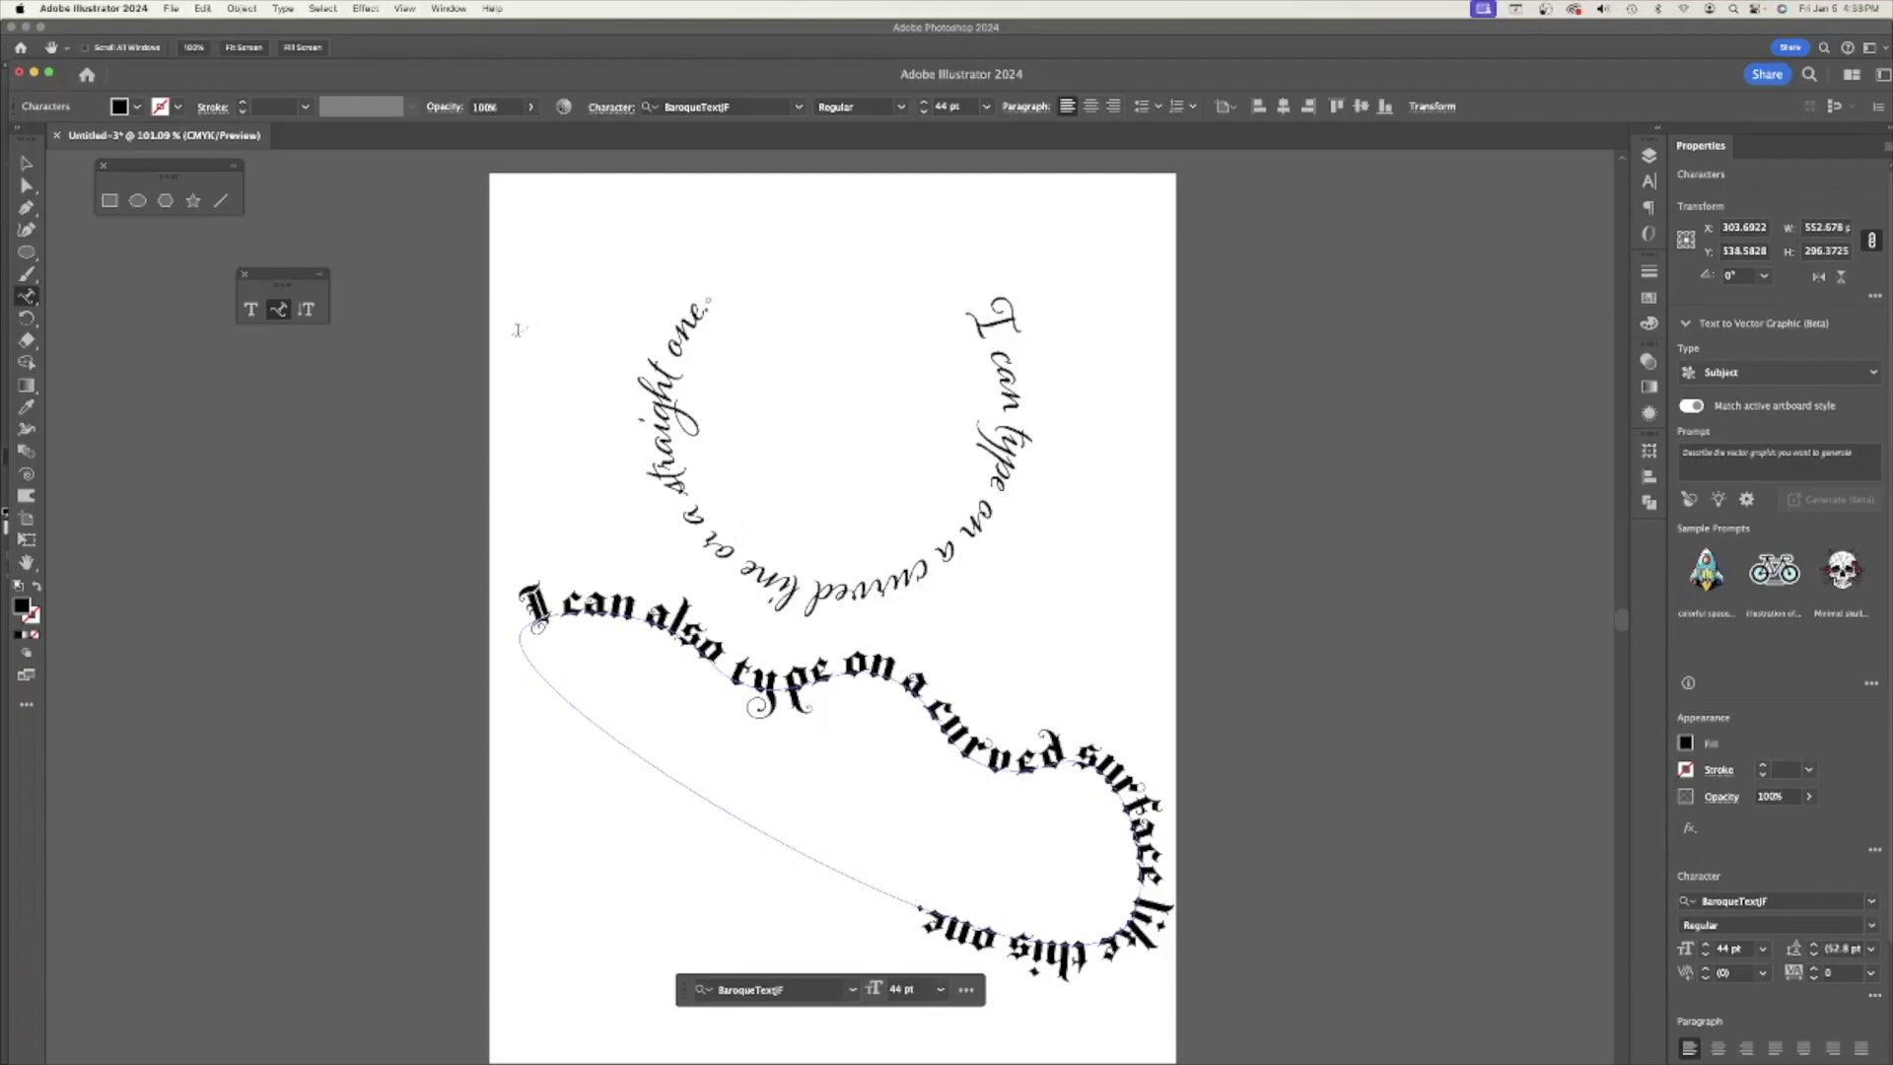
key("Escape")
Try centre and right alignment on the wavy path's text, then return it to left alignment.
left_click(1091, 106)
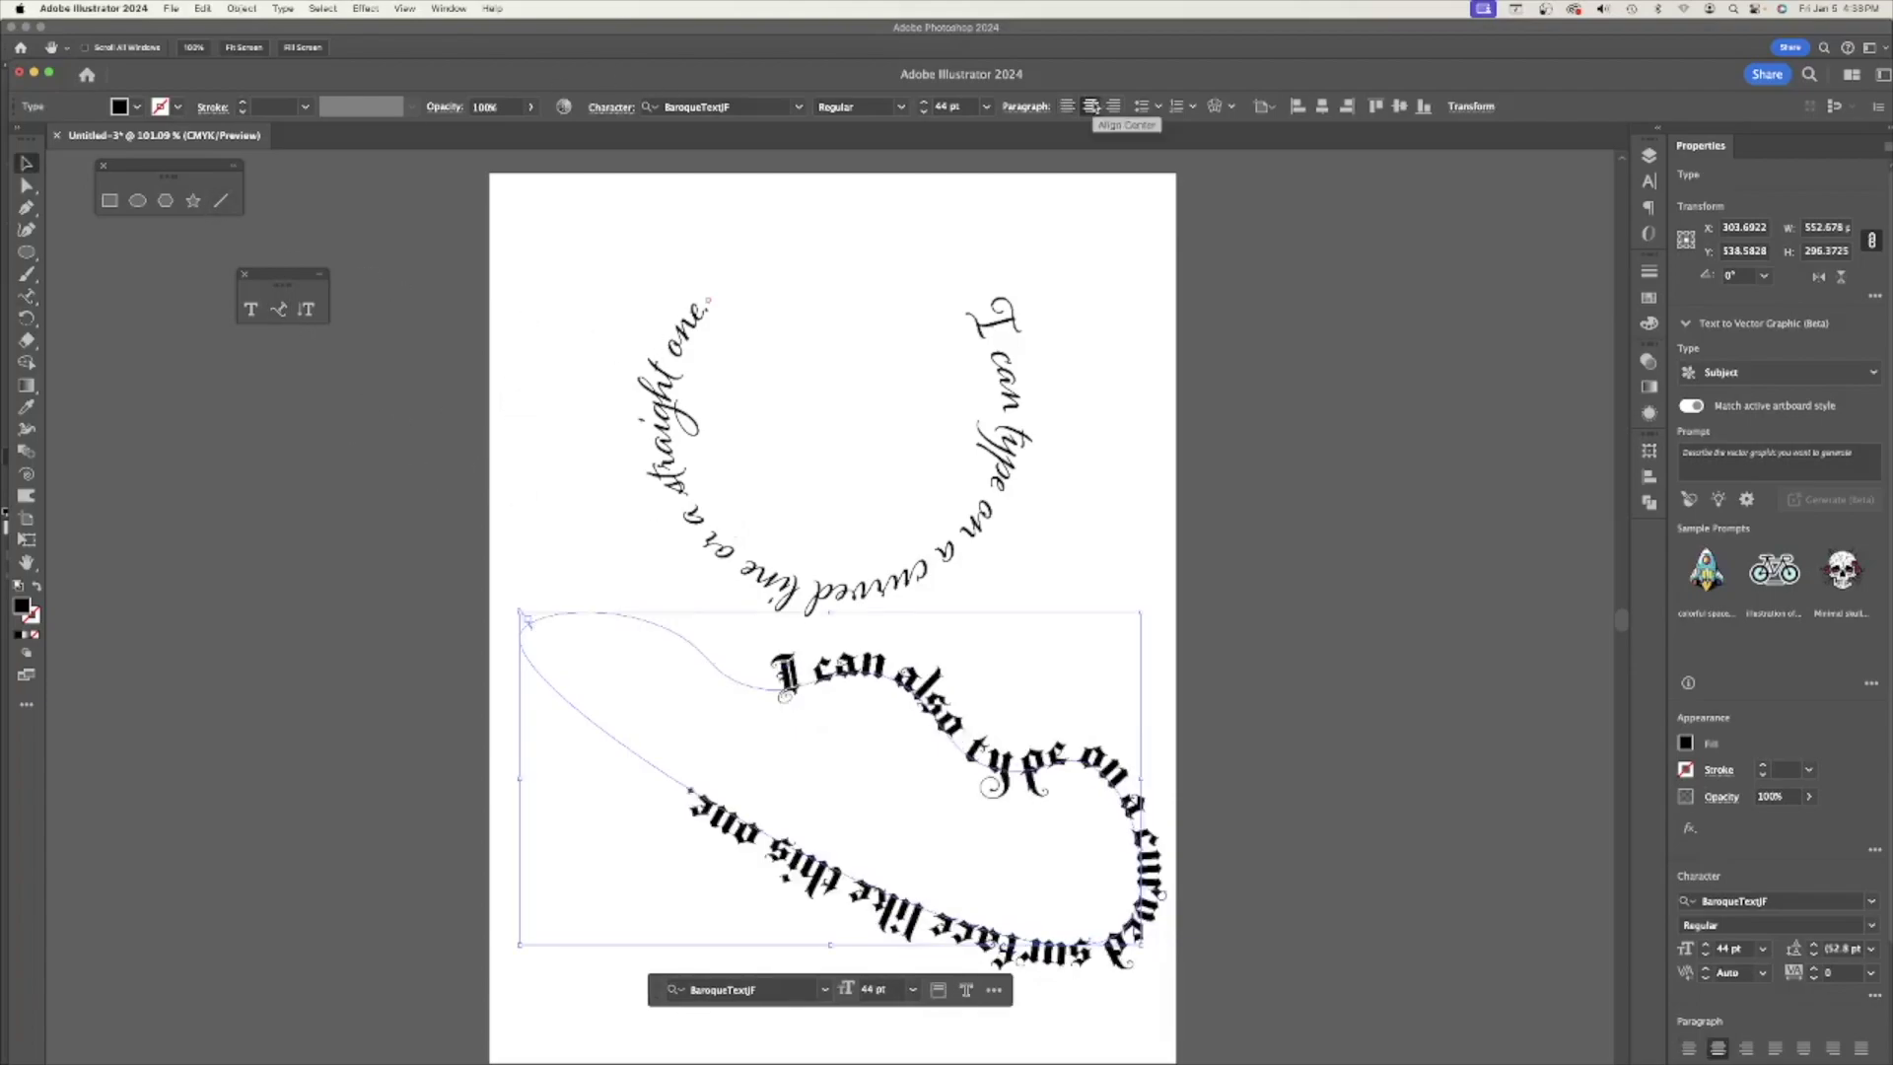
left_click(1066, 106)
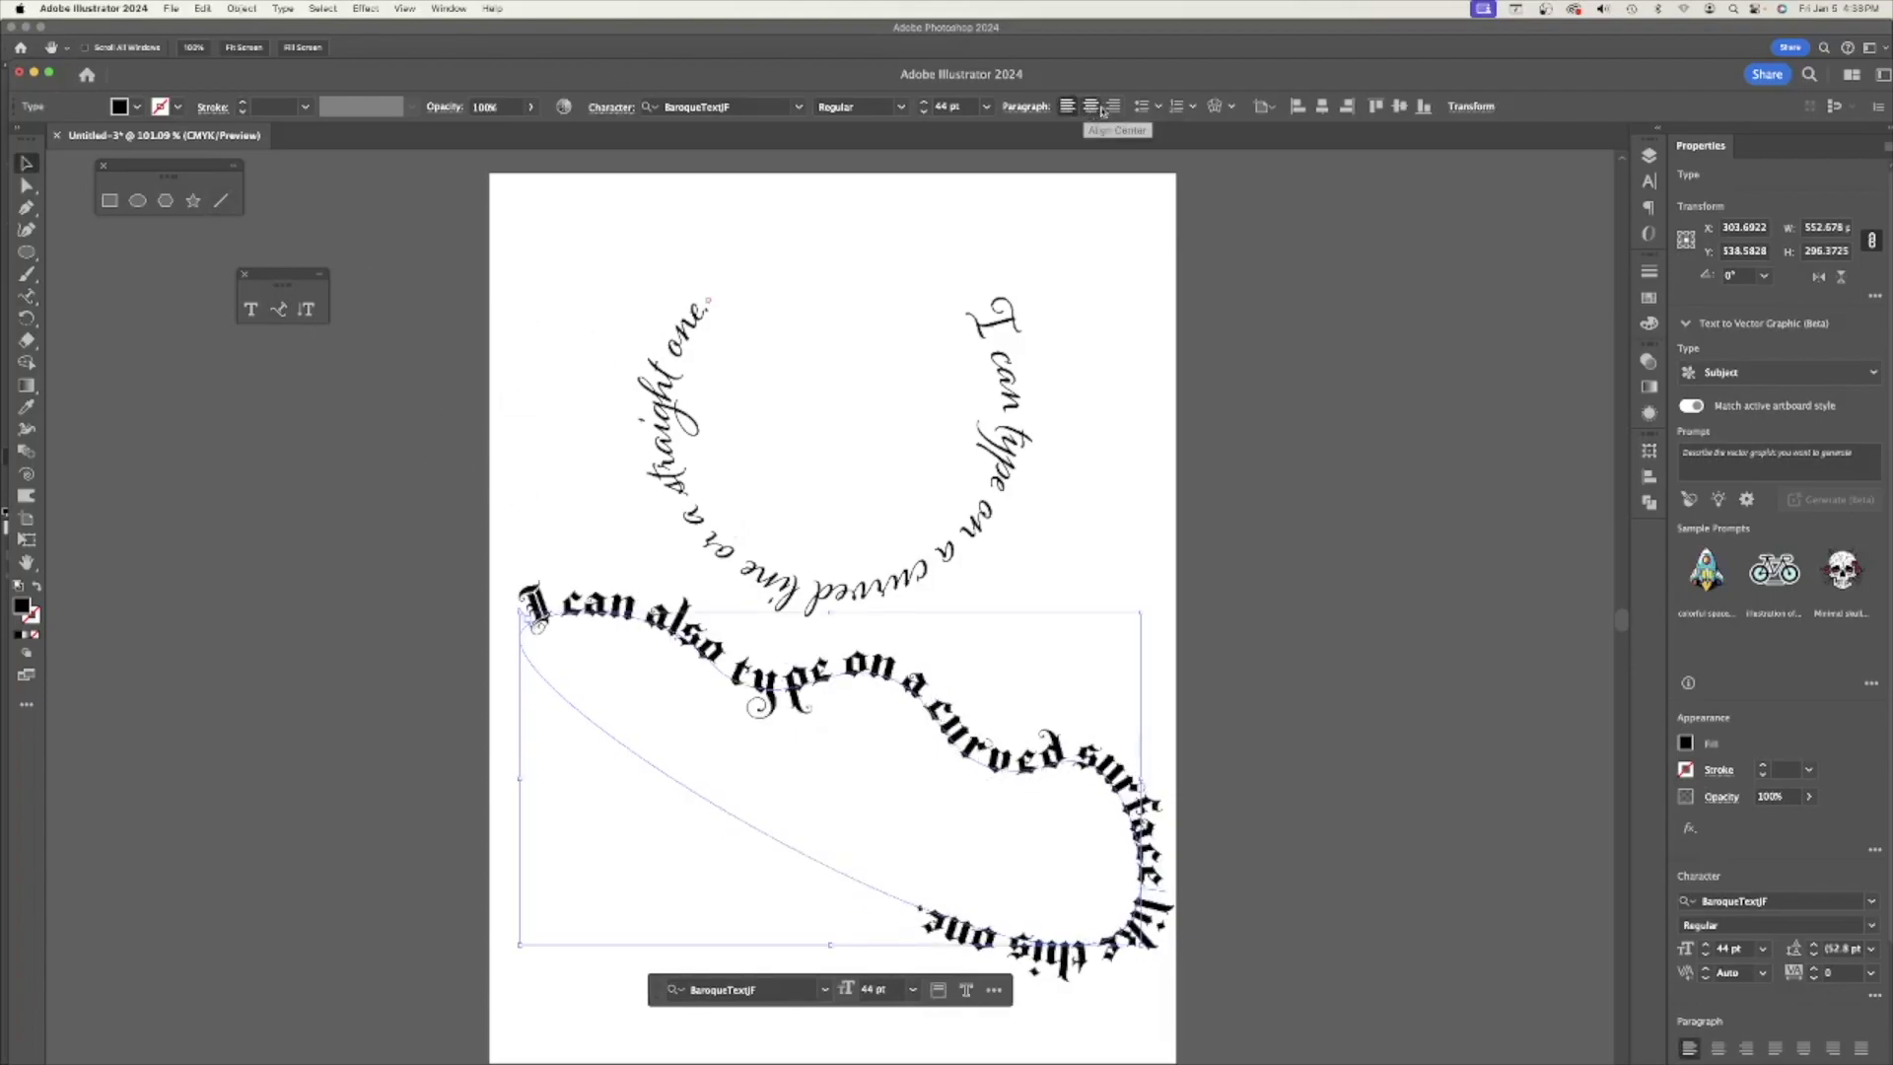
left_click(1113, 107)
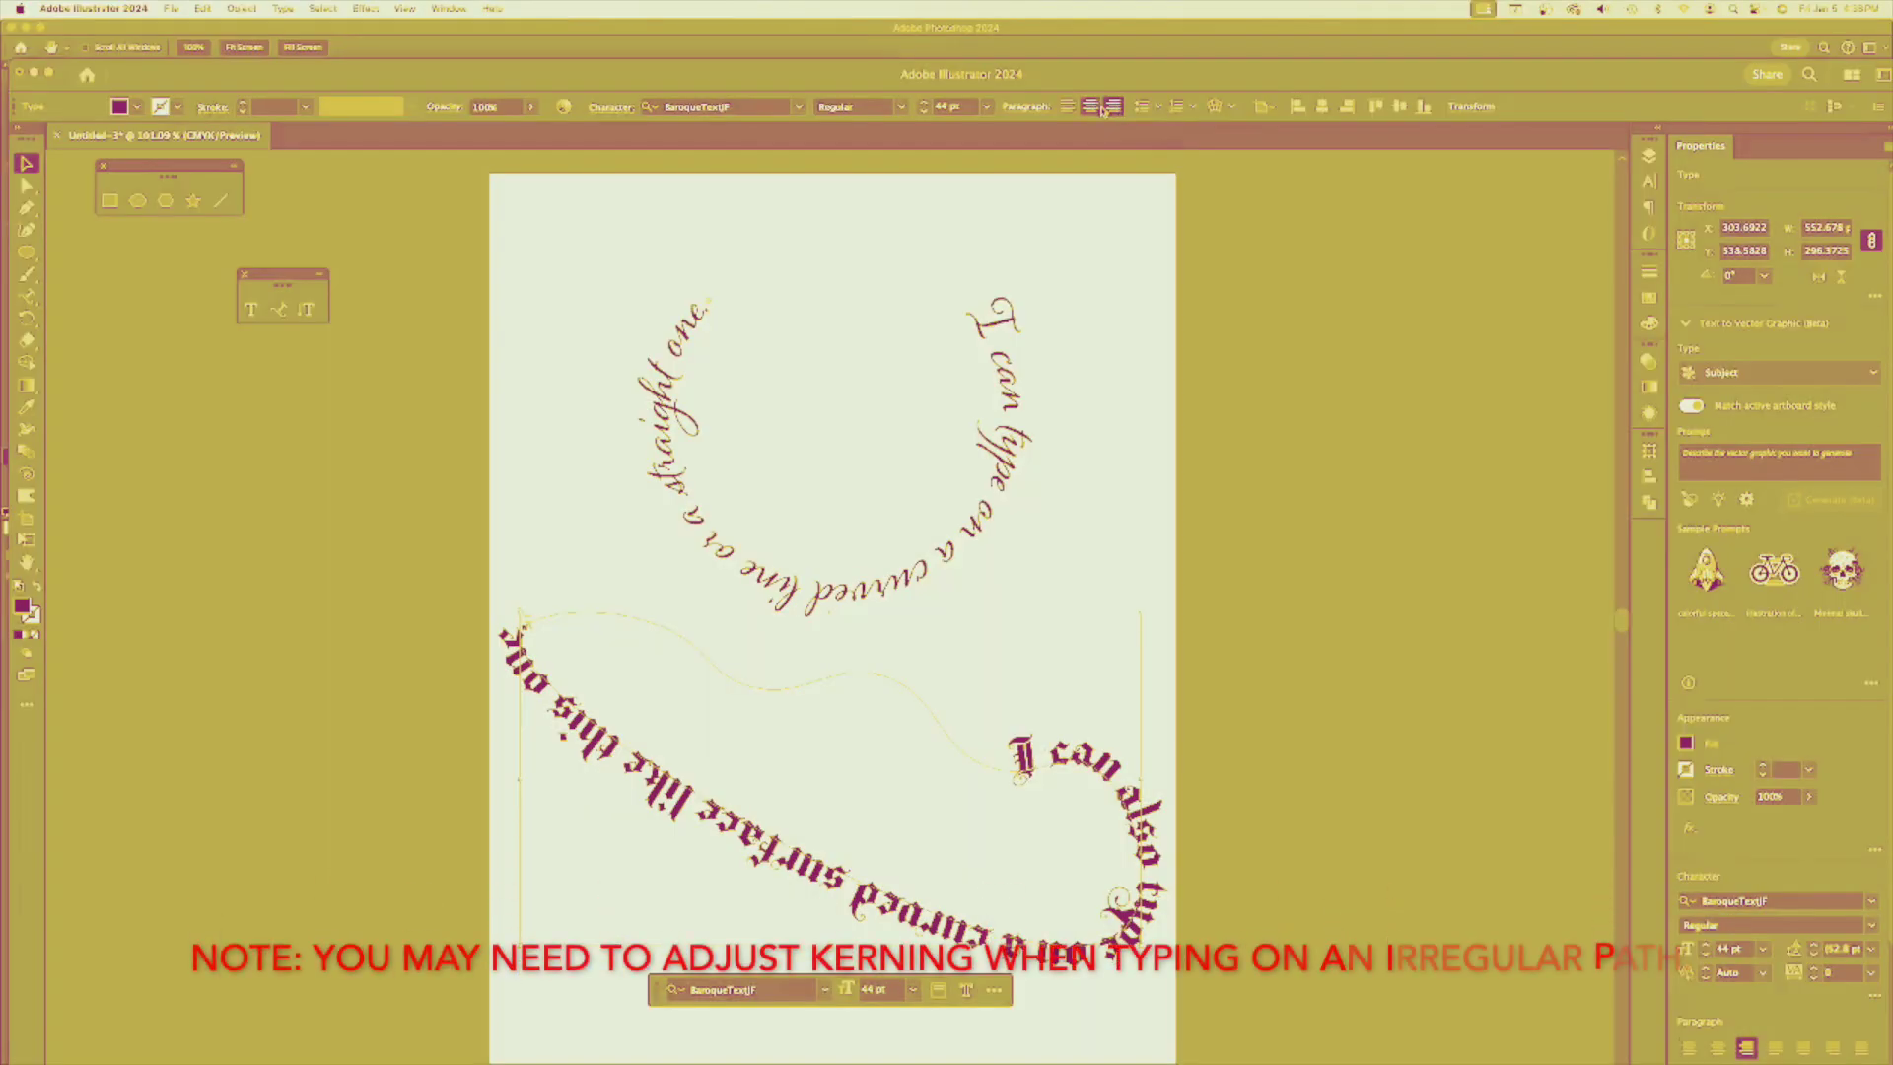
left_click(1086, 108)
left_click(1066, 106)
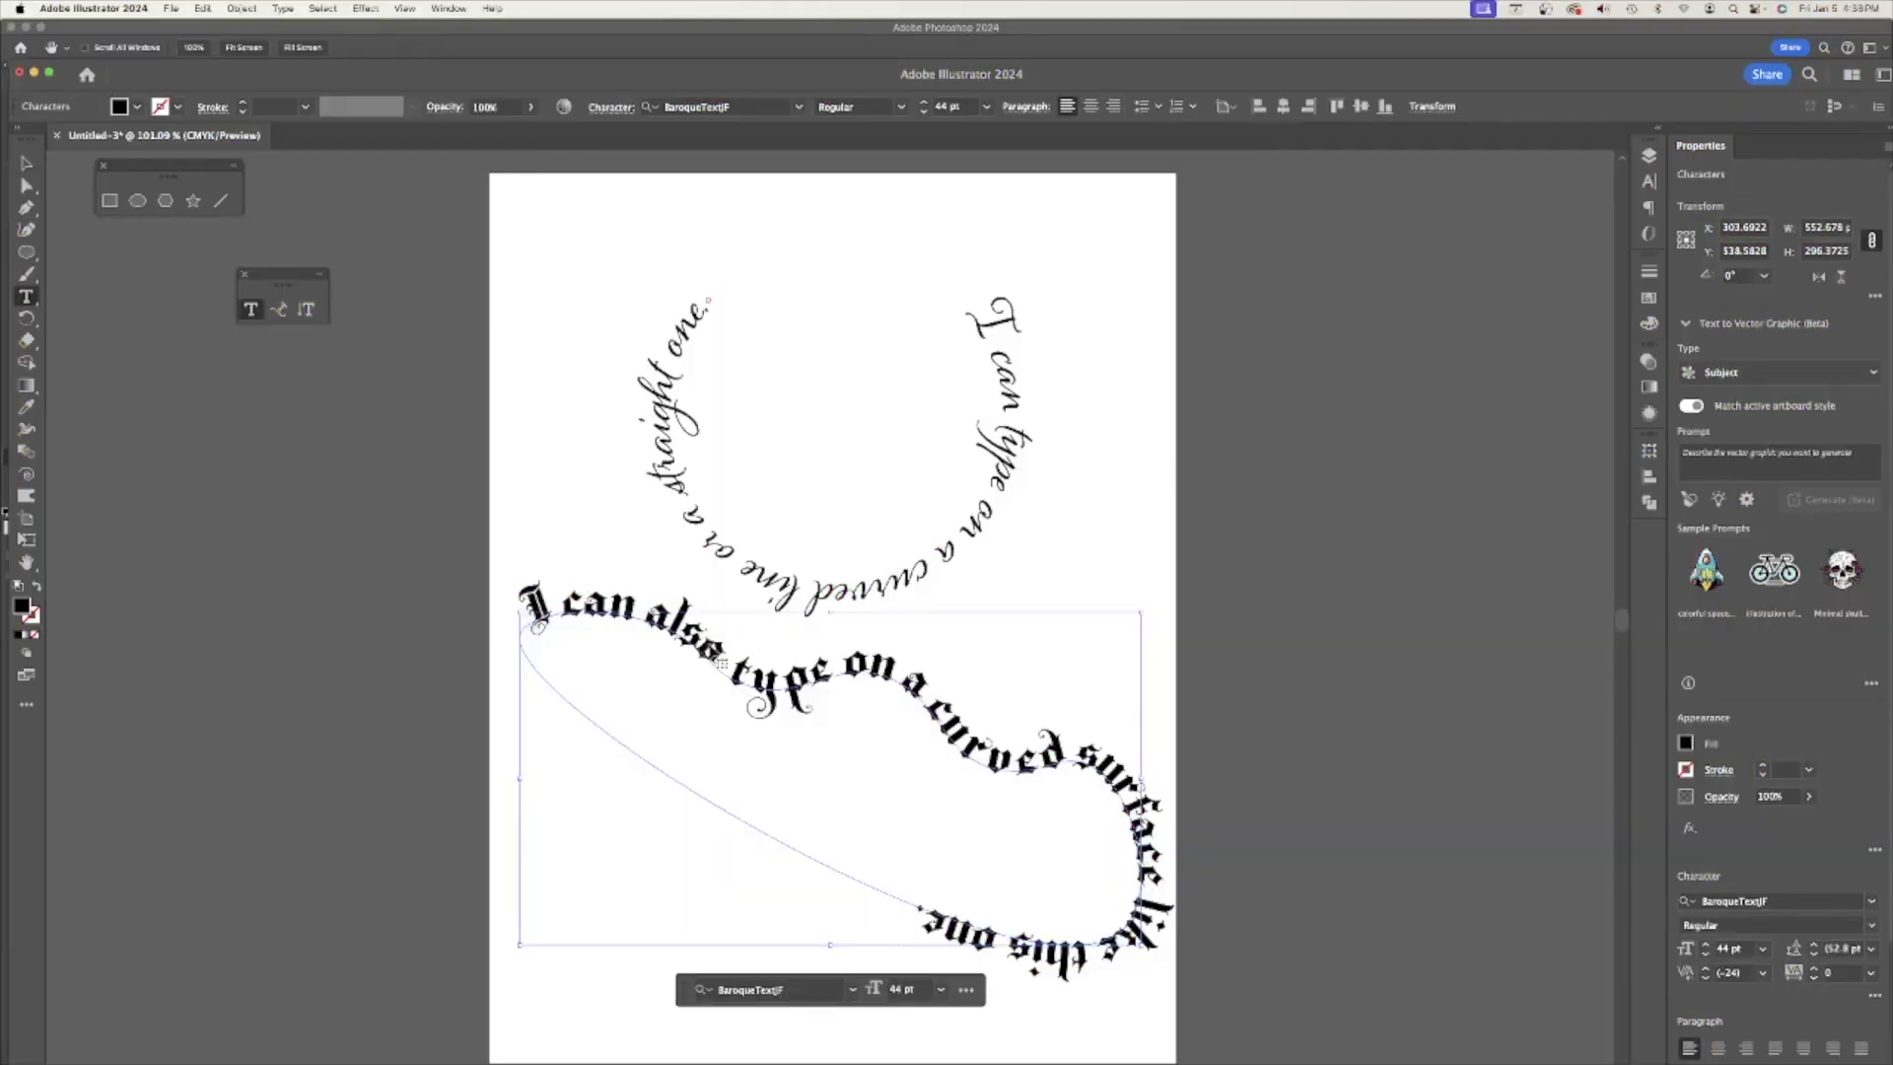
Set all the text on the wavy path to 36 pt and deselect it.
key("super+a")
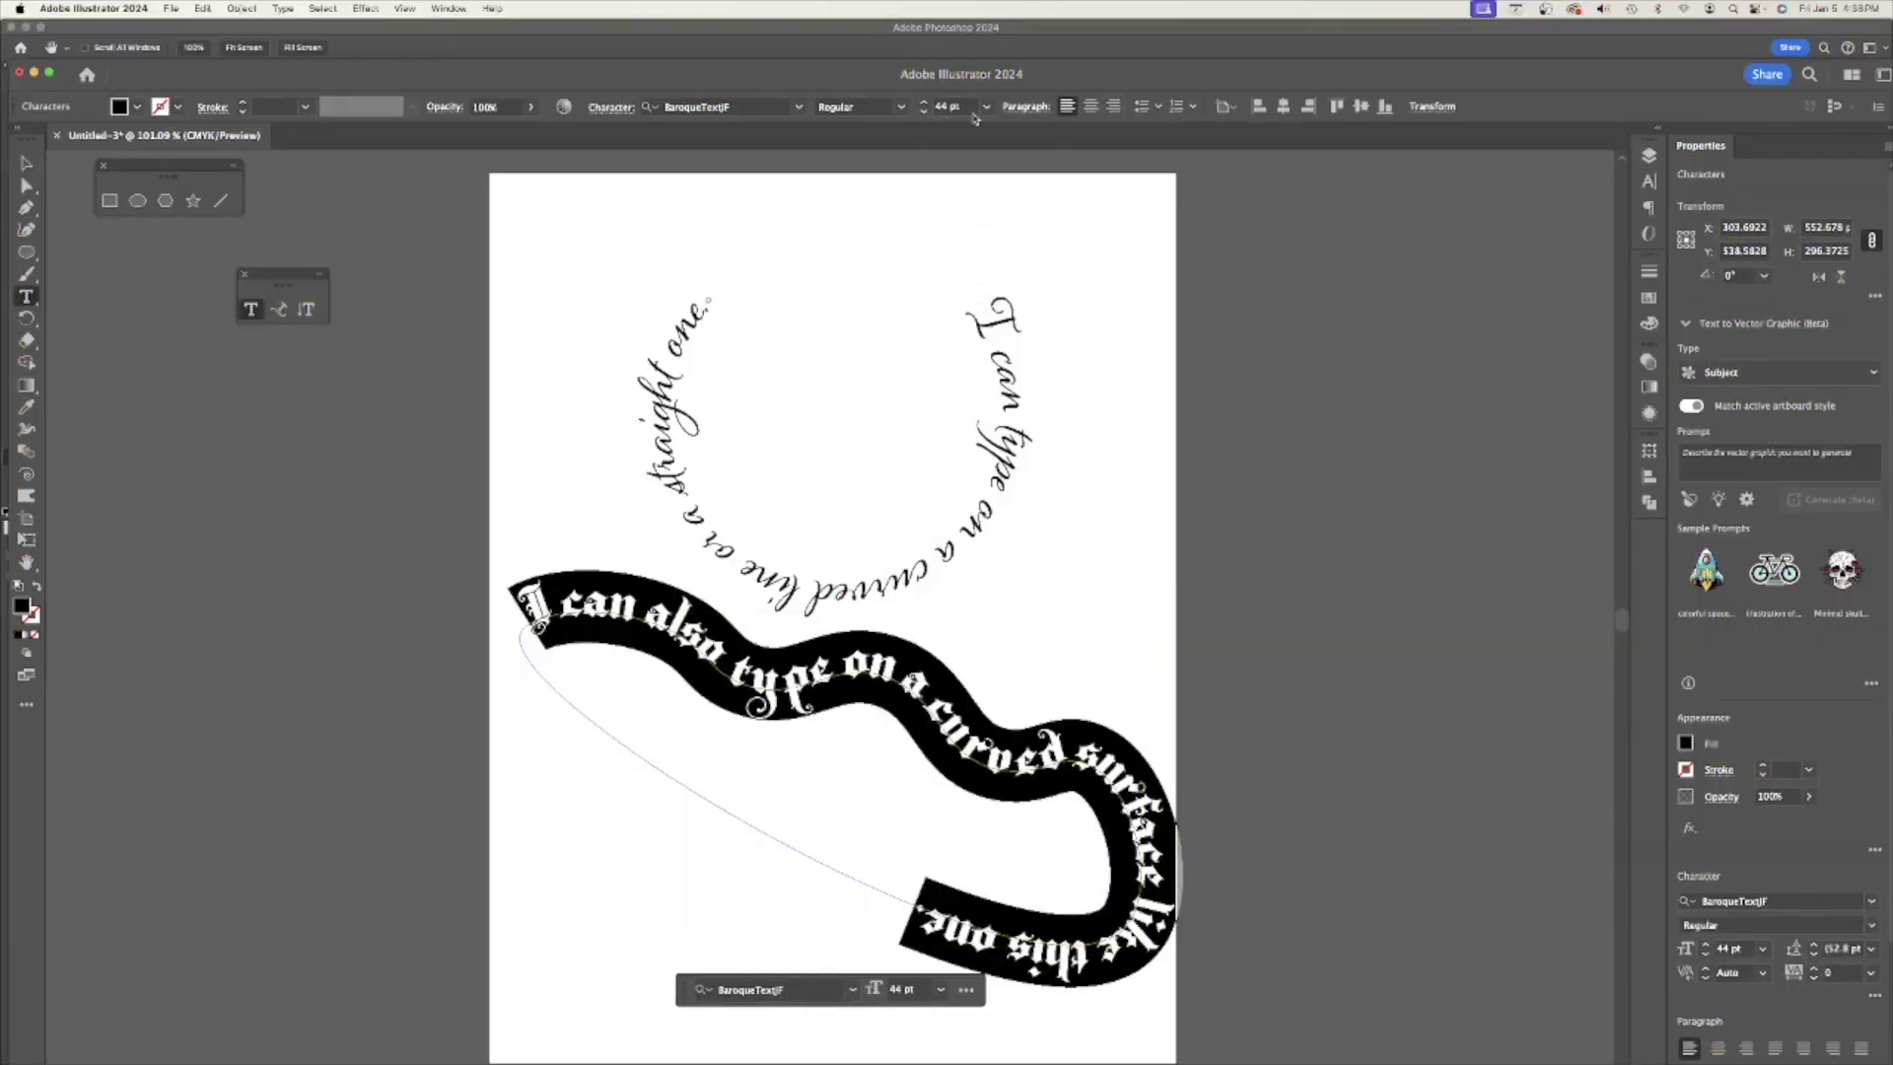
left_click(990, 109)
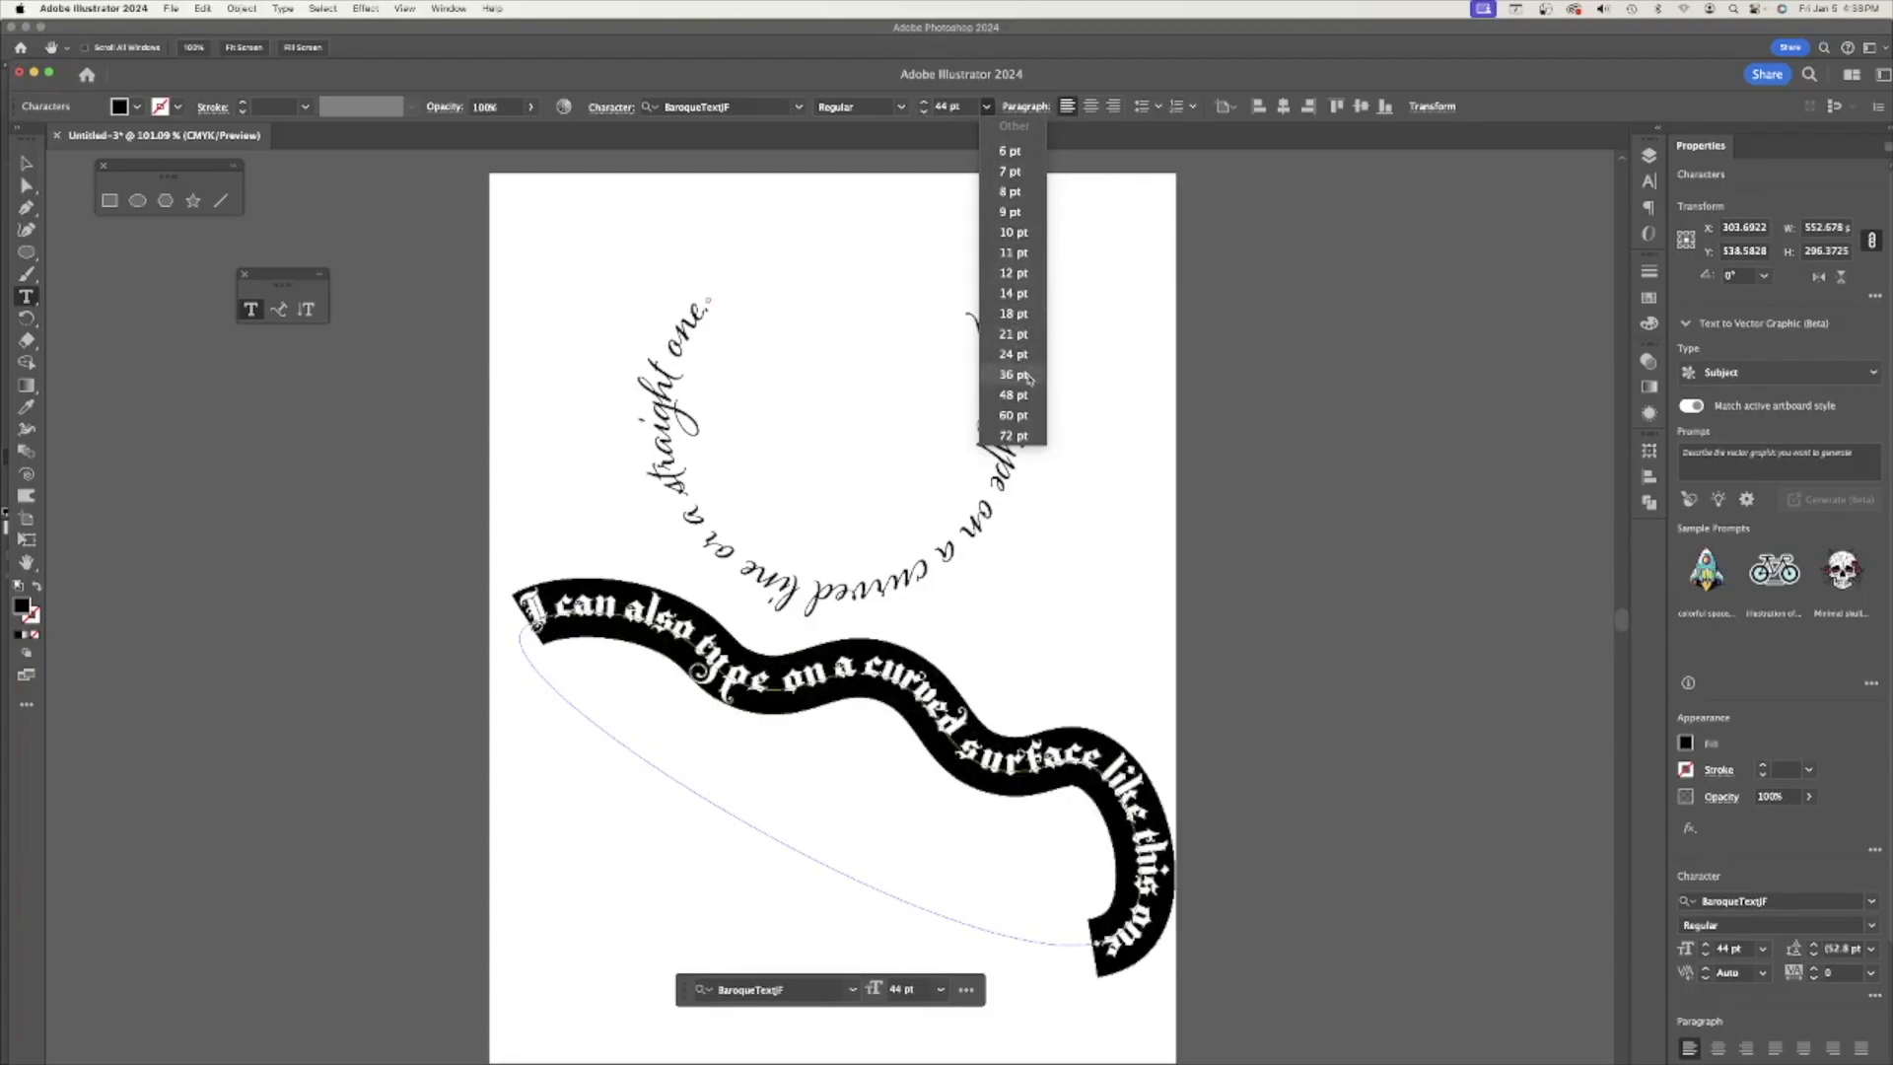
left_click(1027, 376)
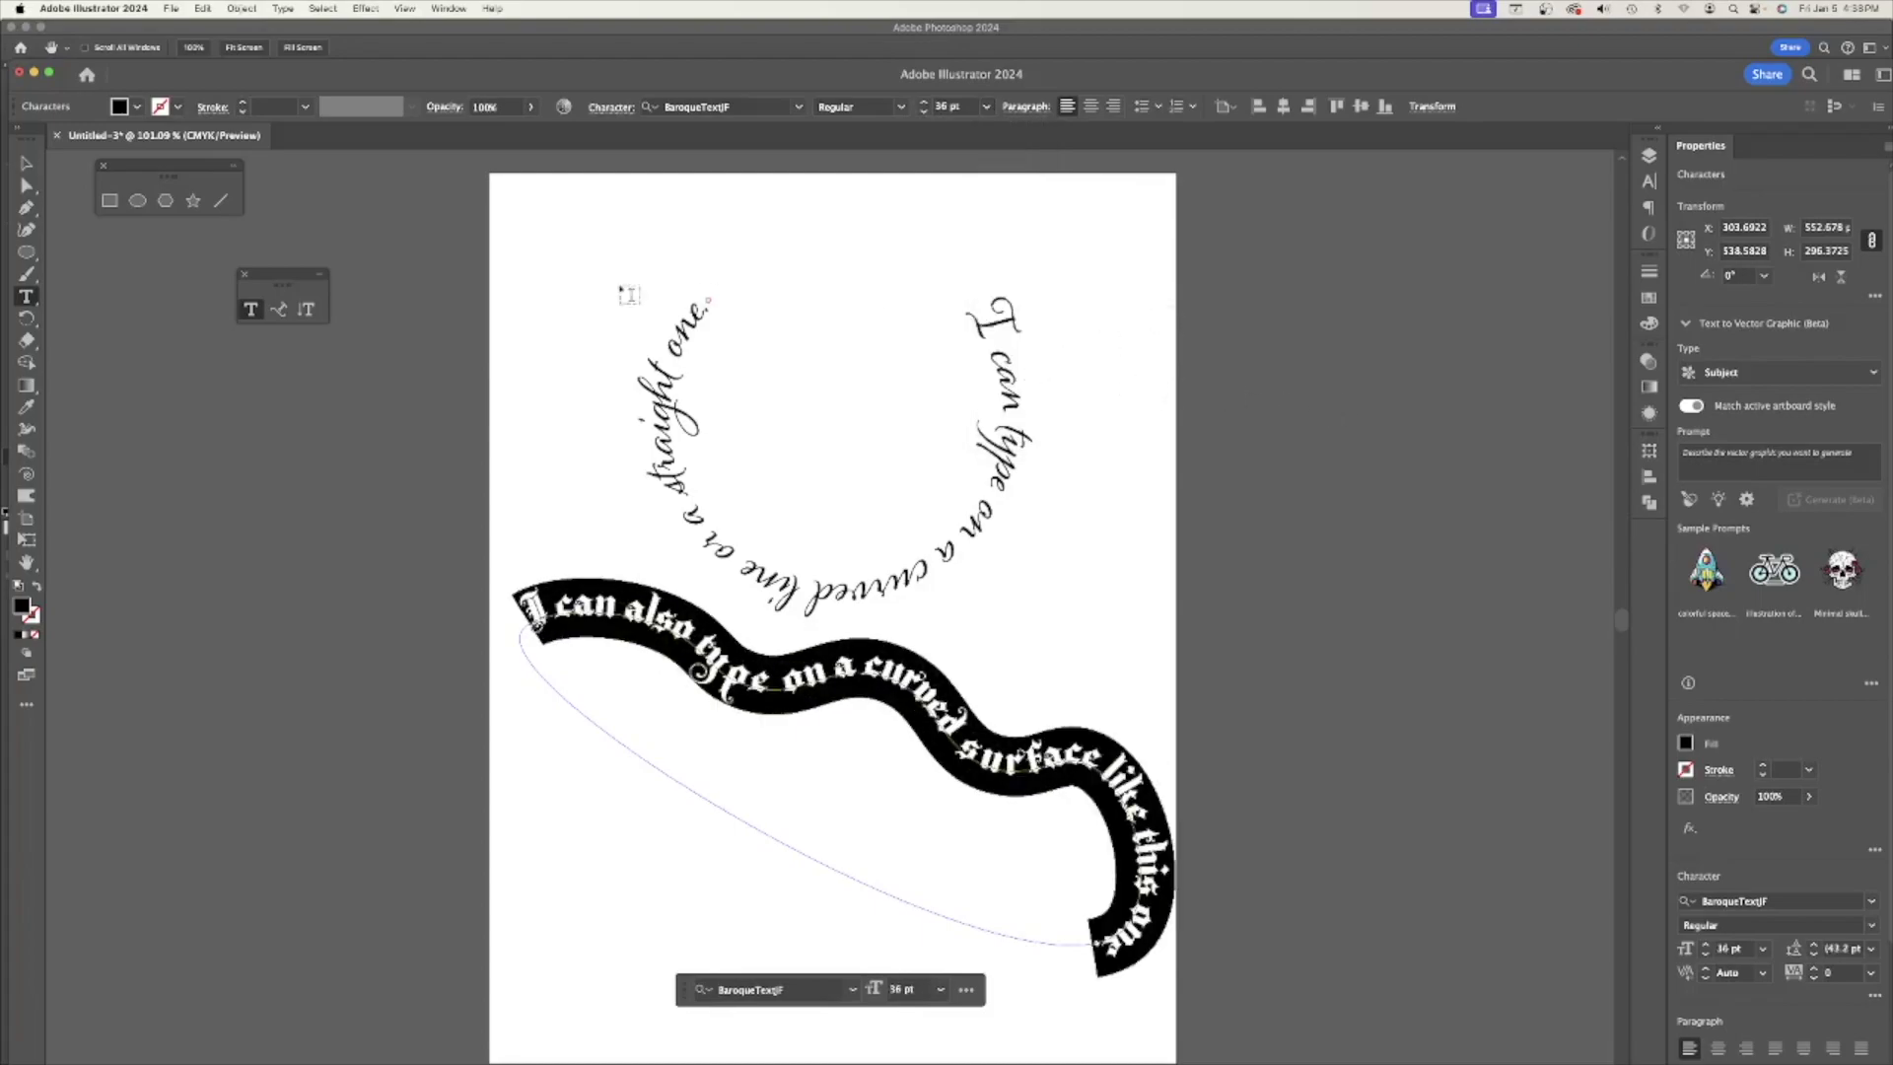
key("Escape")
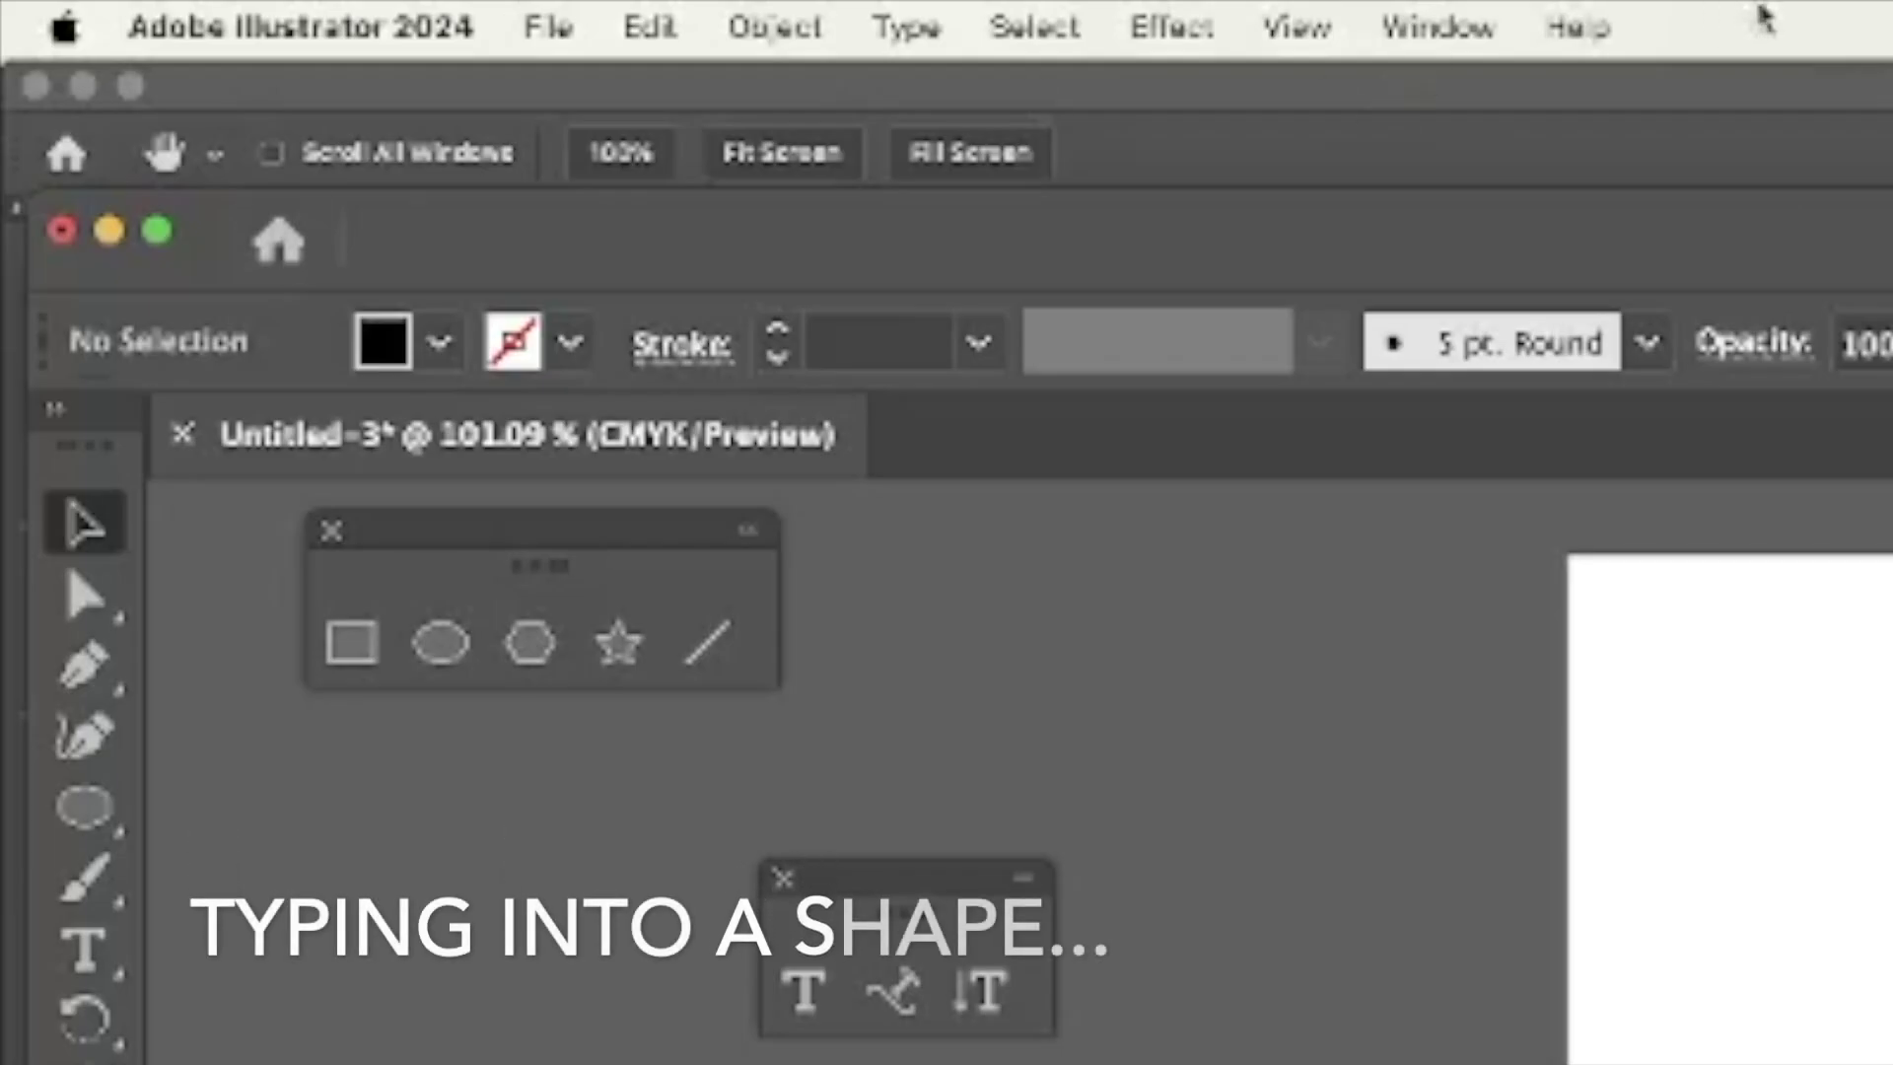
Draw a large five-pointed star over the wavy text and move it down into the empty space below the lettering.
left_click(621, 648)
mouse_move(641, 764)
left_mouse_down()
mouse_move(667, 811)
mouse_move(802, 908)
mouse_move(878, 906)
mouse_move(873, 925)
left_mouse_up()
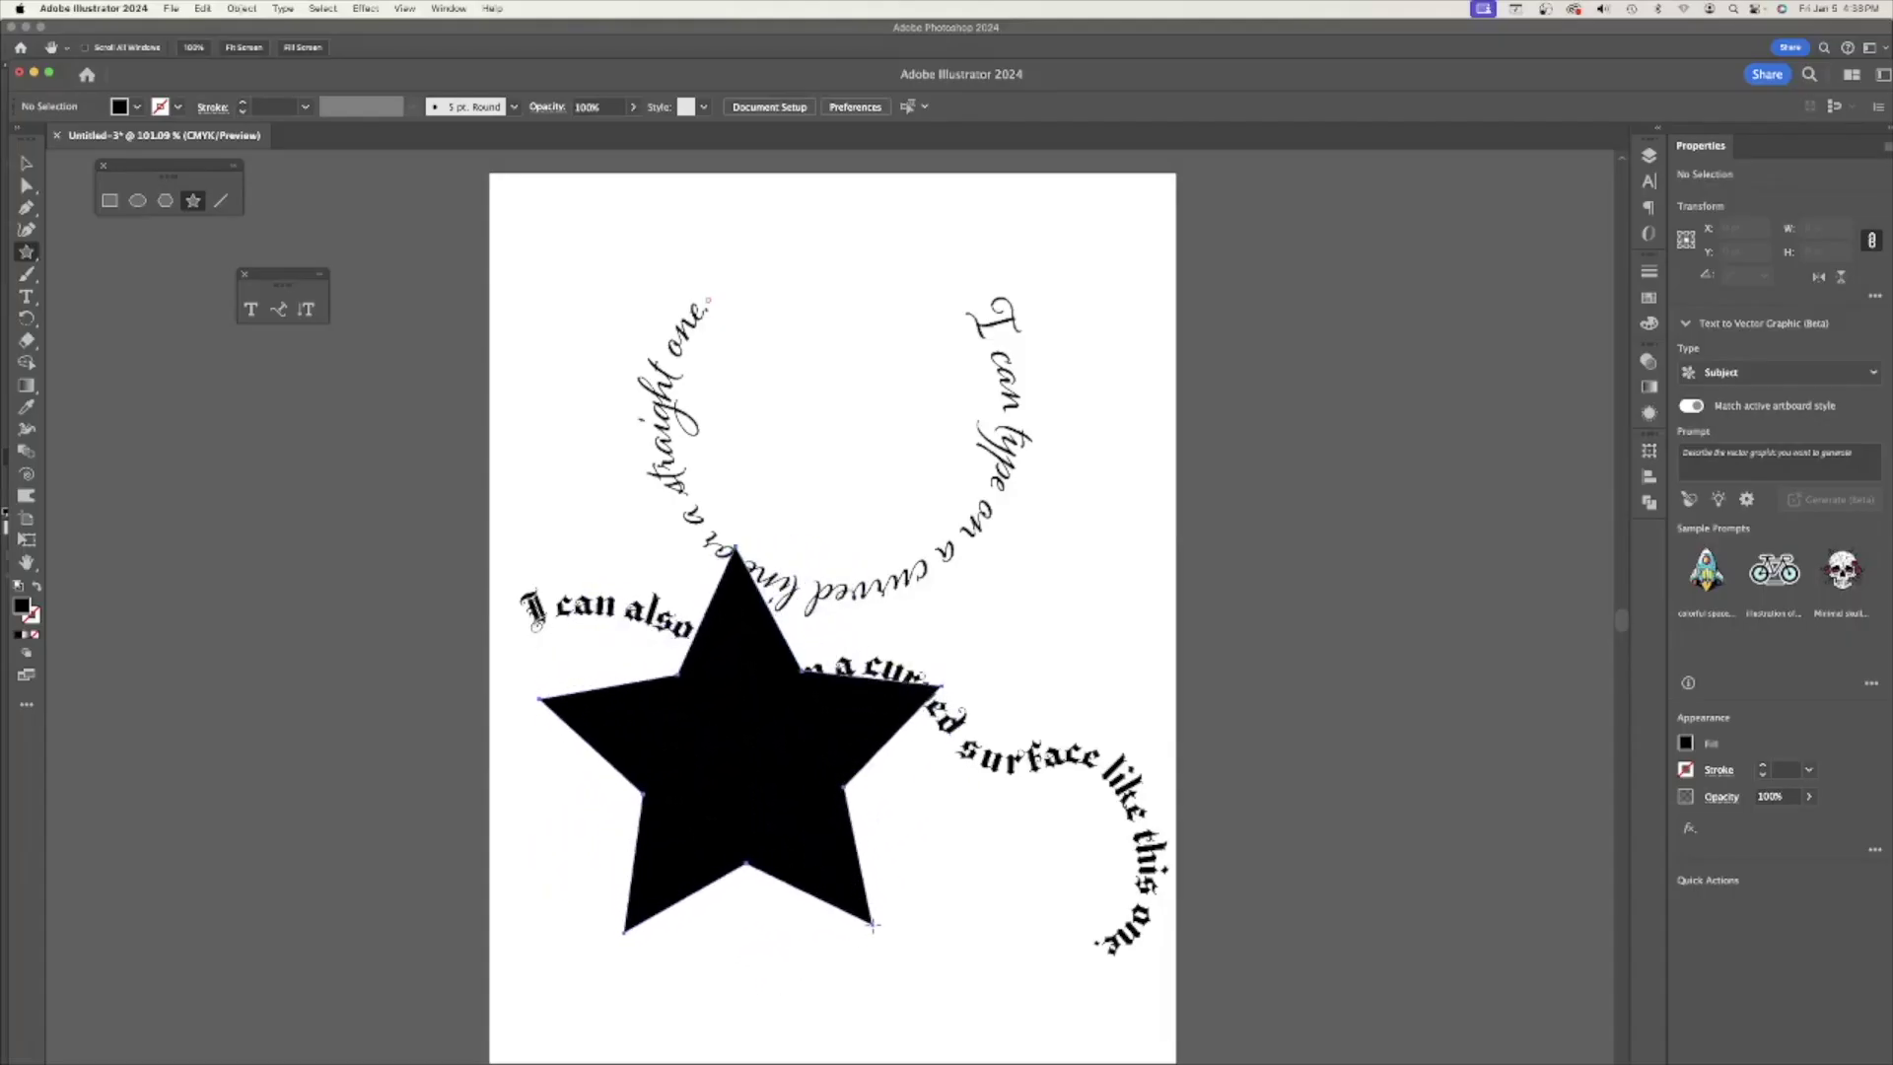
key("v")
mouse_move(739, 790)
left_mouse_down()
mouse_move(725, 938)
mouse_move(846, 915)
left_mouse_up()
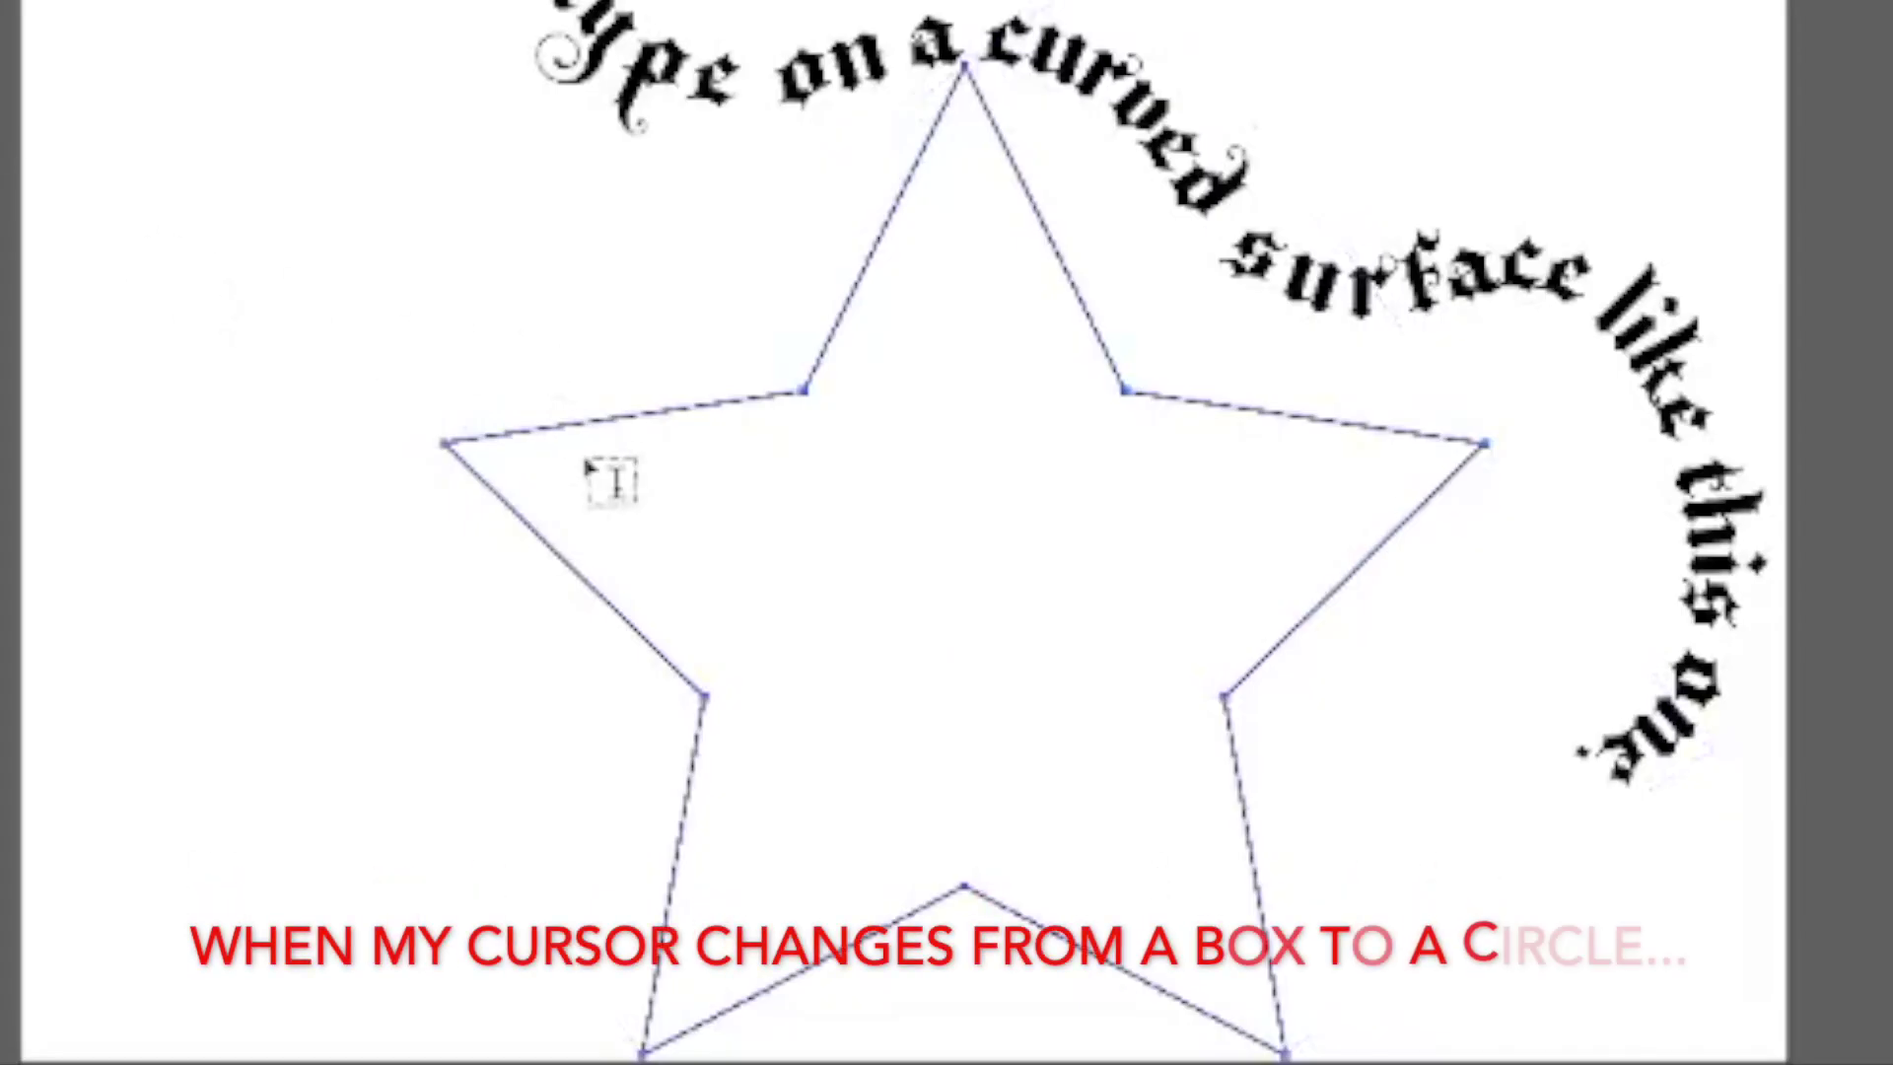
Convert the star into a text area filled with placeholder text and set that text to 8 pt.
left_click(812, 402)
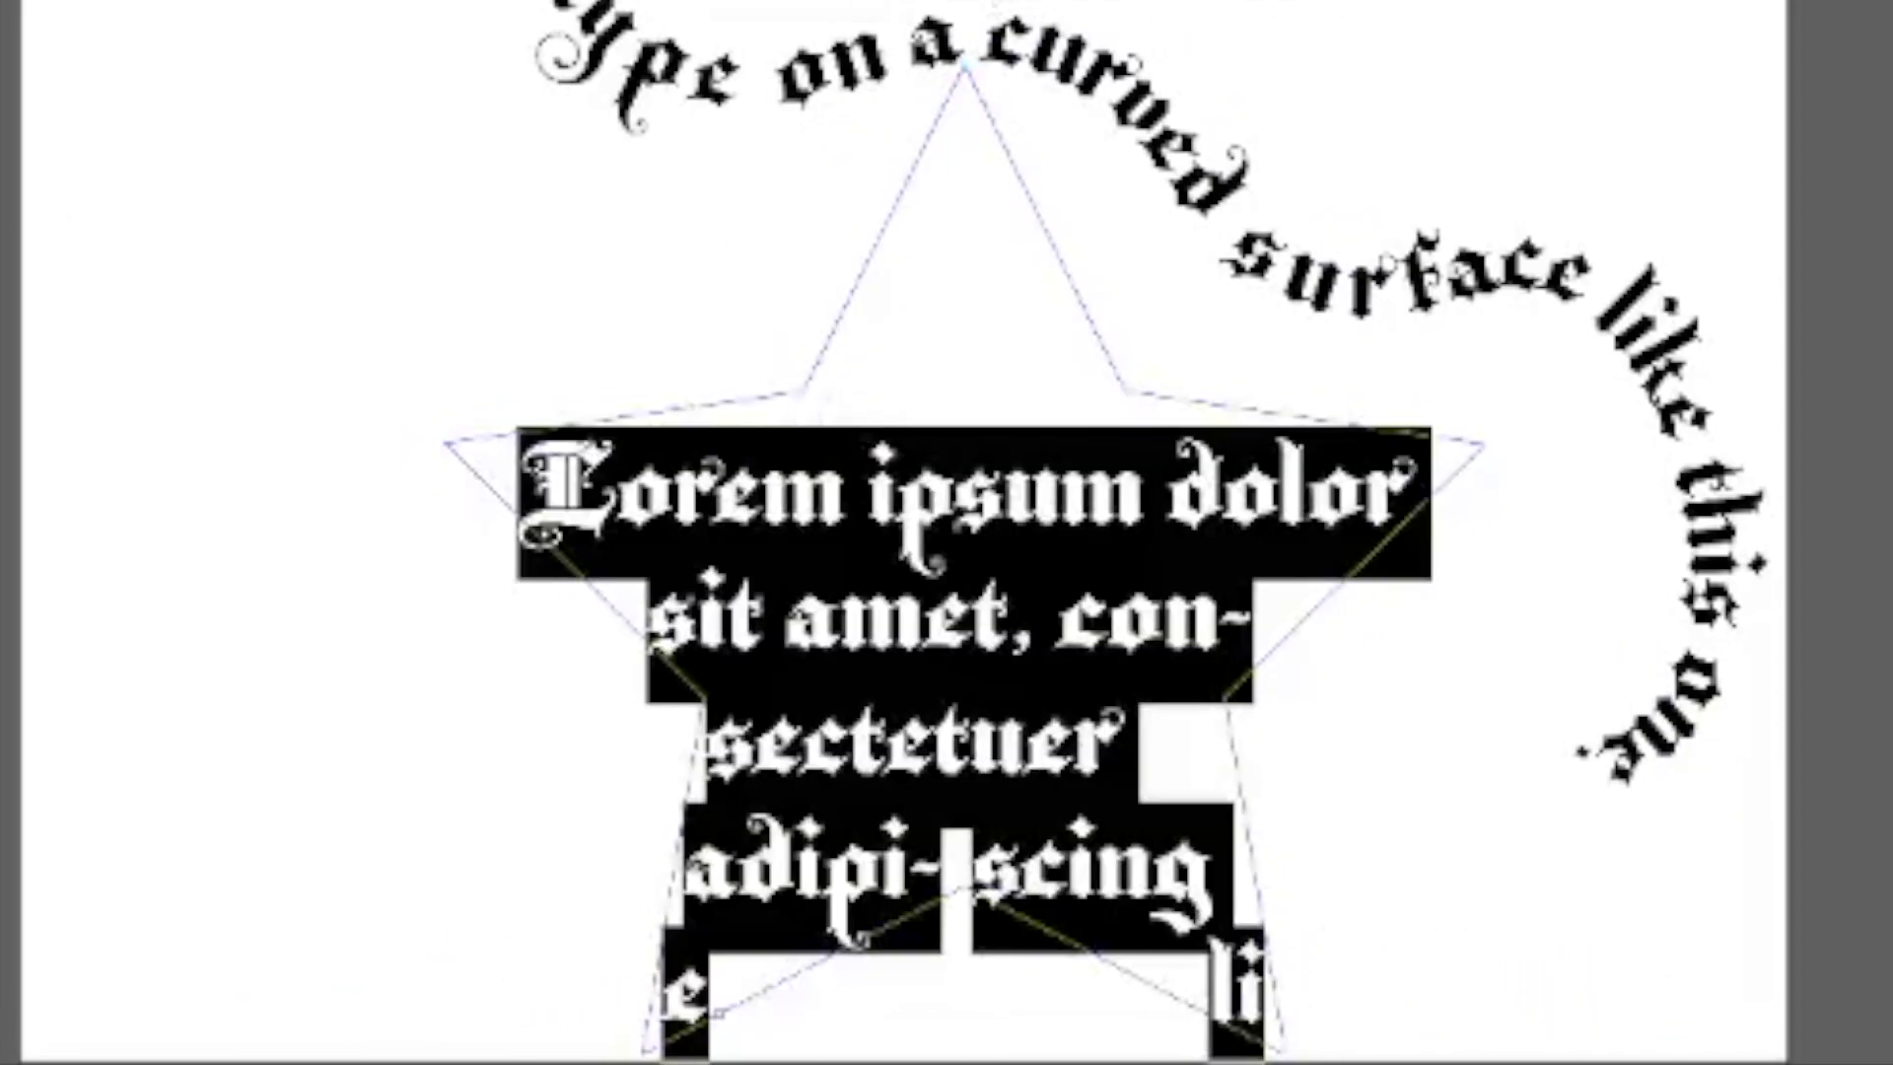
left_click(1244, 2)
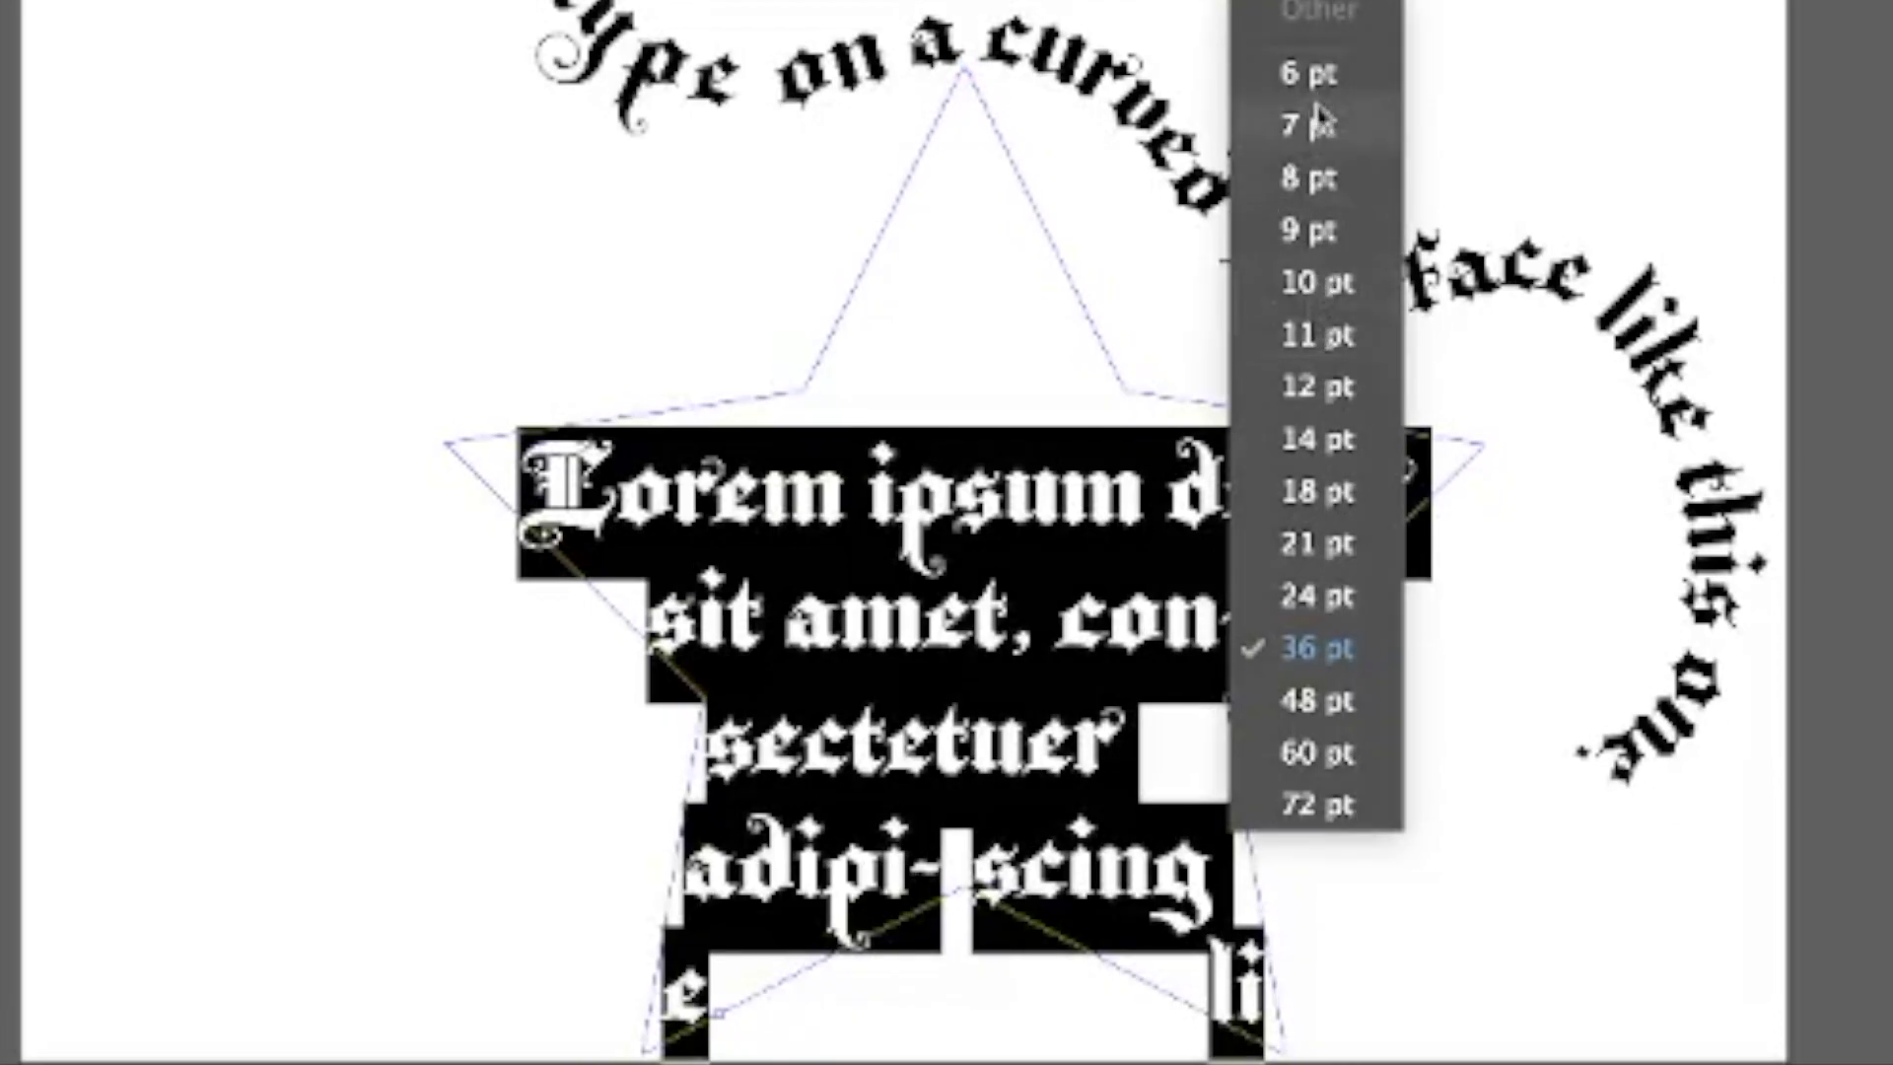
left_click(1324, 193)
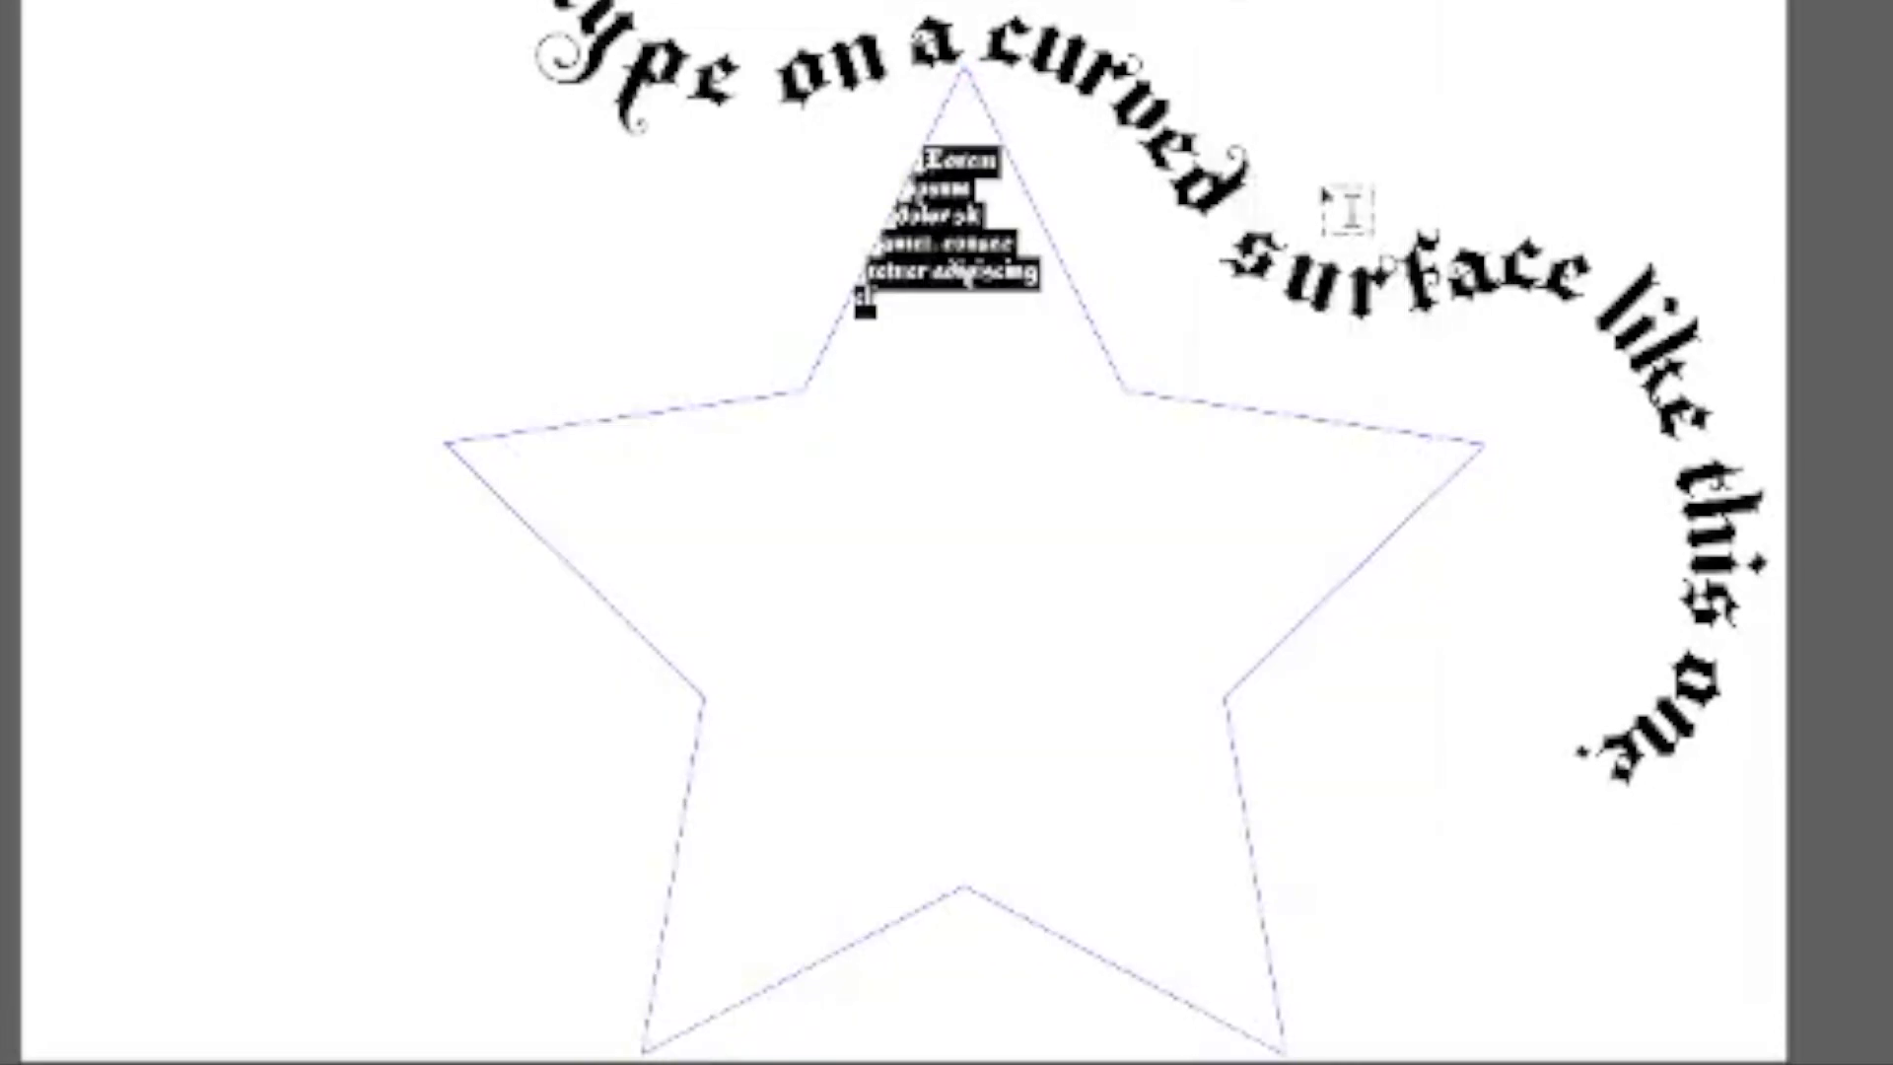
Set the star's placeholder text to 11 pt and open the list of typefaces.
left_click(1242, 2)
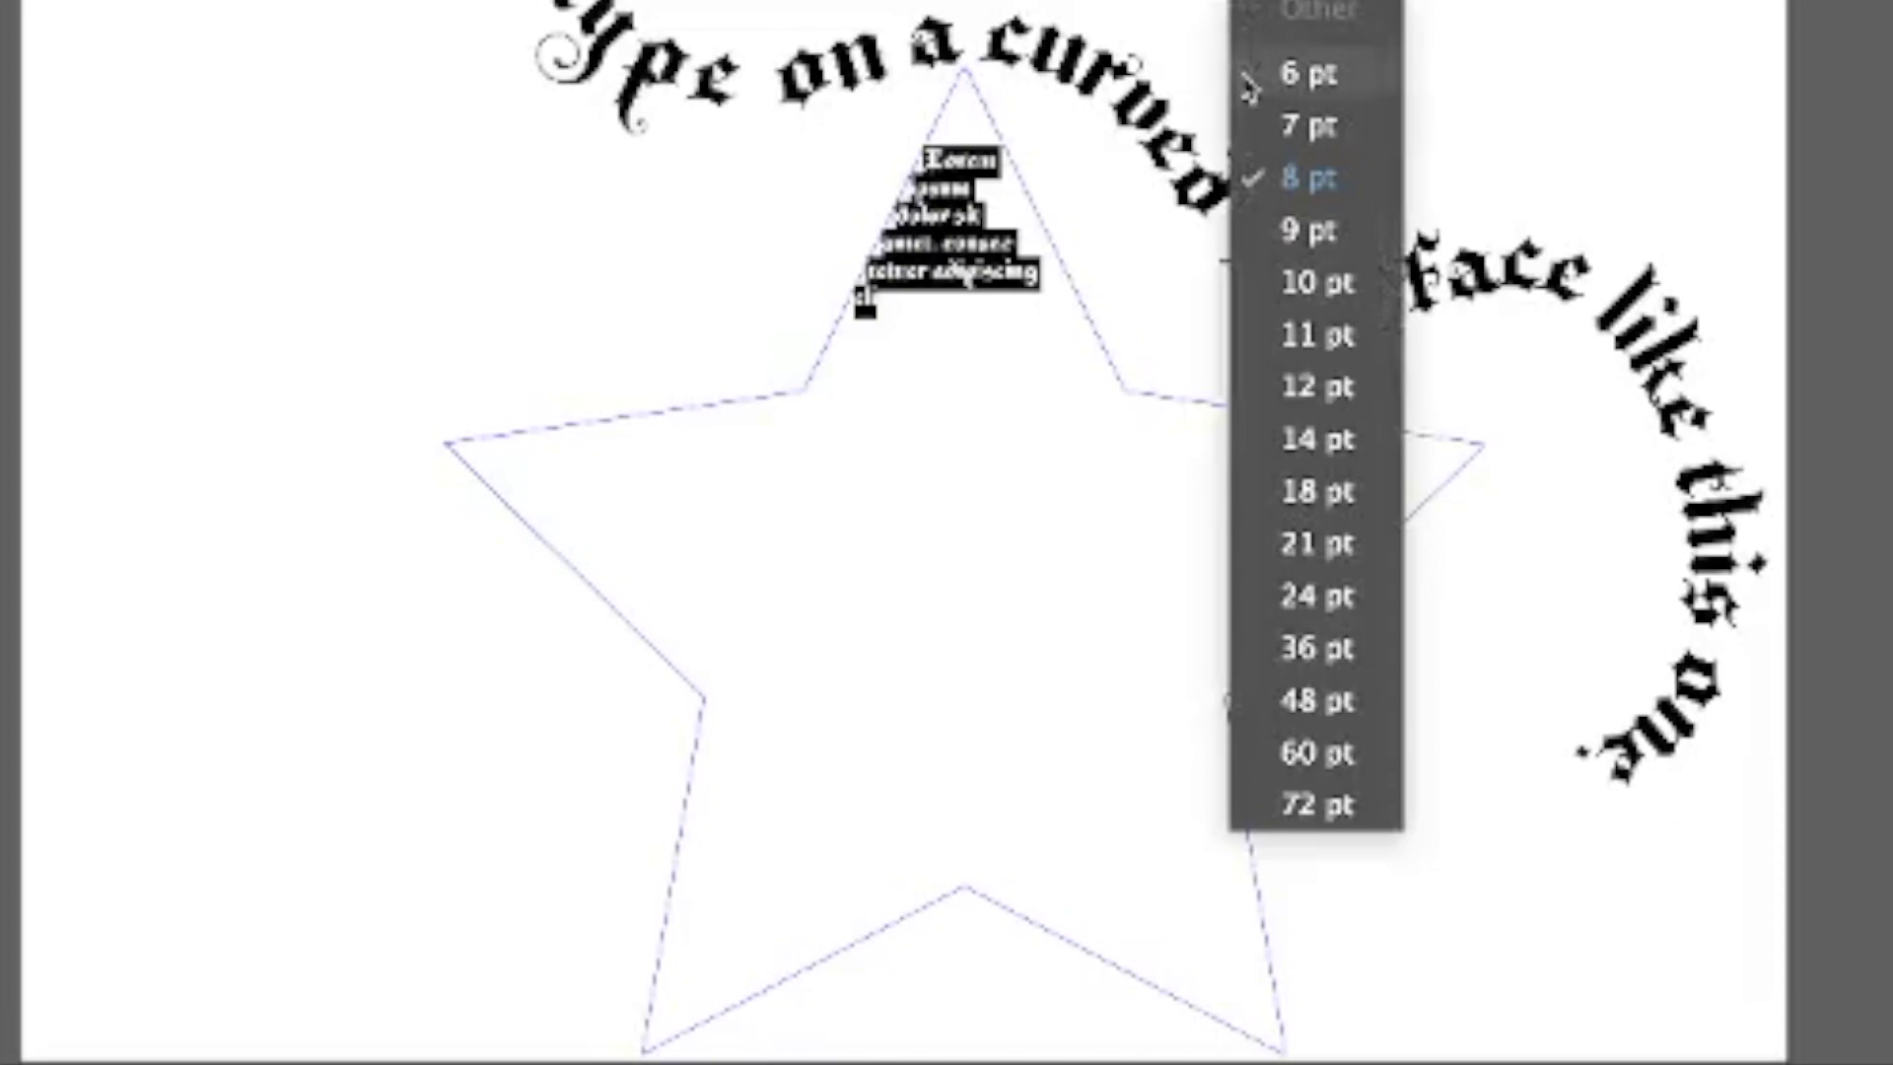
left_click(1286, 334)
left_click(512, 2)
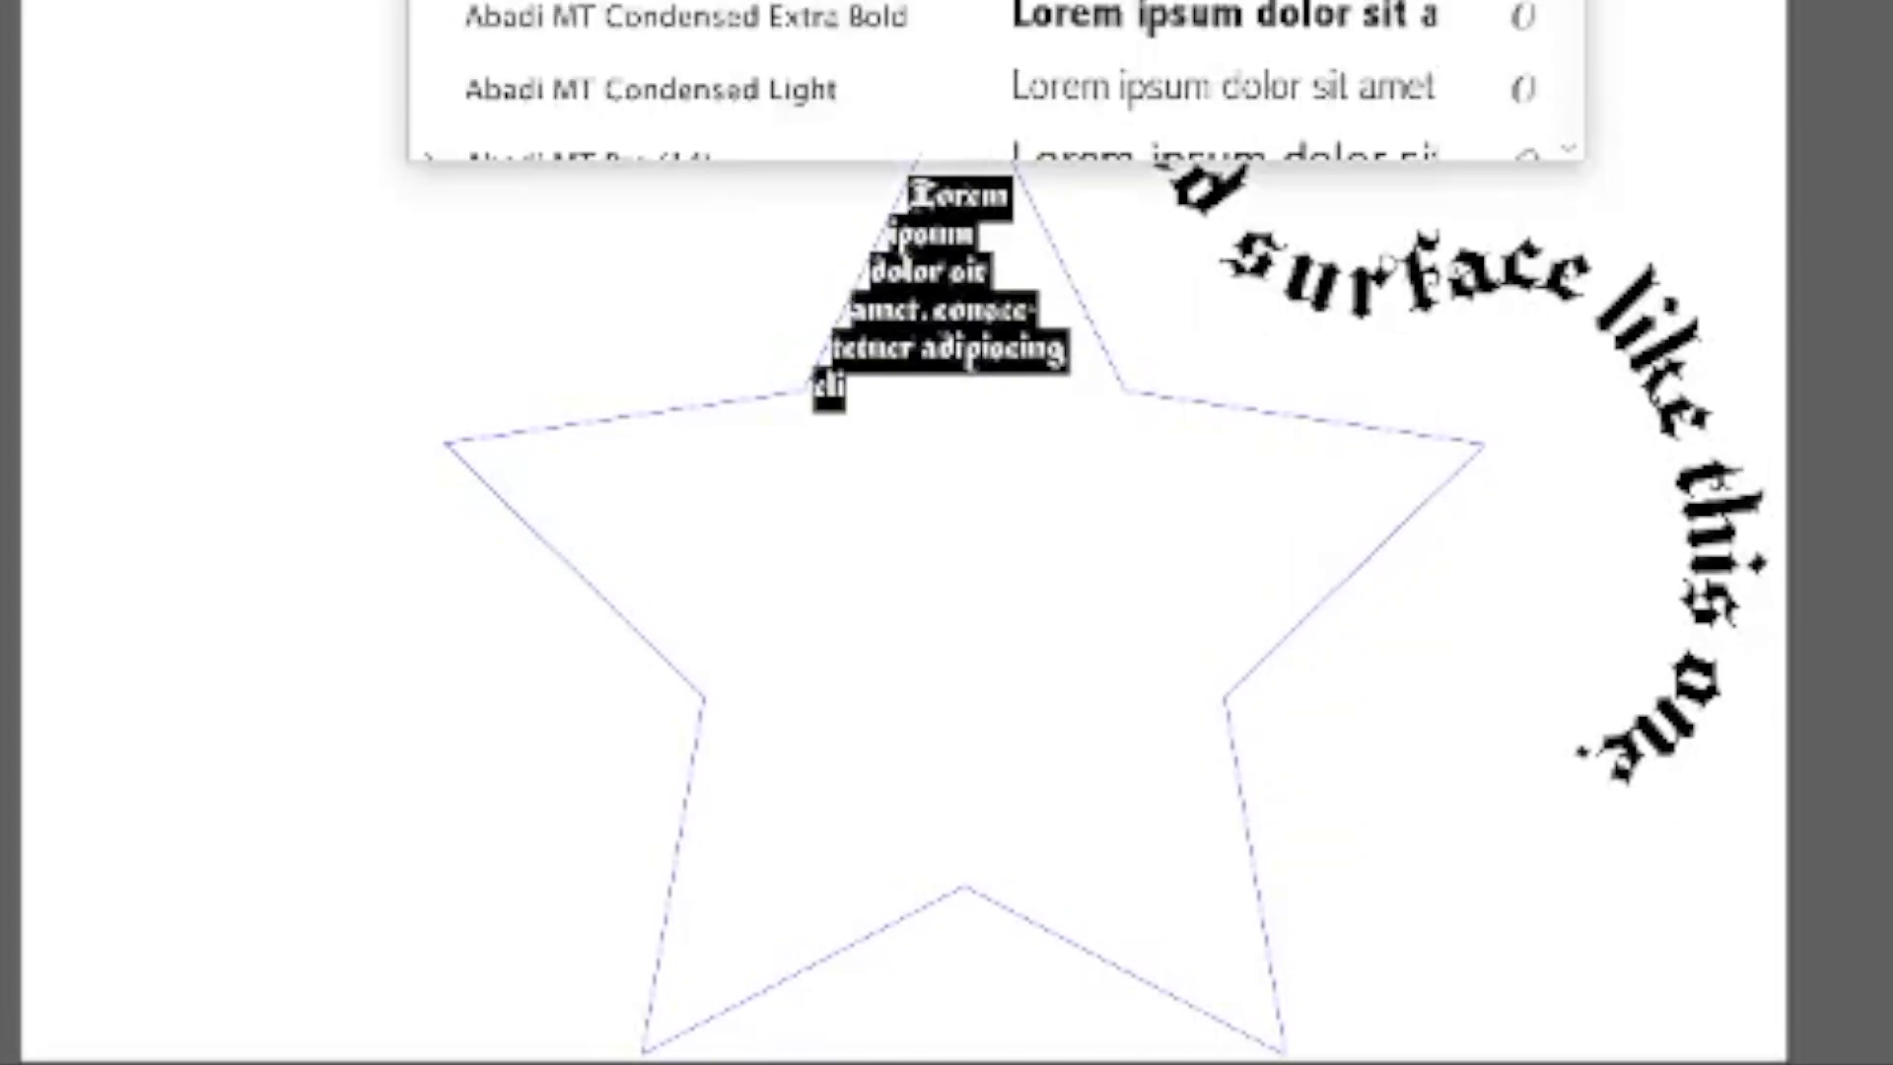